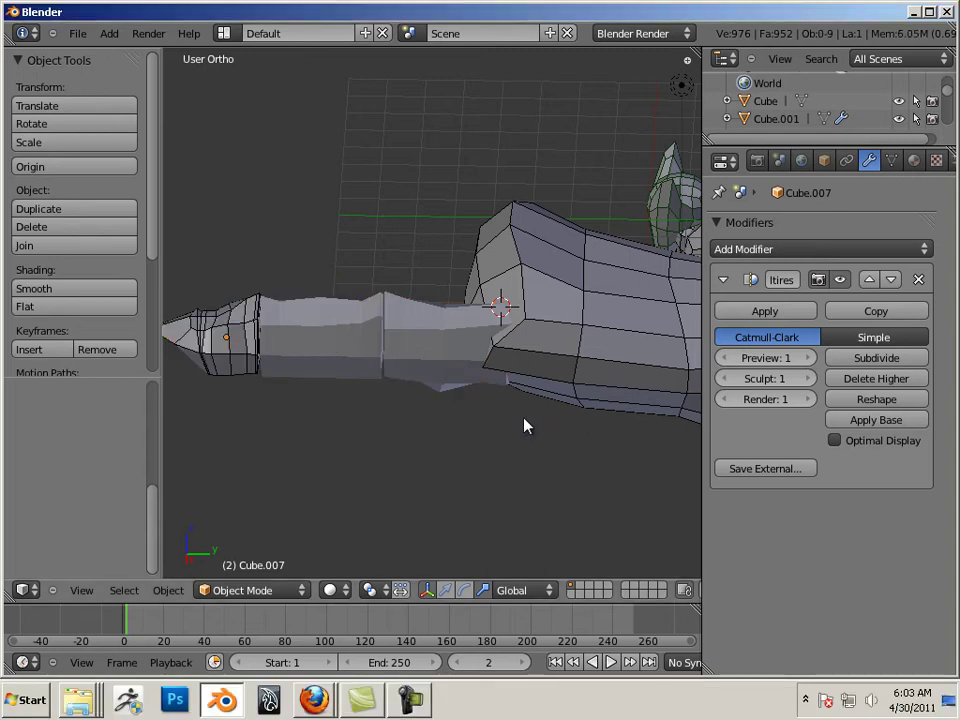
Examine the separate parts of the hand by selecting the palm and the three finger segments one after another
middle_click_drag(529, 422, 403, 399)
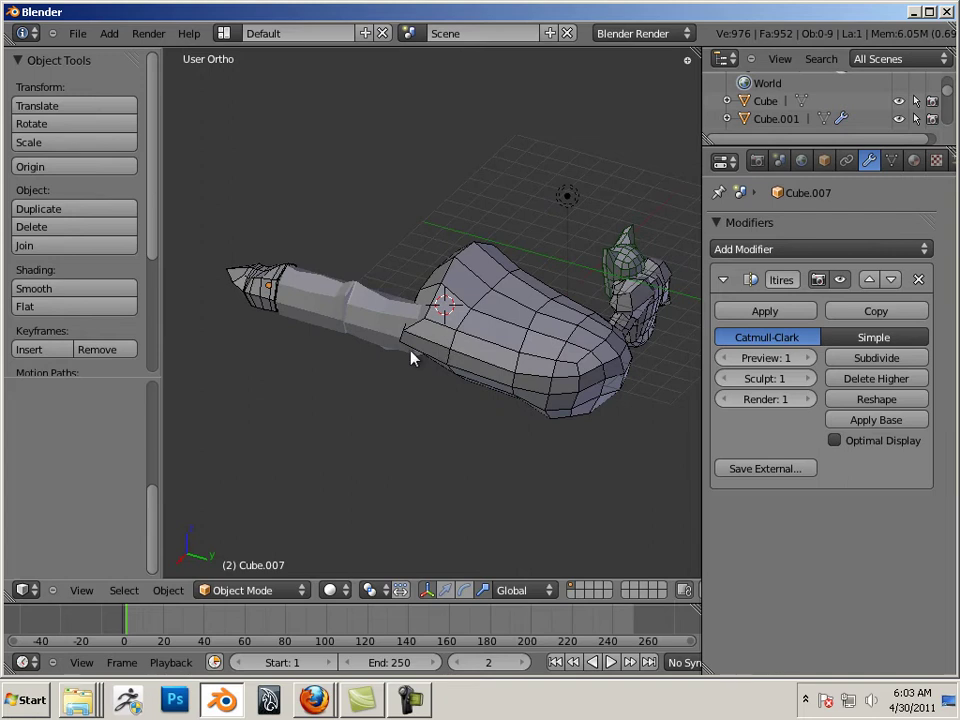
middle_click_drag(412, 358, 514, 371)
scroll(544, 381, "up", 4)
right_click(537, 372)
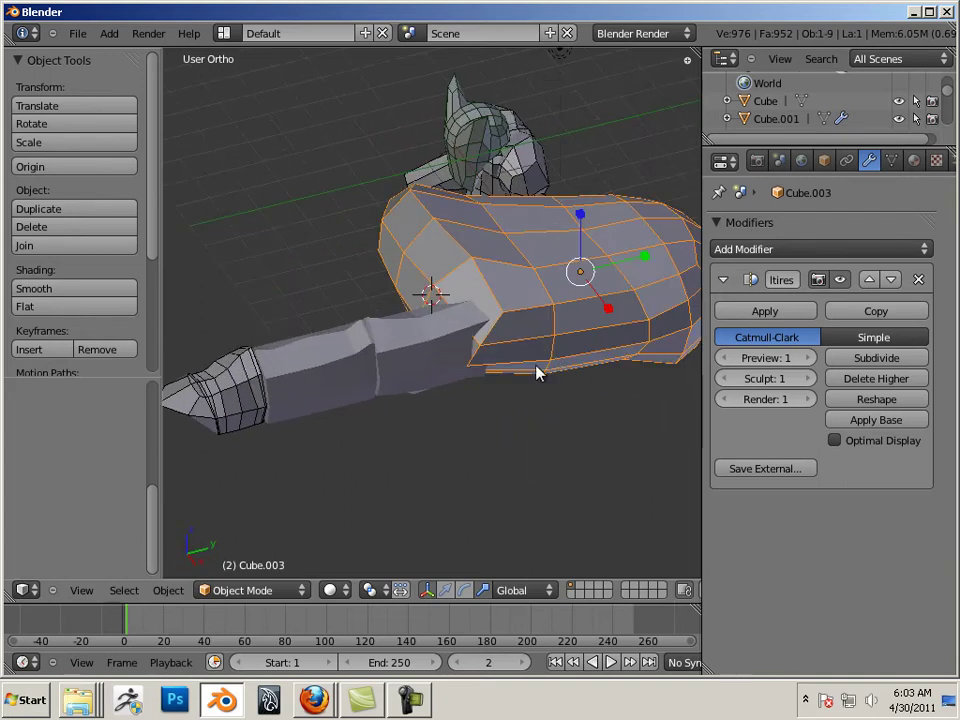
right_click(437, 376, "shift")
right_click(326, 401, "shift")
right_click(220, 418, "shift")
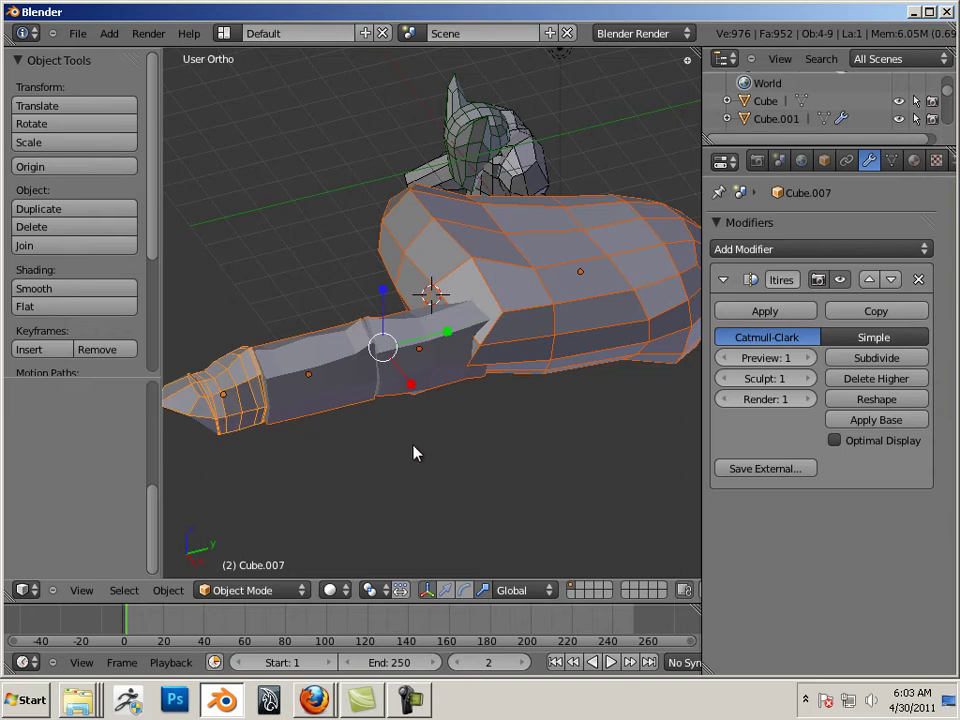
key("a")
right_click(531, 358)
right_click(435, 366)
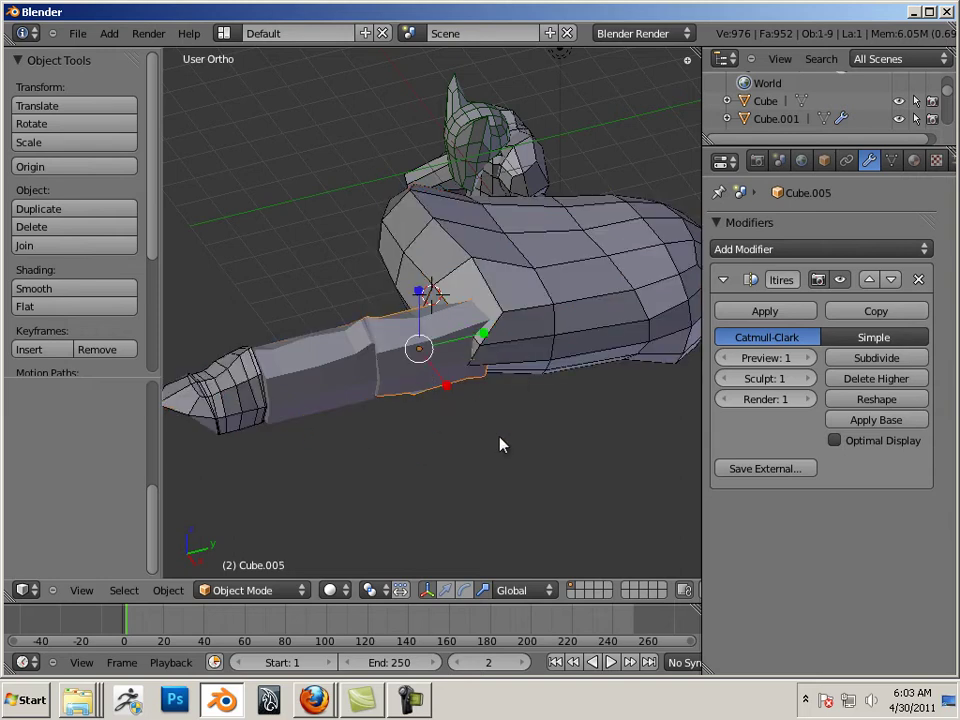
right_click(556, 376)
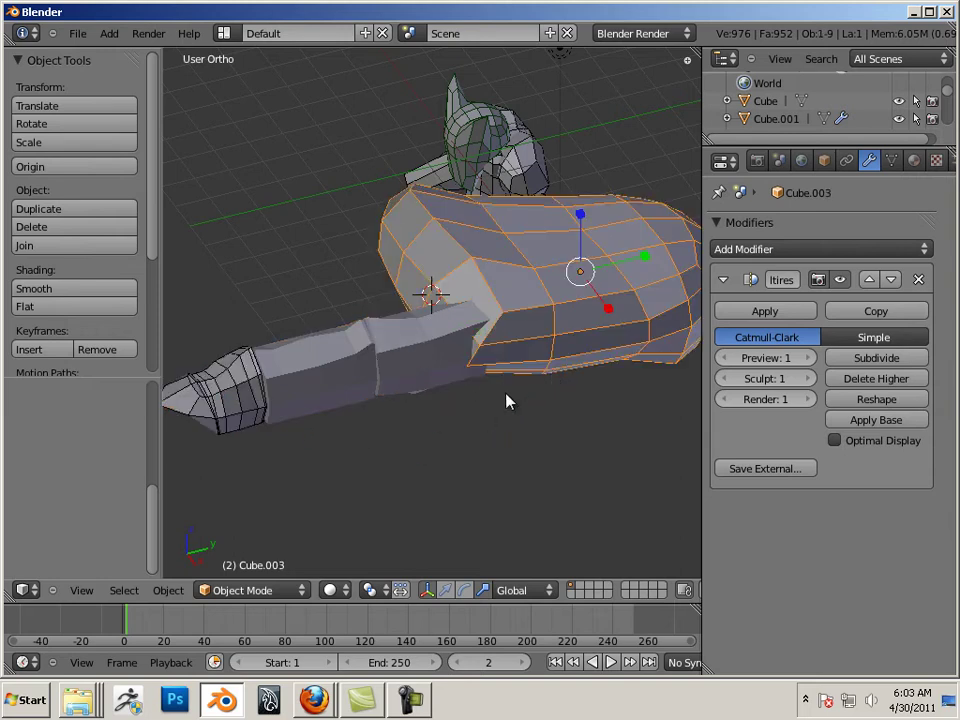
right_click(429, 375, "shift")
right_click(334, 388, "shift")
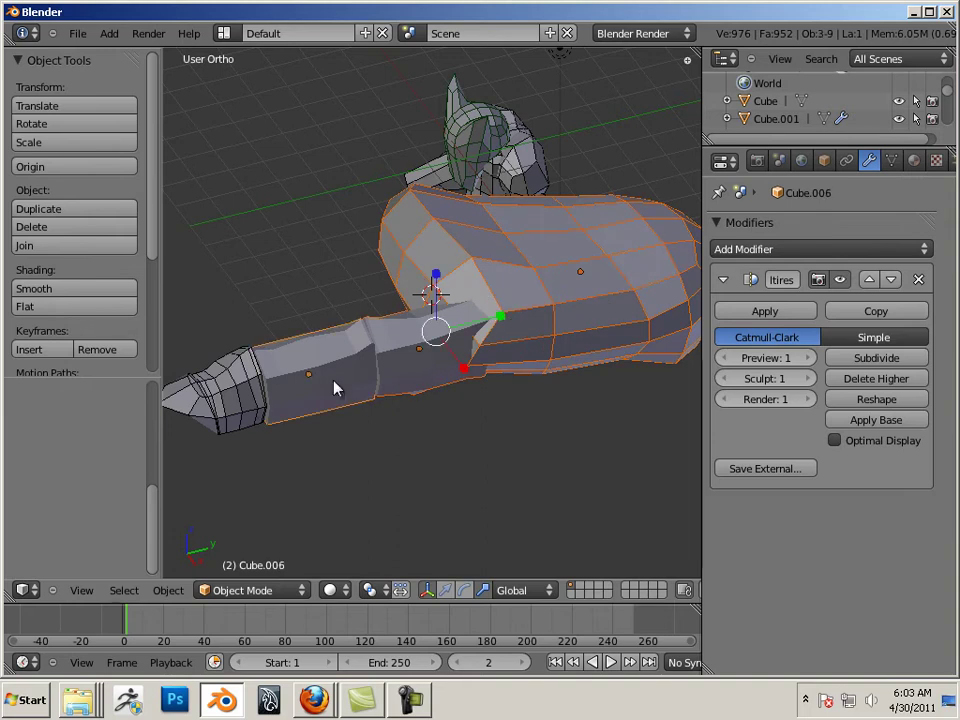
right_click(245, 410, "shift")
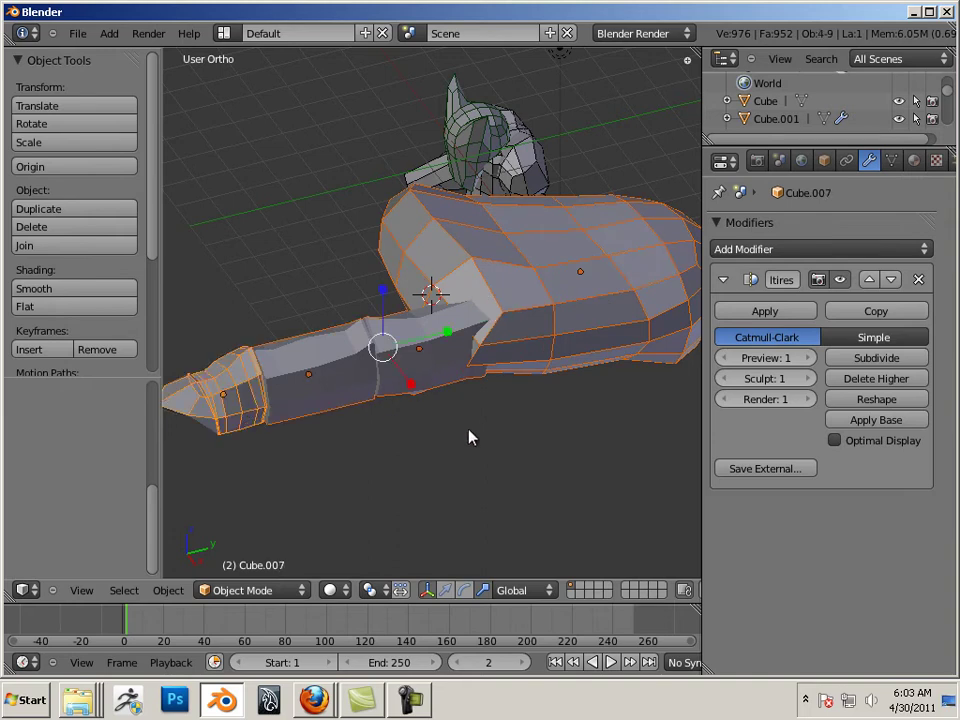
middle_click_drag(469, 437, 521, 420)
Examine the joint between the palm and the base finger segment from several angles, selecting the adjoining parts
key("a")
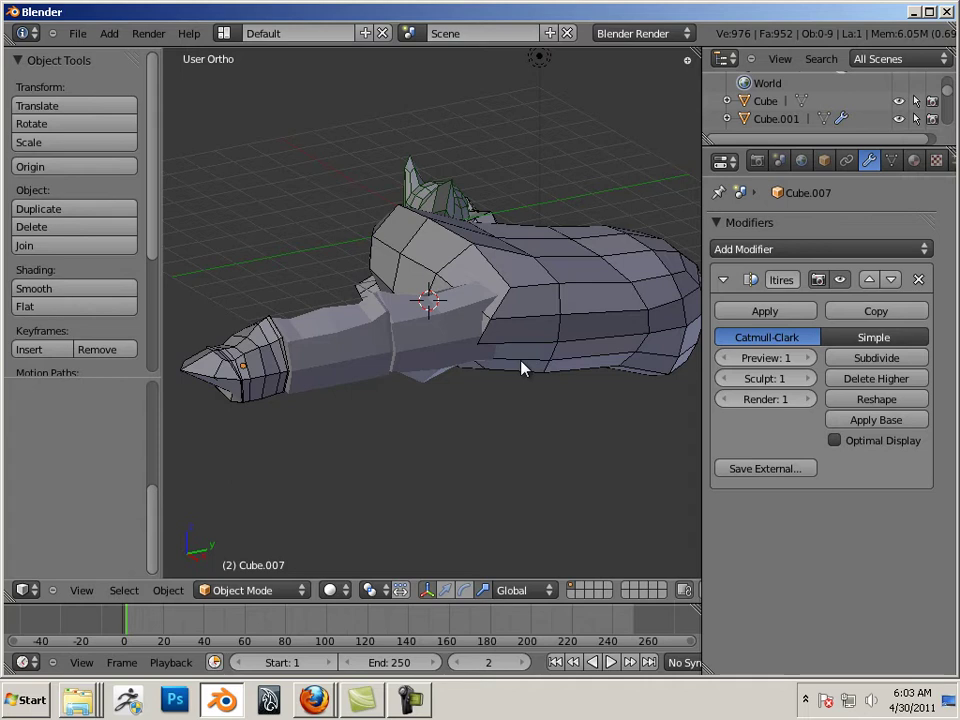
right_click(531, 368)
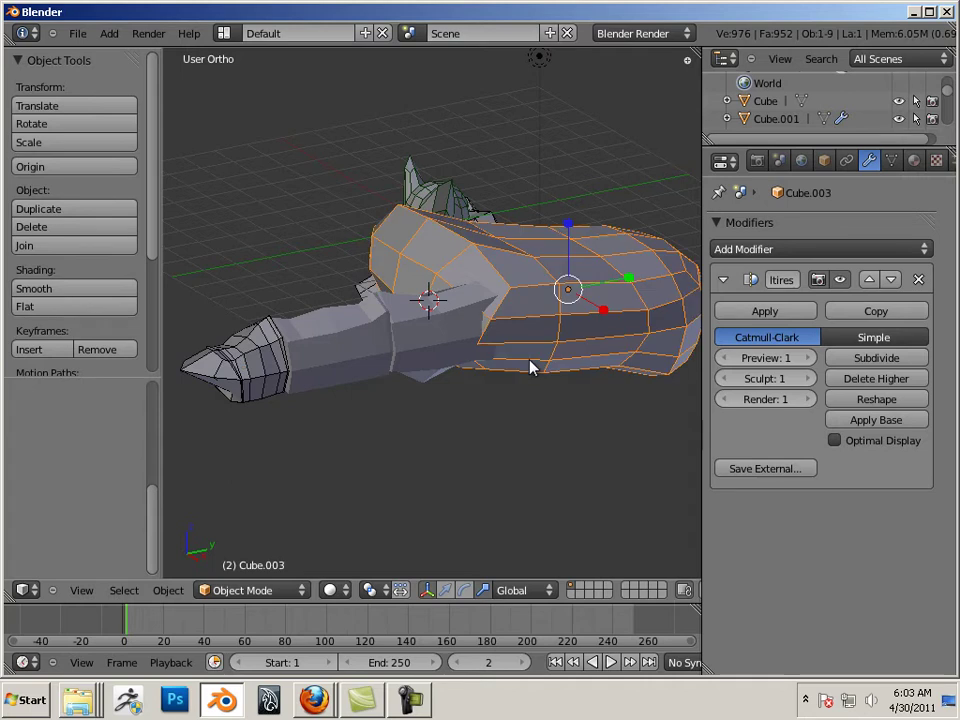
right_click(445, 362, "shift")
middle_click_drag(465, 415, 590, 370)
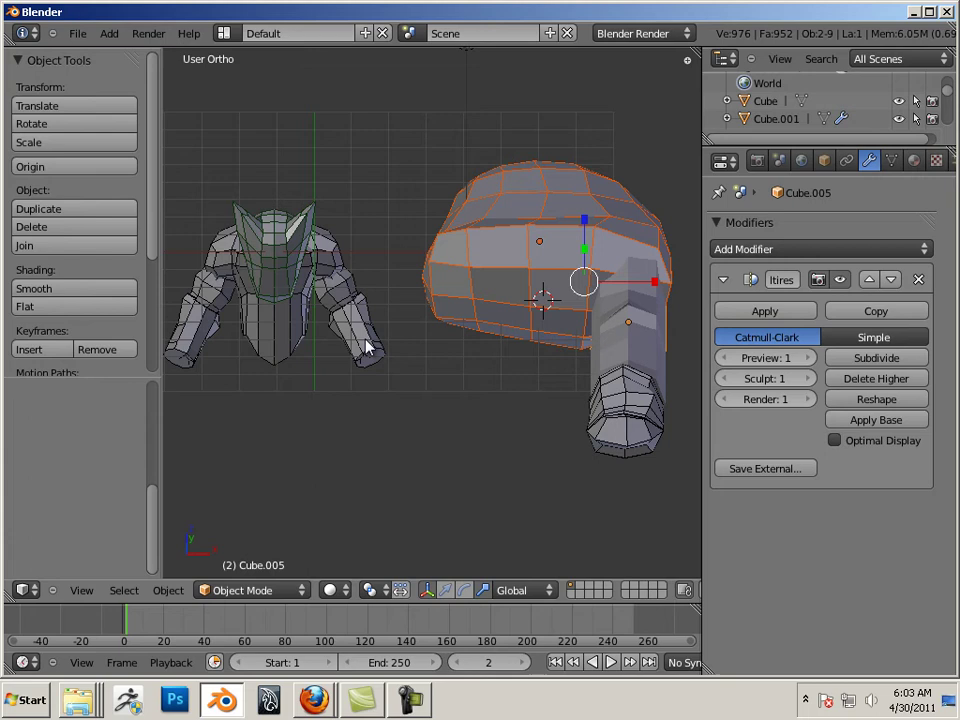
mouse_move(368, 355)
middle_mouse_down()
mouse_move(512, 364)
mouse_move(422, 336)
mouse_move(557, 347)
mouse_move(407, 332)
mouse_move(360, 345)
mouse_move(384, 356)
middle_mouse_up()
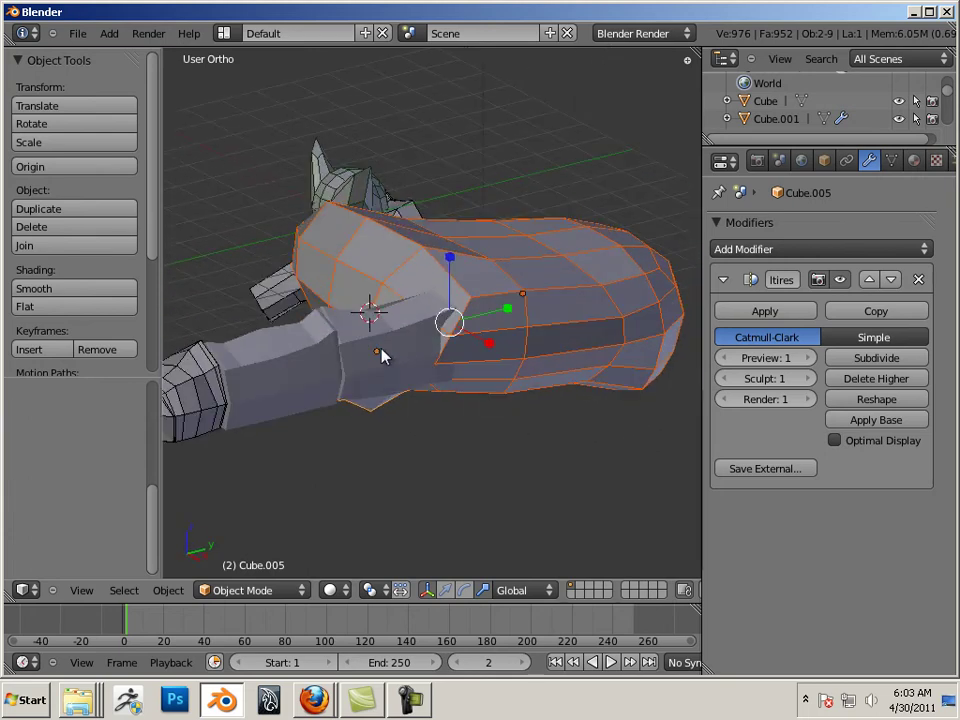
right_click(388, 395, "shift")
middle_click_drag(386, 401, 437, 441)
key("a")
right_click(491, 401)
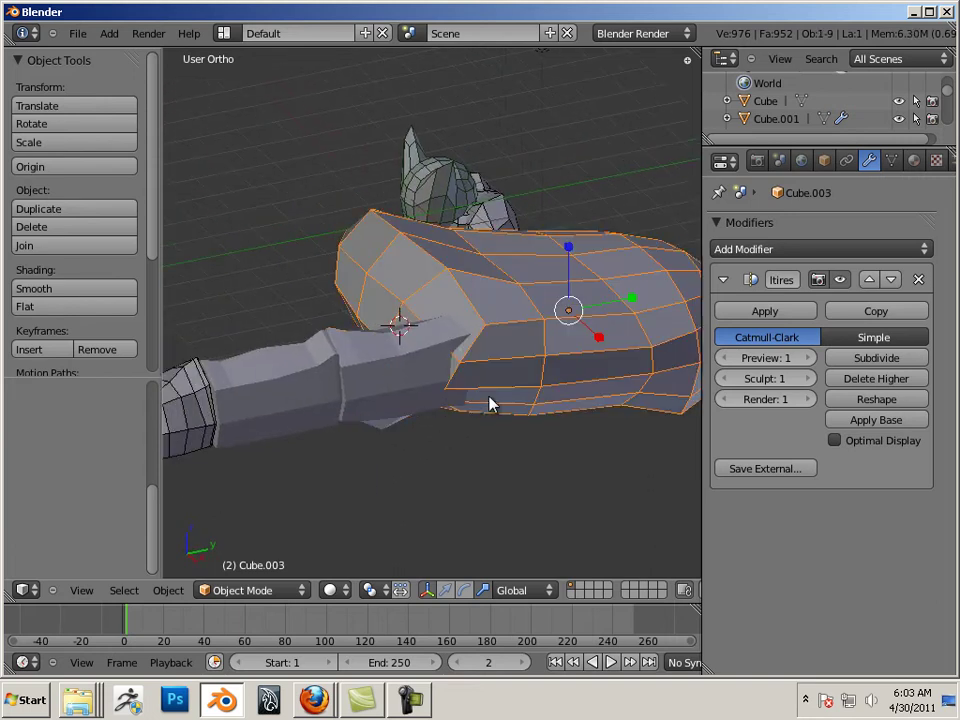
right_click(396, 413, "shift")
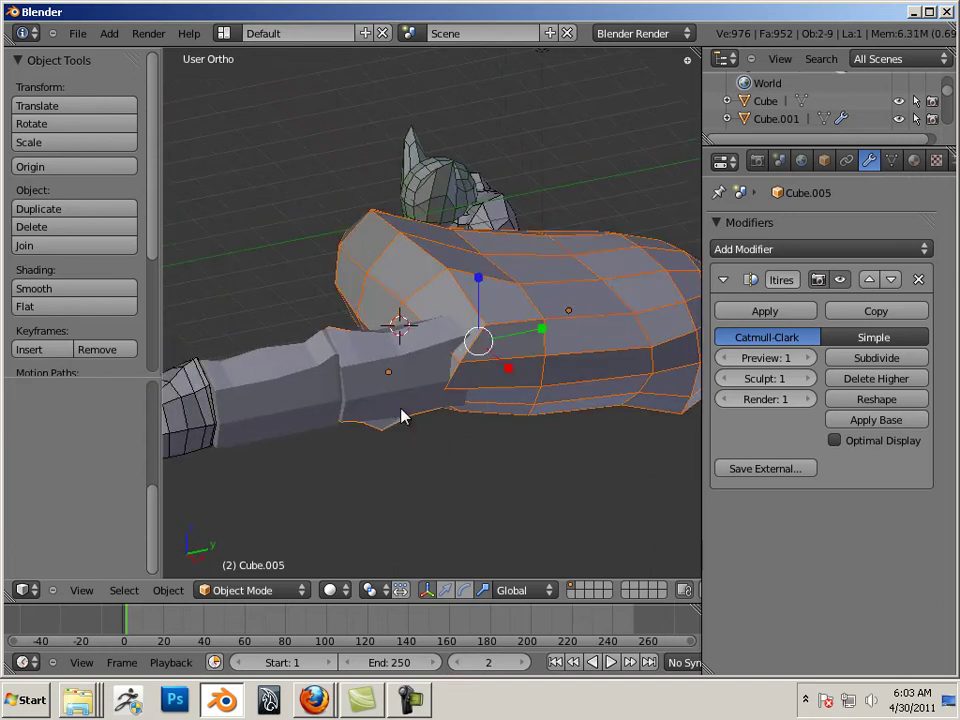
key("a")
right_click(487, 402)
right_click(386, 421, "shift")
middle_click_drag(388, 425, 377, 381)
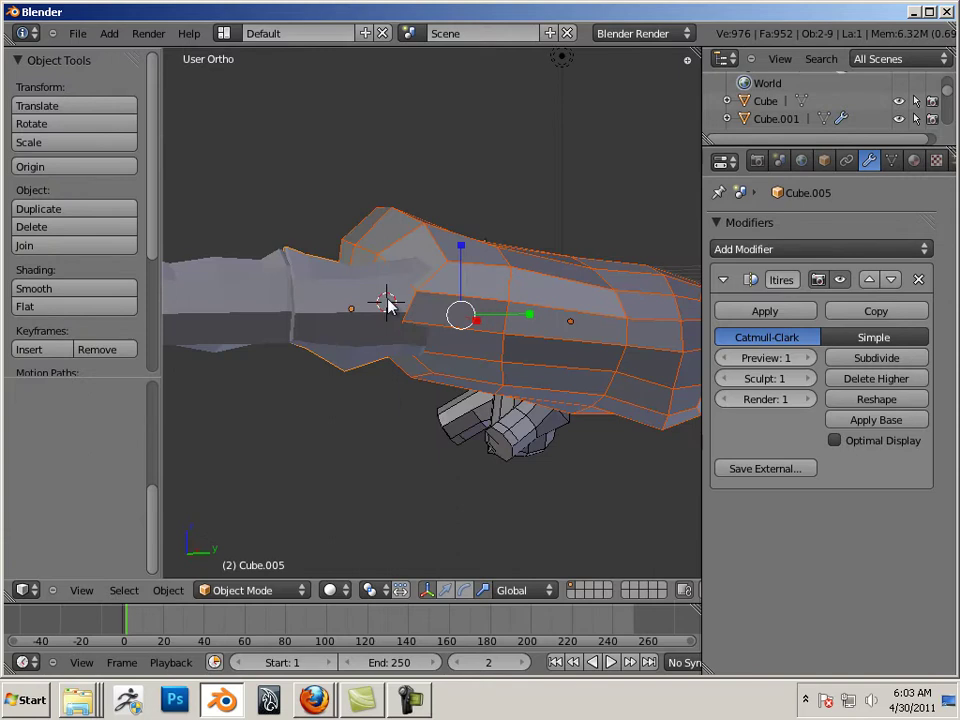
mouse_move(474, 390)
middle_mouse_down()
mouse_move(499, 399)
mouse_move(422, 373)
mouse_move(429, 409)
mouse_move(452, 392)
mouse_move(501, 390)
mouse_move(525, 377)
mouse_move(491, 392)
middle_mouse_up()
right_click(499, 402)
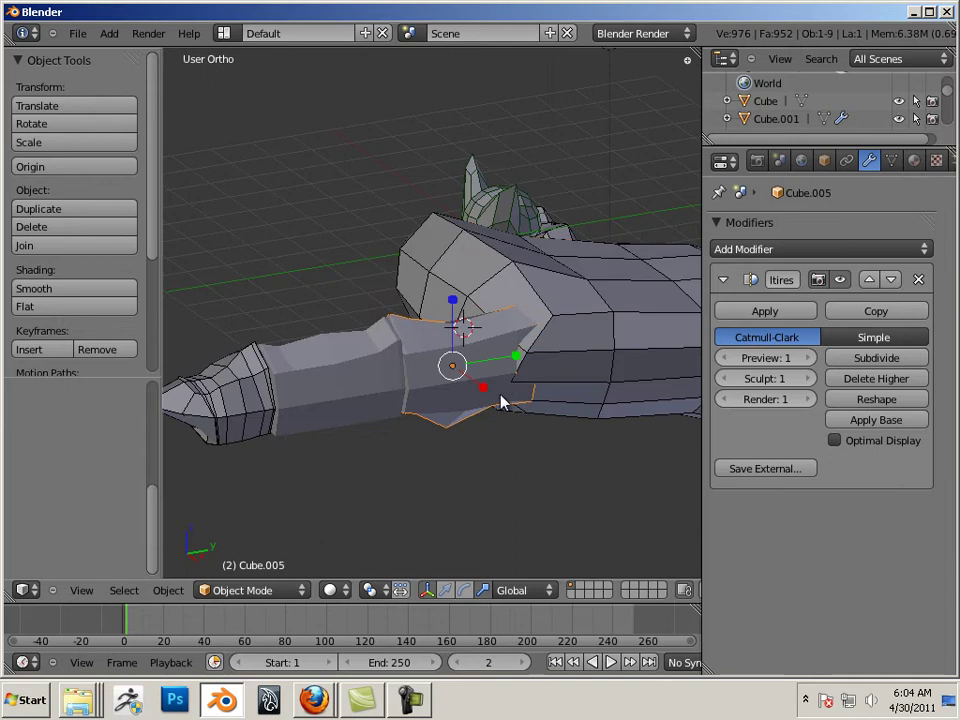
right_click(567, 395)
middle_click_drag(564, 407, 450, 393)
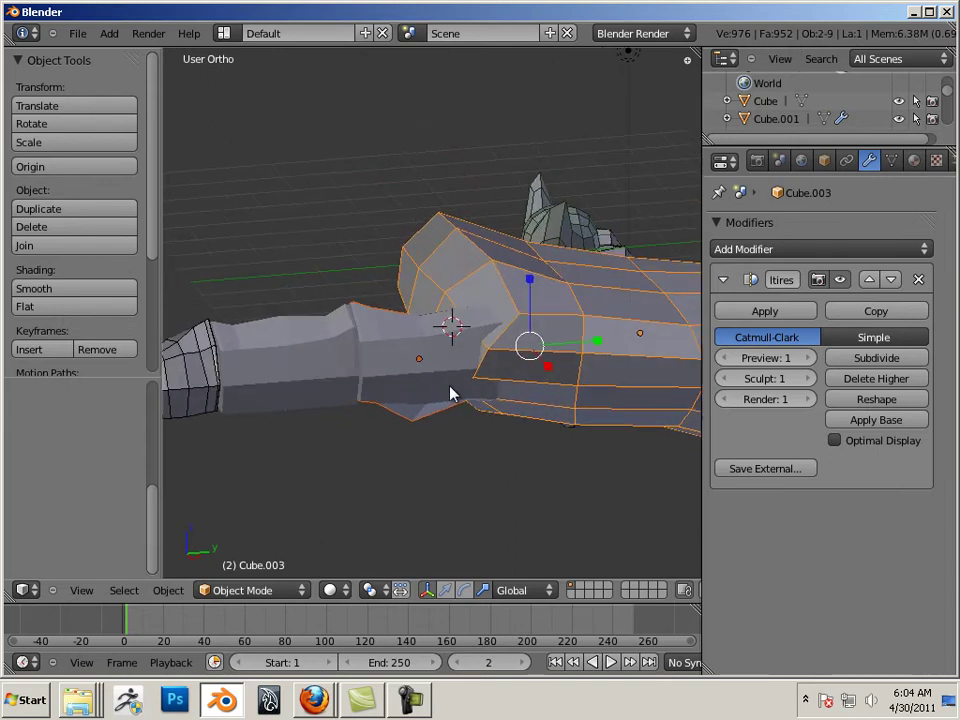
right_click(320, 367)
middle_click_drag(320, 367, 358, 375)
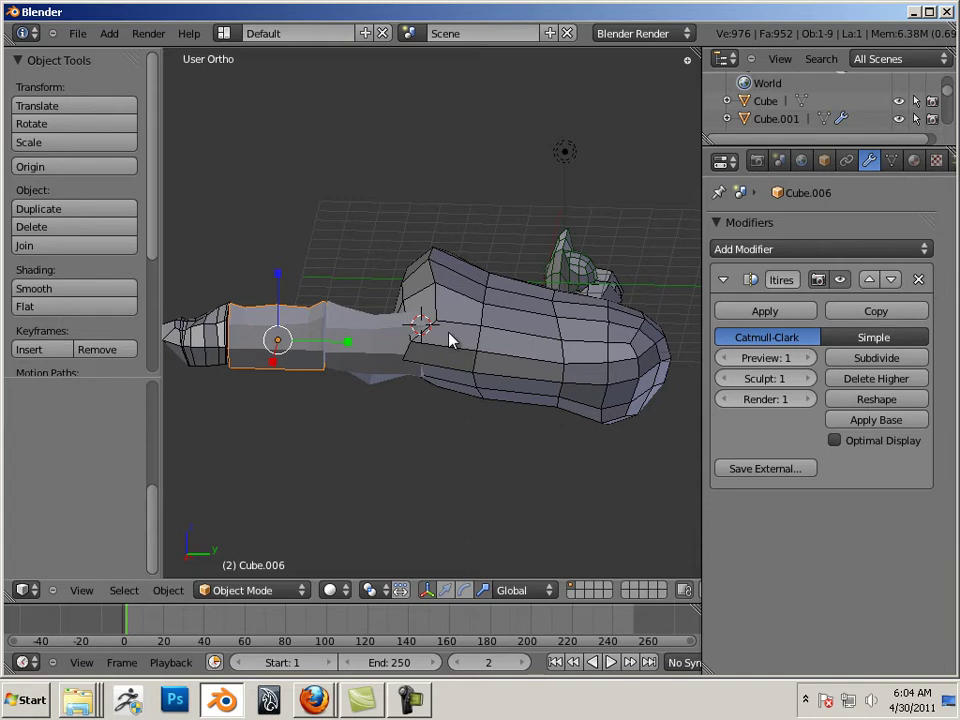
middle_click_drag(431, 334, 483, 345)
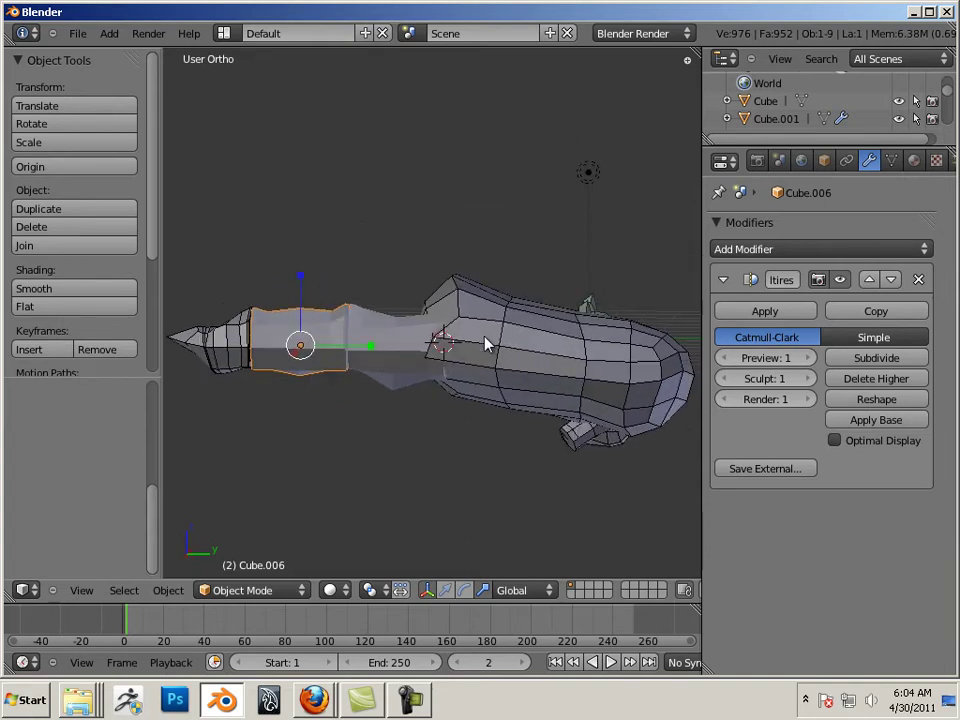
Select the palm together with all three finger segments
right_click(491, 344)
right_click(399, 347)
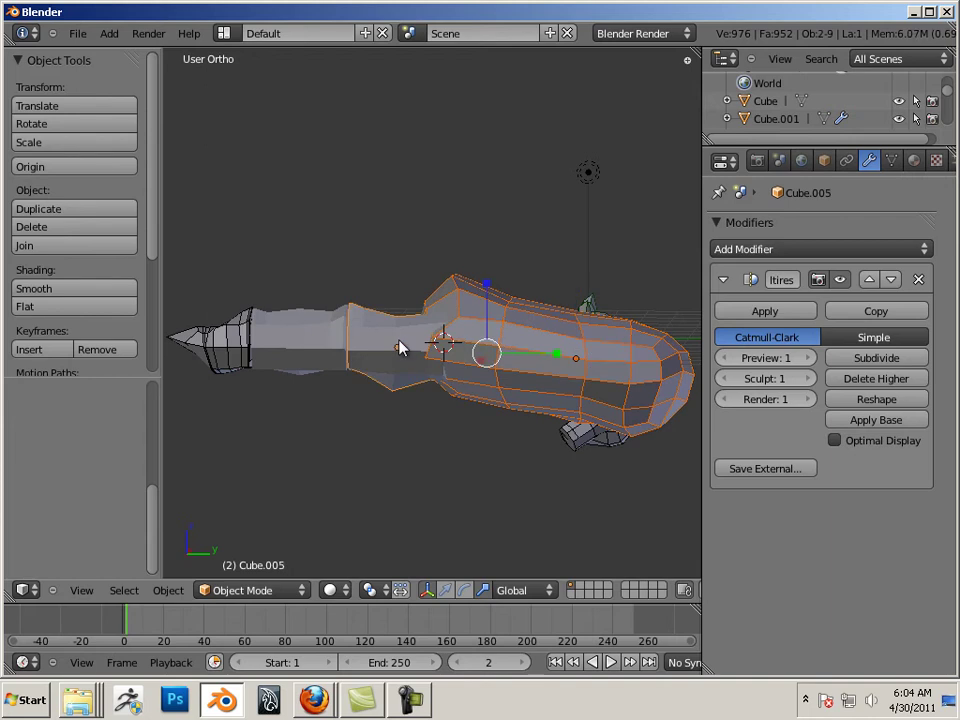
right_click(315, 336, "shift")
right_click(231, 343, "shift")
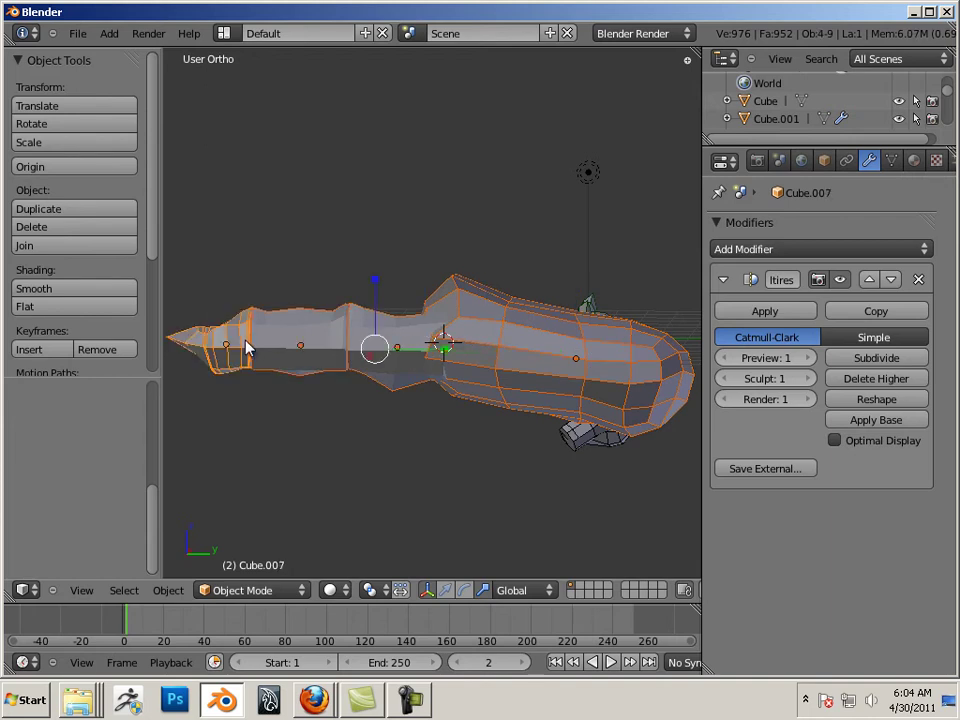
middle_click_drag(389, 425, 418, 519)
Select only the three finger segments, without the palm, and view the hand from above
key("a")
right_click(408, 445)
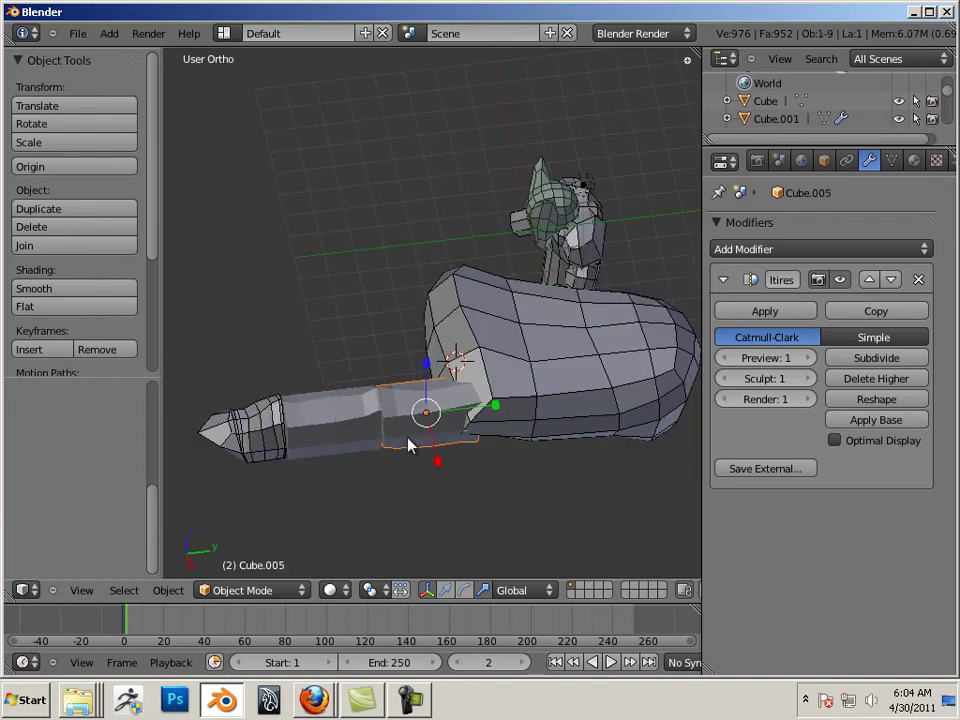
right_click(337, 443, "shift")
right_click(278, 449, "shift")
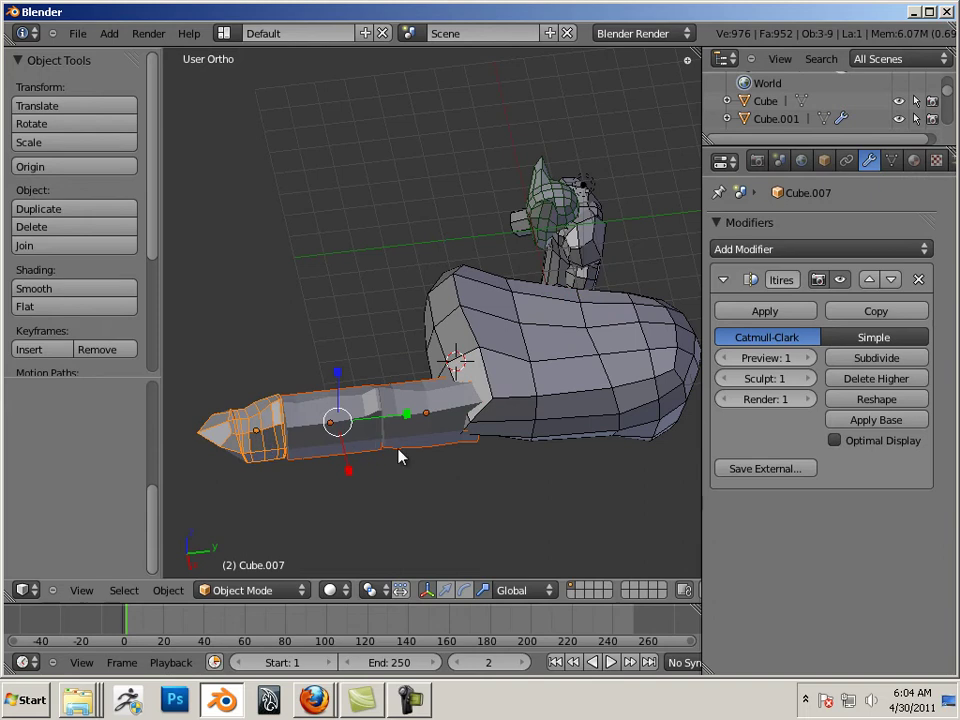
middle_click_drag(398, 456, 270, 467)
middle_click_drag(339, 399, 283, 377)
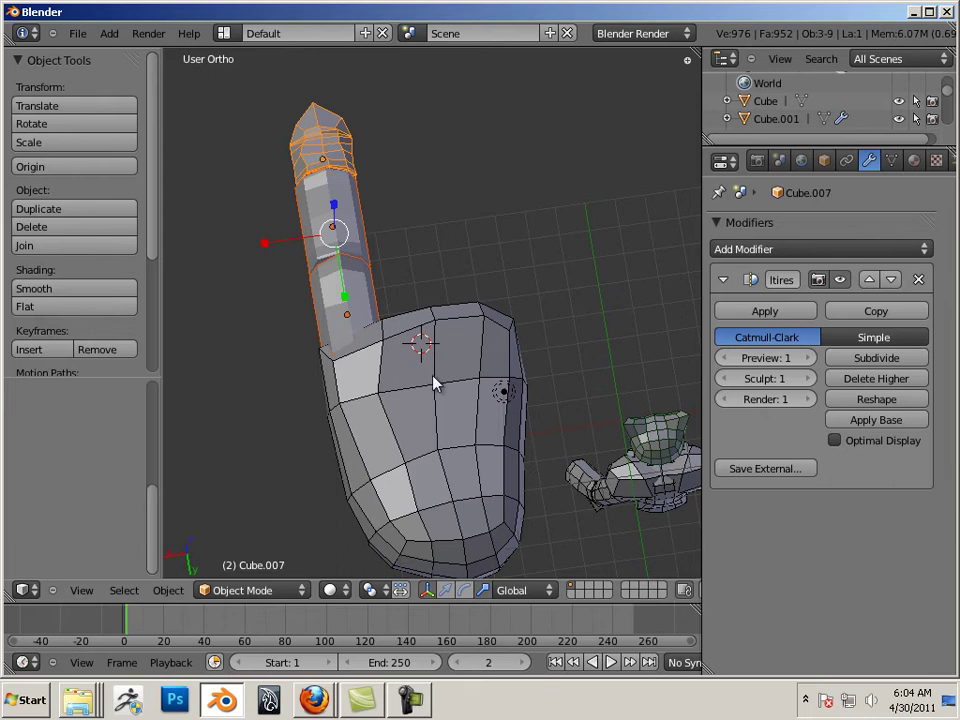
middle_click_drag(430, 385, 431, 437)
key("Right")
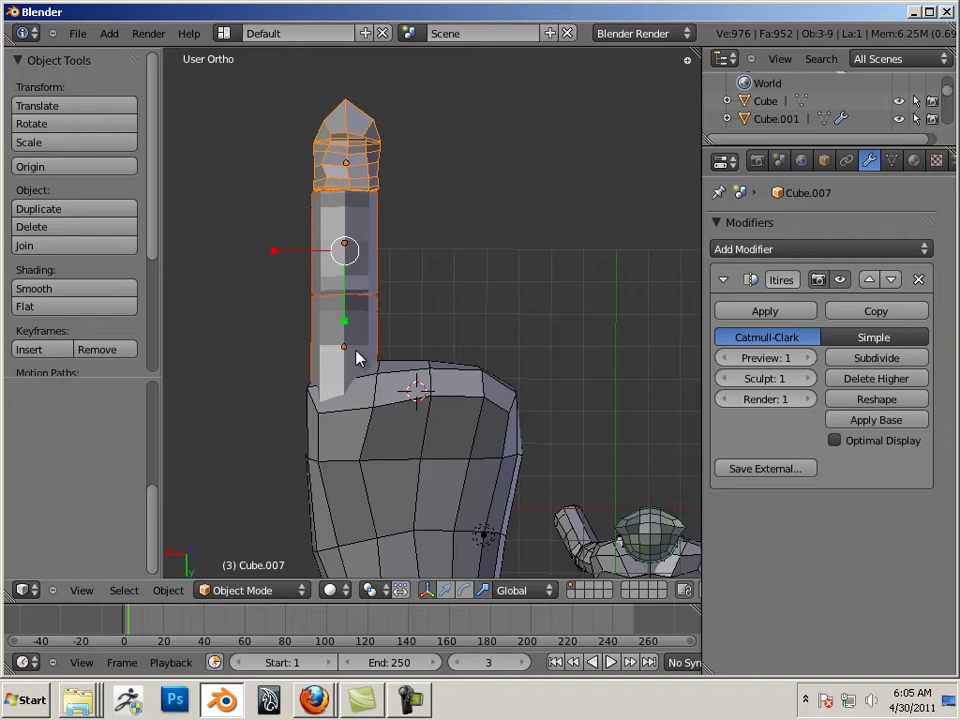
middle_click_drag(435, 386, 475, 386, "shift")
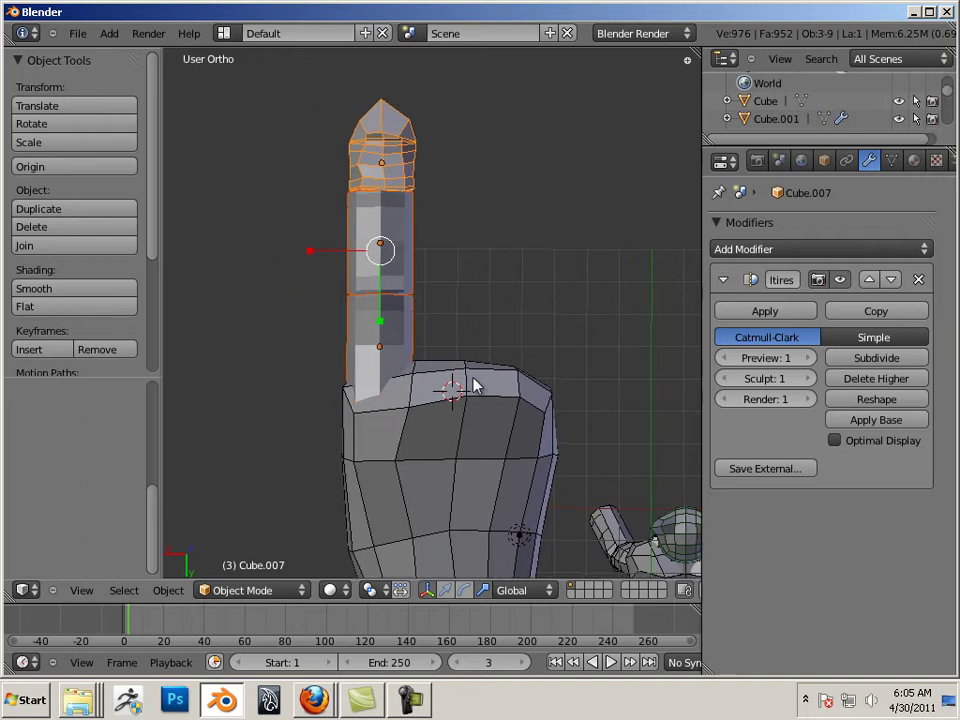
Reselect the base, middle and tip segments of the finger and duplicate them in place
right_click(360, 343)
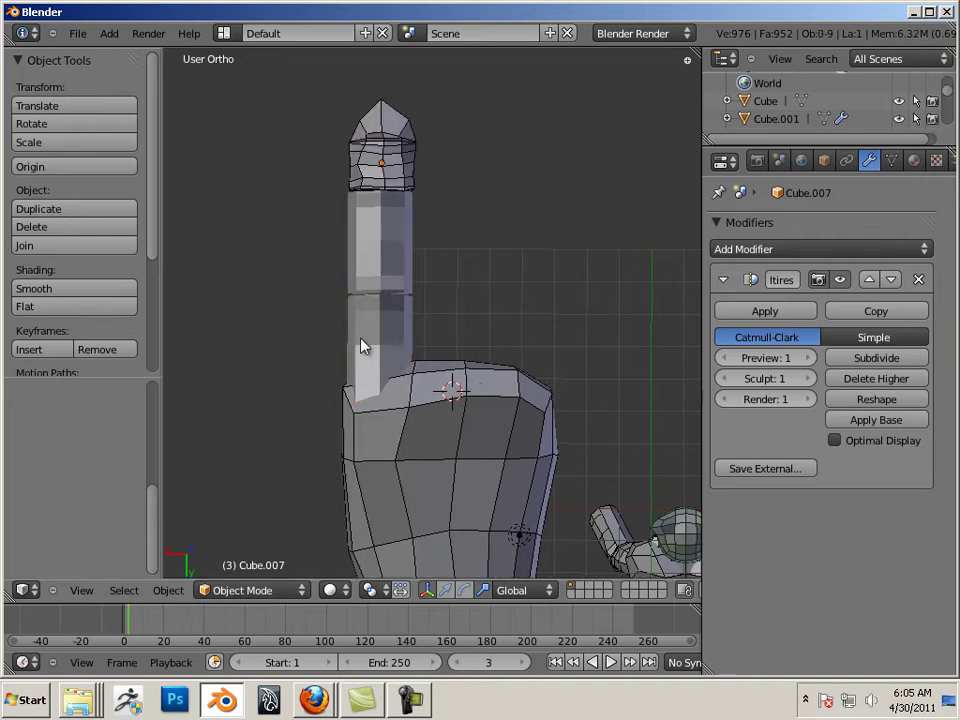
right_click(400, 244, "shift")
right_click(390, 156, "shift")
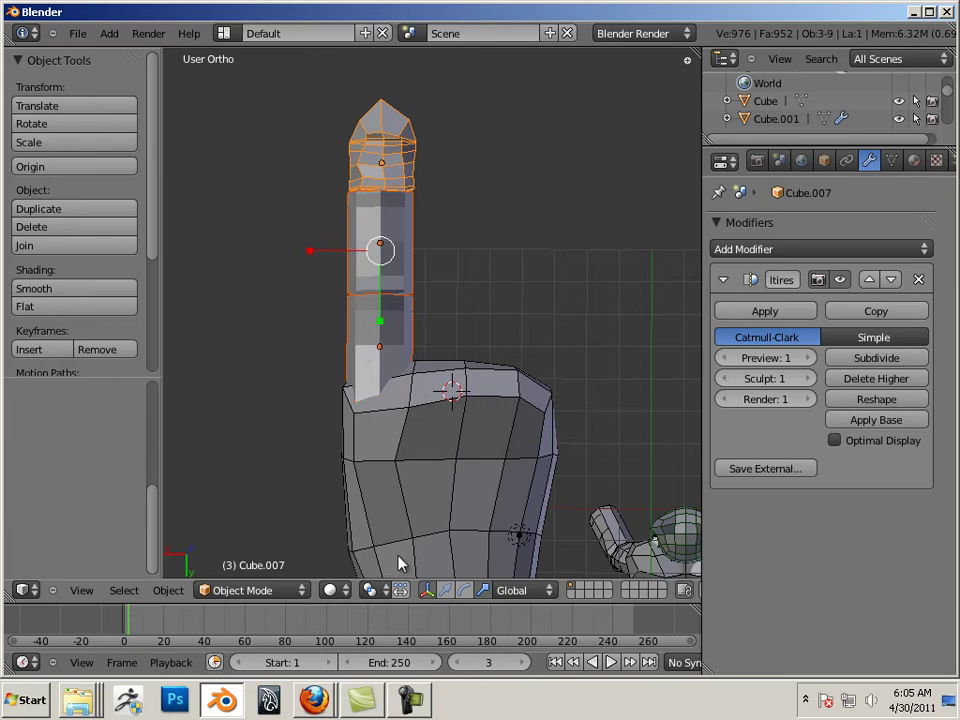
key("shift+d")
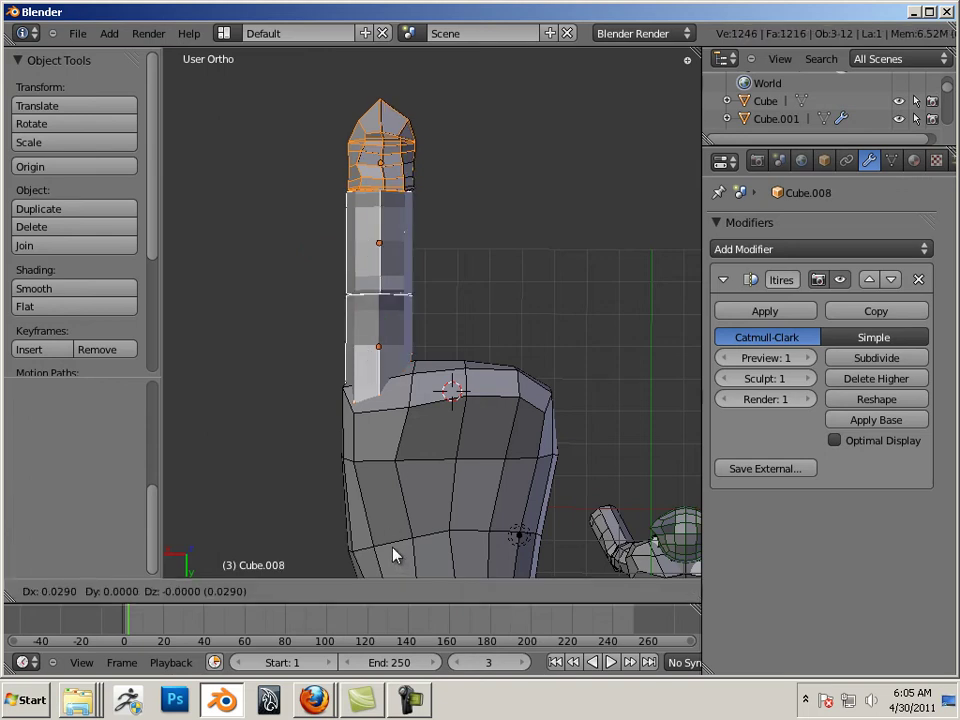
right_click(392, 553)
Move the duplicated finger segments along the X axis clear of the original finger and join them into one object
left_click(445, 590)
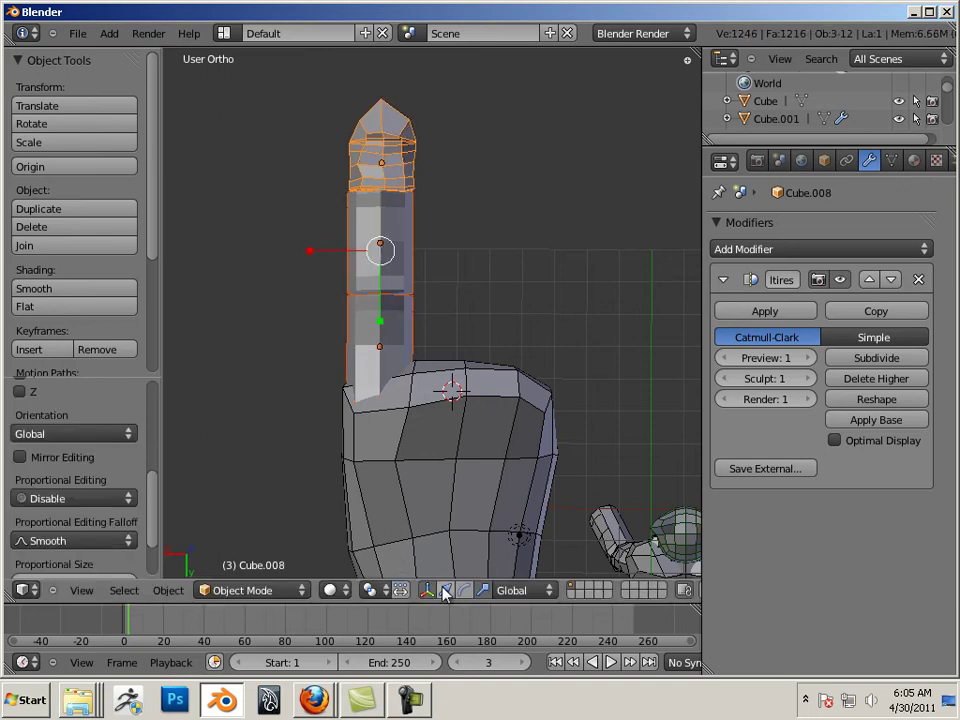
left_click_drag(320, 254, 205, 257)
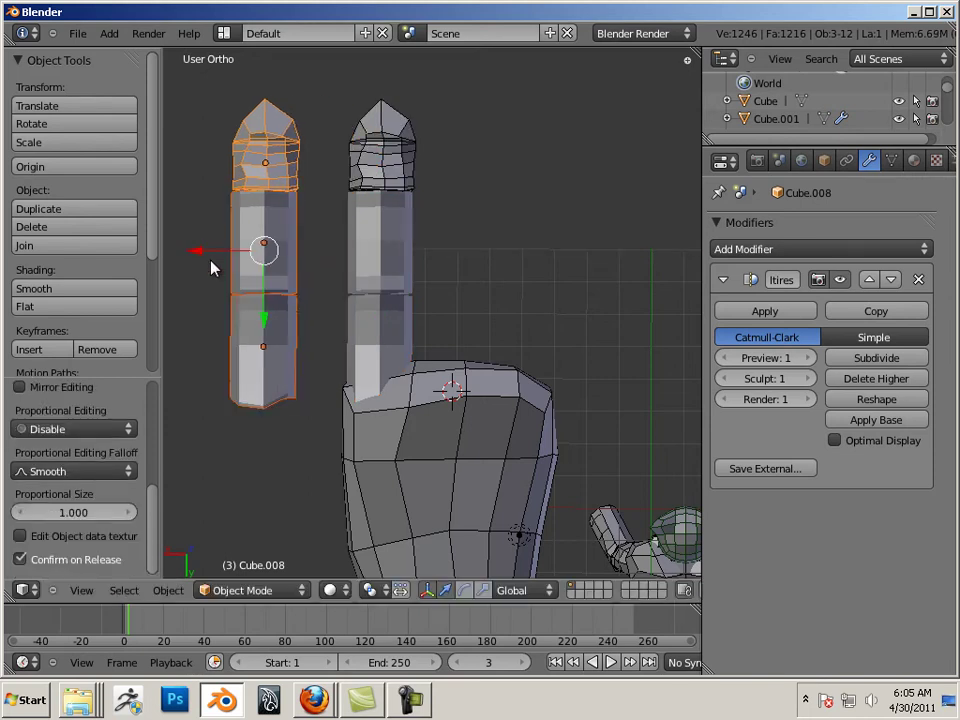
left_click(172, 591)
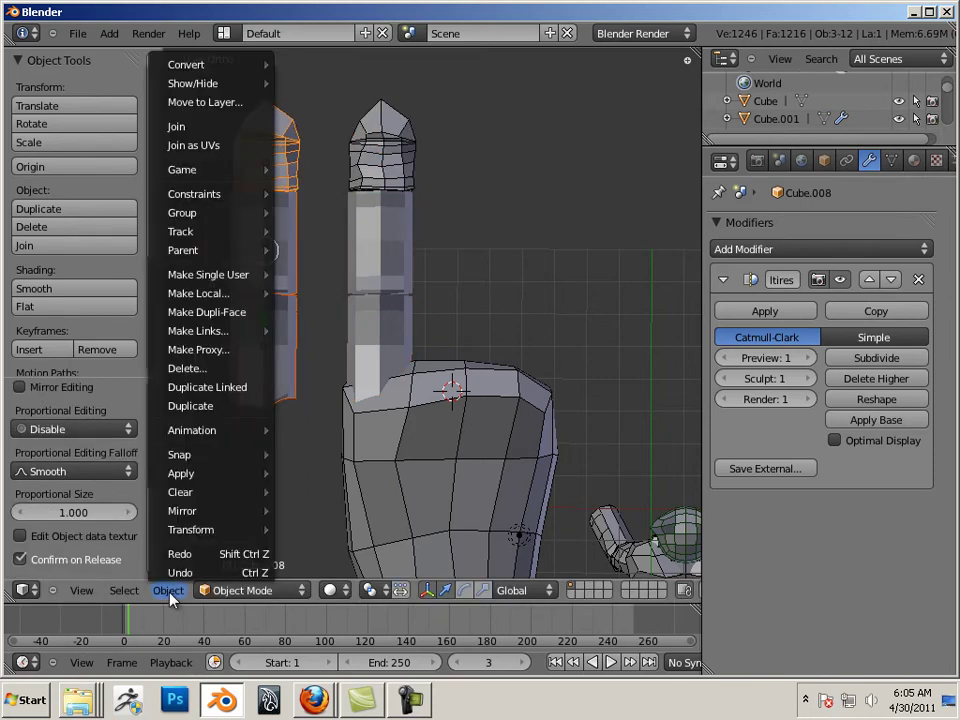
left_click(221, 129)
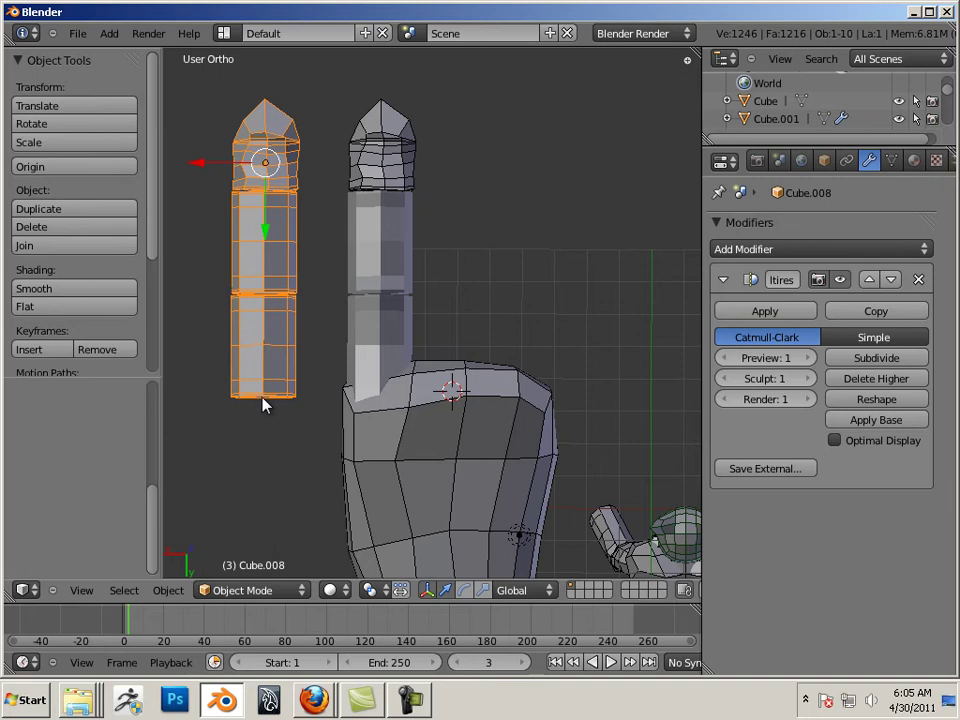
Set the joined finger's origin to the 3D cursor at the centre of its base end
middle_click_drag(266, 411, 241, 357)
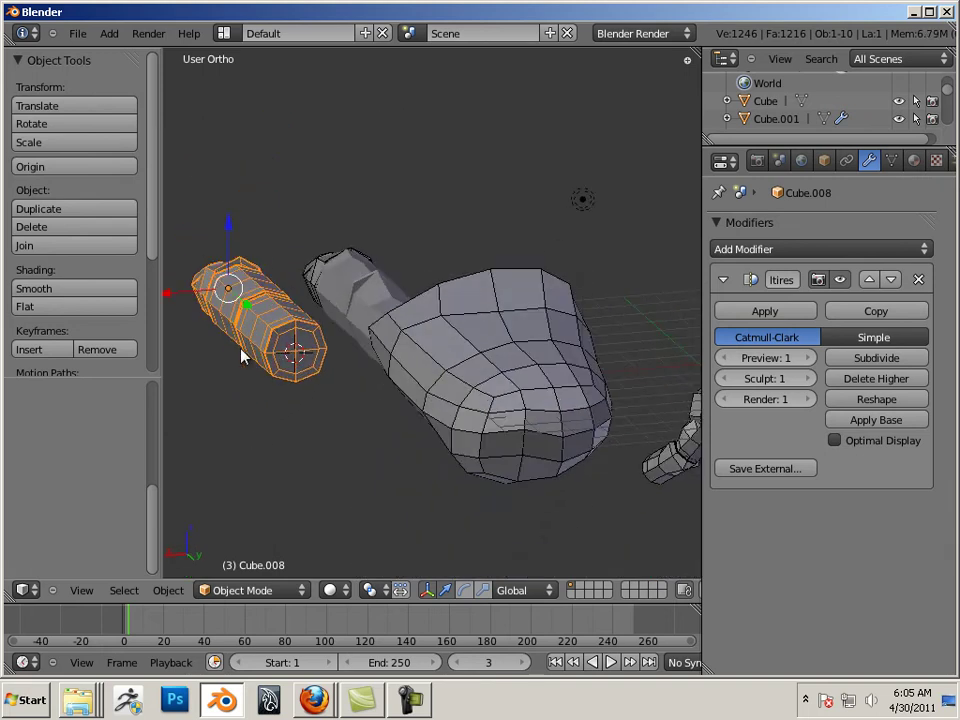
left_click(180, 591)
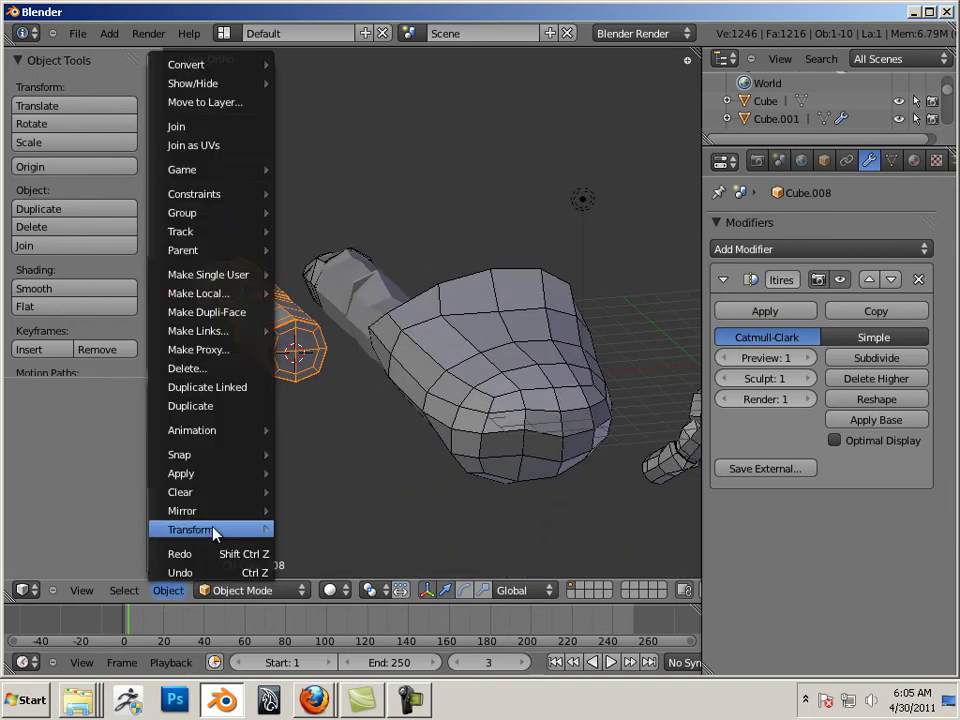
mouse_move(213, 535)
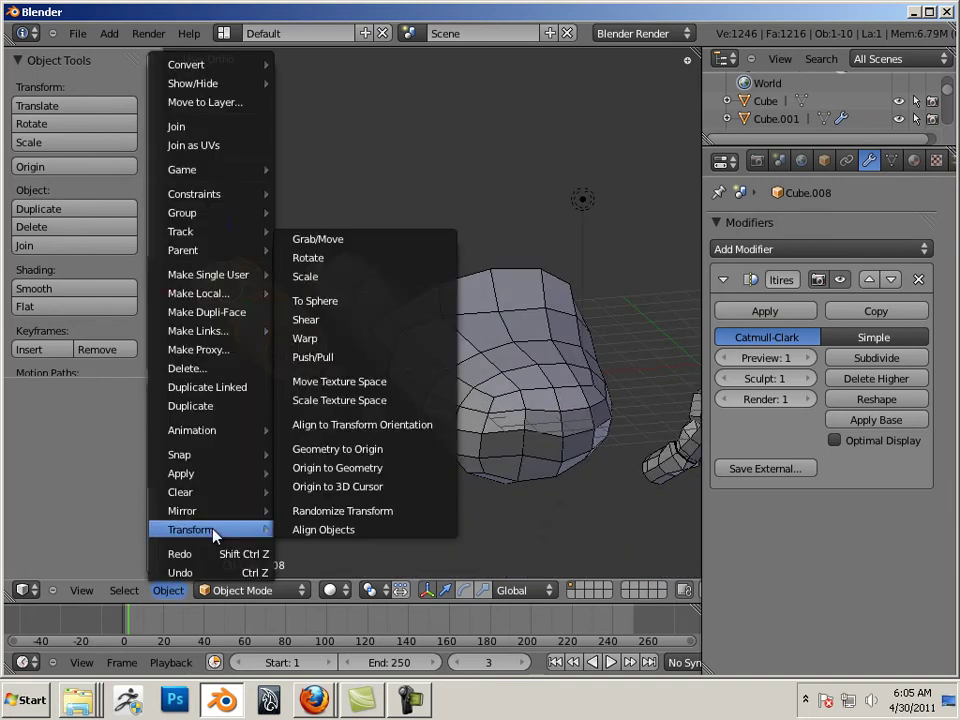
left_click(300, 487)
Move the joined finger along the X and Y axes onto the palm's front edge, beside the original finger
middle_click_drag(348, 425, 293, 497)
left_click_drag(214, 388, 392, 396)
middle_click_drag(392, 396, 311, 384)
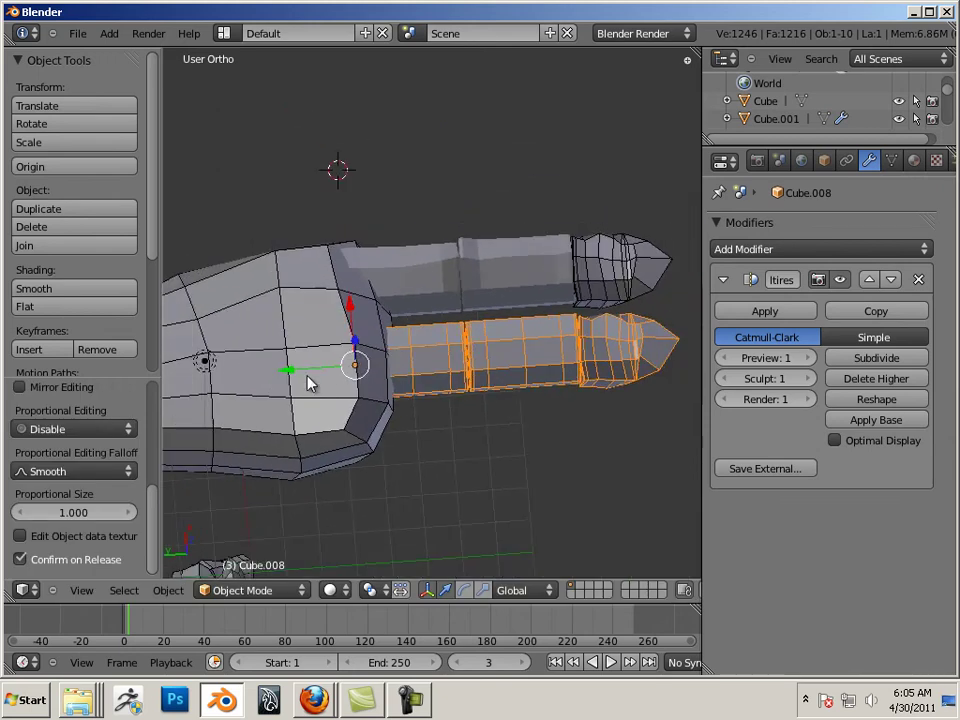
mouse_move(311, 384)
left_mouse_down()
mouse_move(302, 373)
mouse_move(310, 376)
mouse_move(292, 381)
left_mouse_up()
middle_click_drag(339, 396, 386, 343)
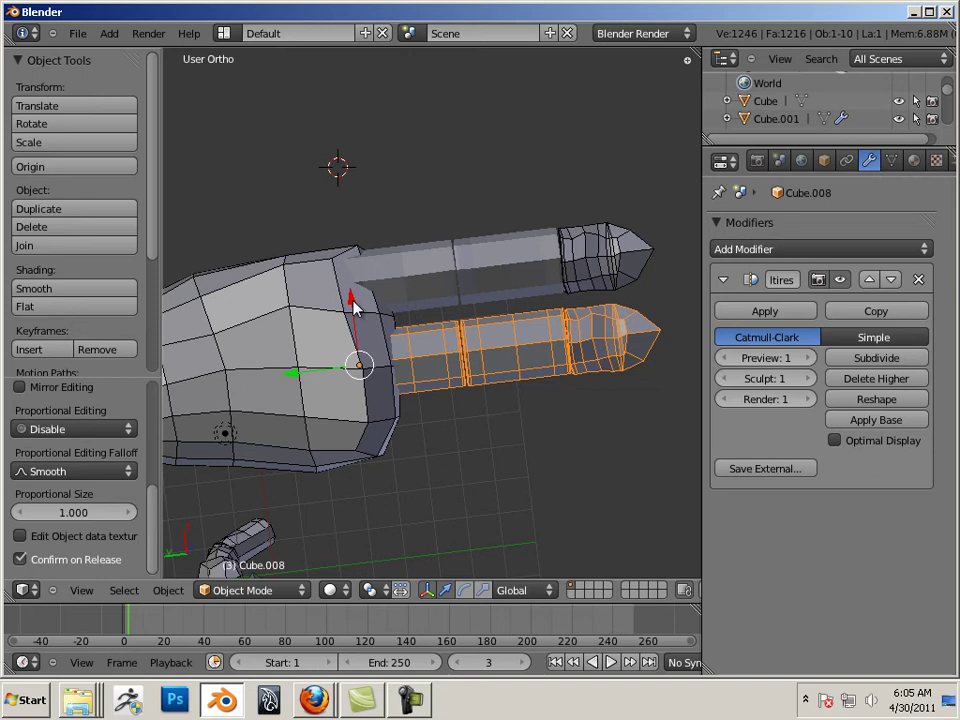
Duplicate the joined finger twice and space the copies along the X axis to make a row of four fingers
left_click_drag(354, 304, 369, 461)
key("shift+d")
right_click(354, 302)
key("shift+d")
right_click(356, 375)
middle_click_drag(369, 461, 473, 308)
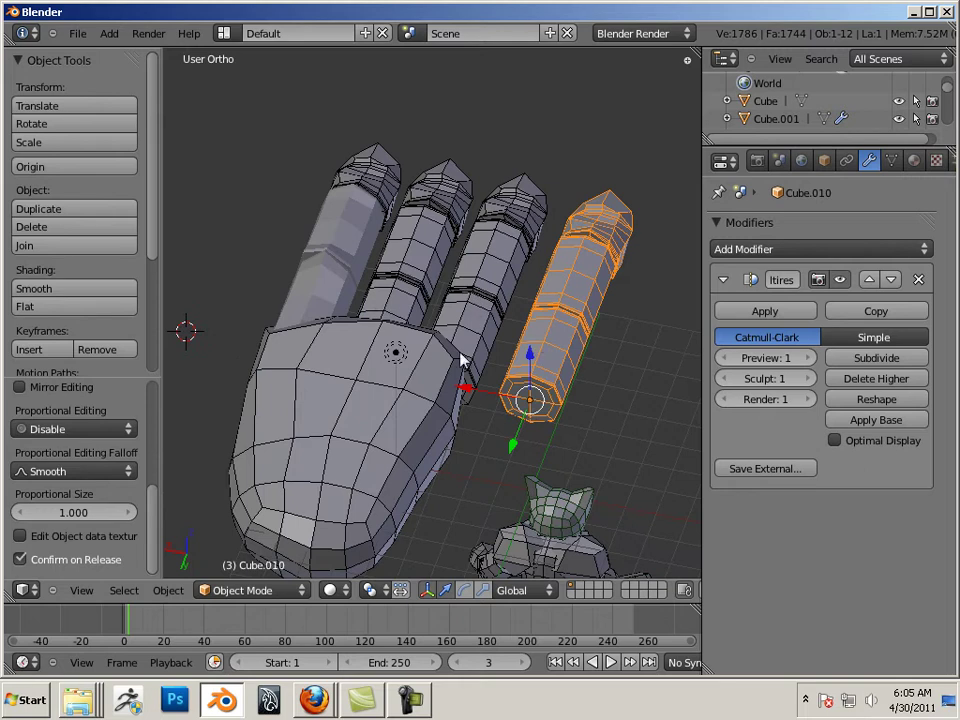
Examine the palm and the four fingers from several angles, comparing the joined copies with the original finger's separate segments
middle_click_drag(462, 360, 412, 280)
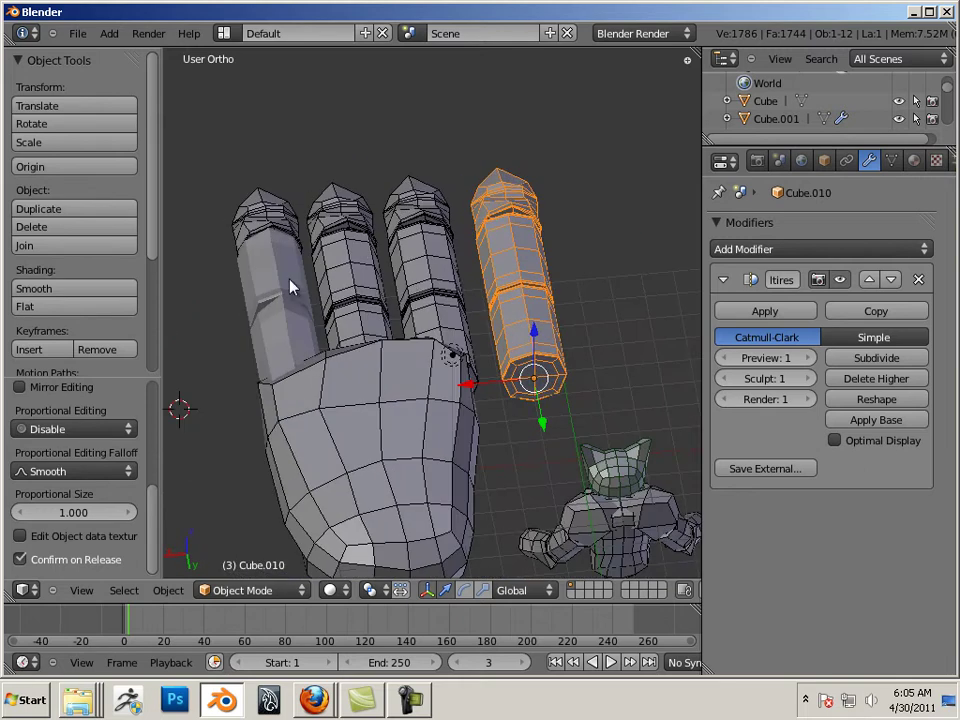
middle_click_drag(337, 344, 296, 418)
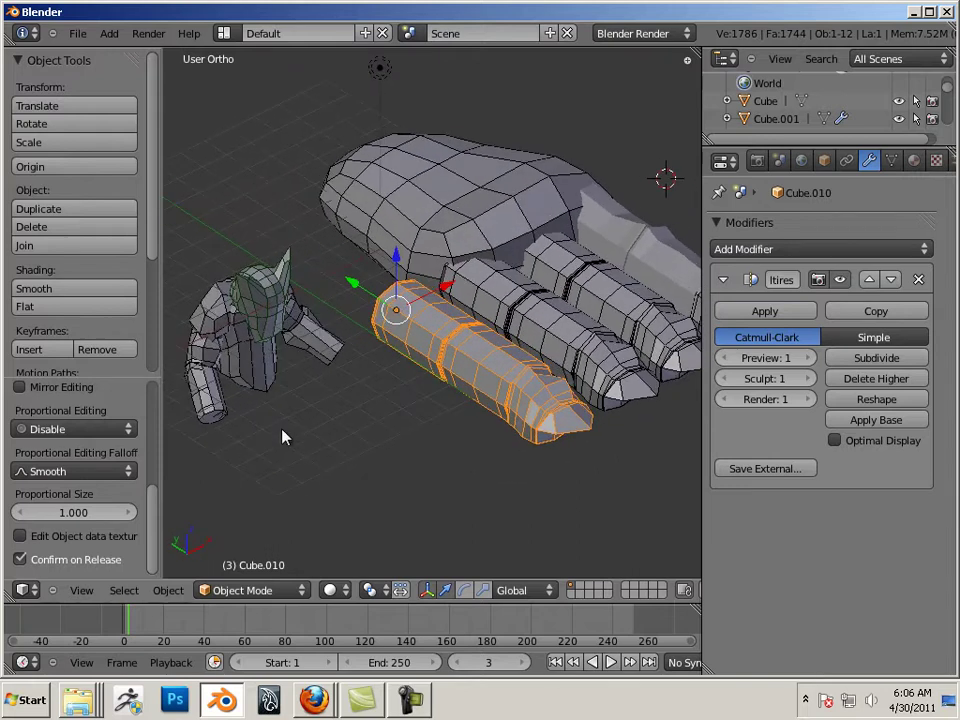
scroll(300, 388, "up", 4)
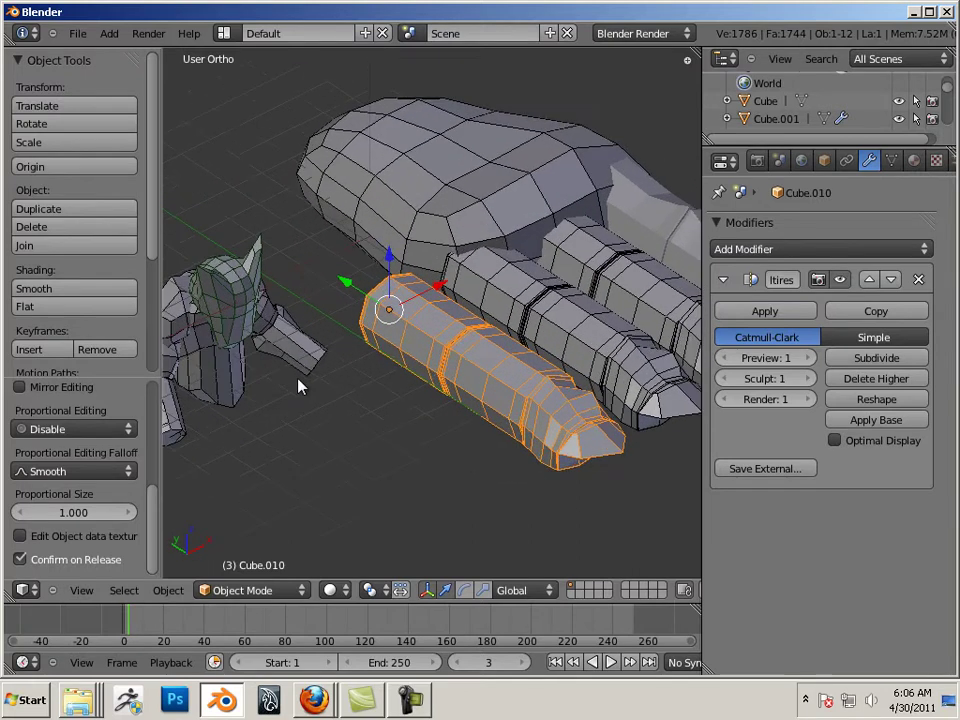
middle_click_drag(352, 378, 397, 459)
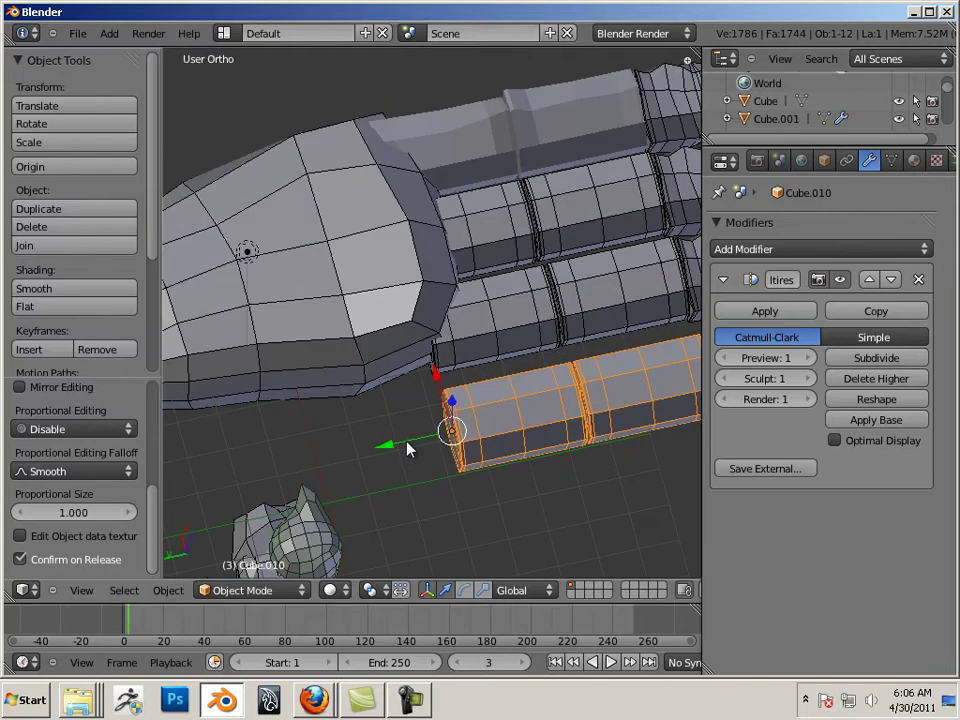
scroll(456, 450, "down", 4)
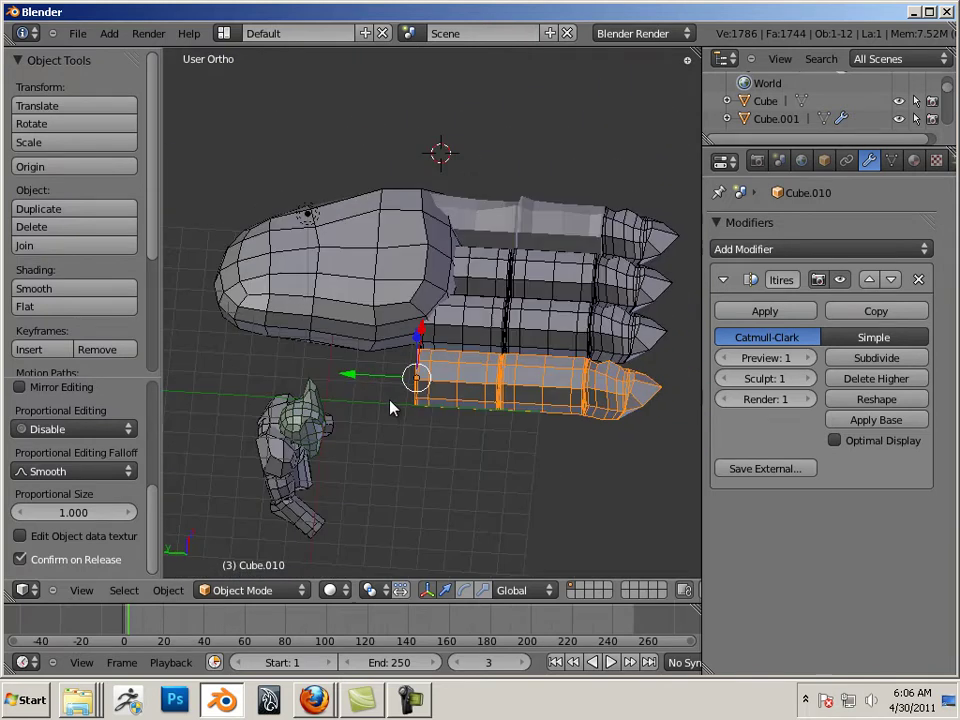
middle_click_drag(391, 407, 377, 210)
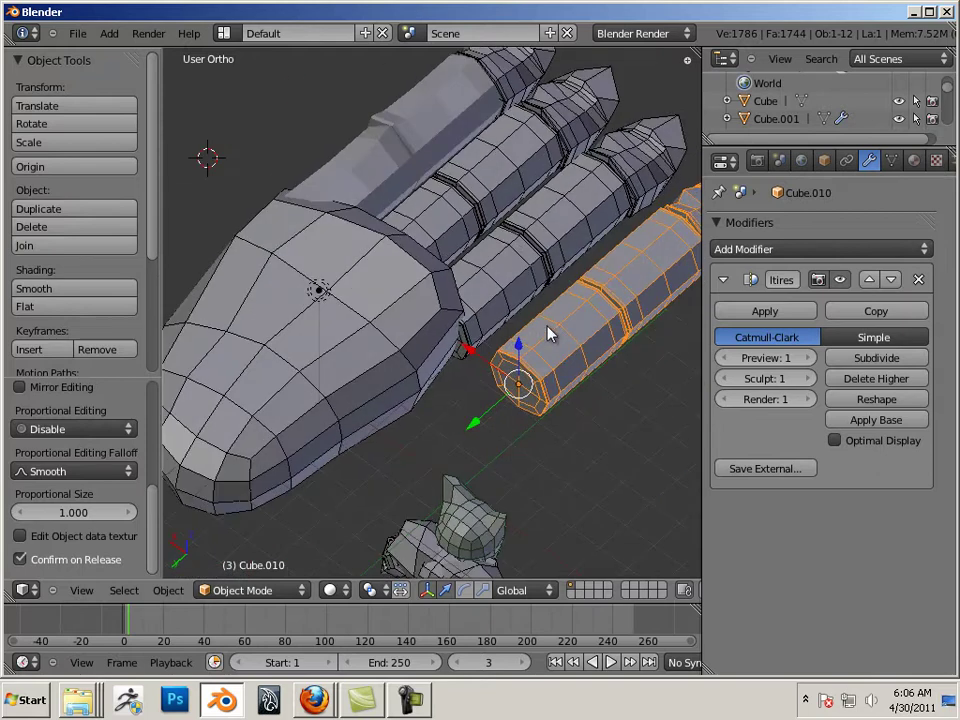
middle_click_drag(404, 474, 495, 386)
right_click(495, 386)
right_click(394, 362)
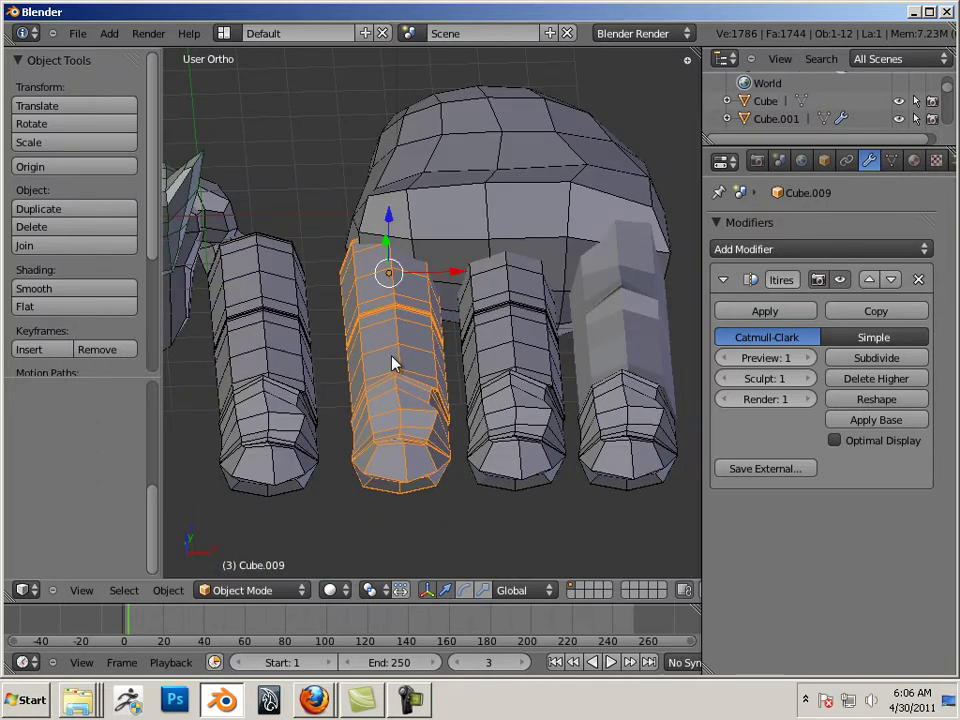
right_click(588, 337)
right_click(614, 286)
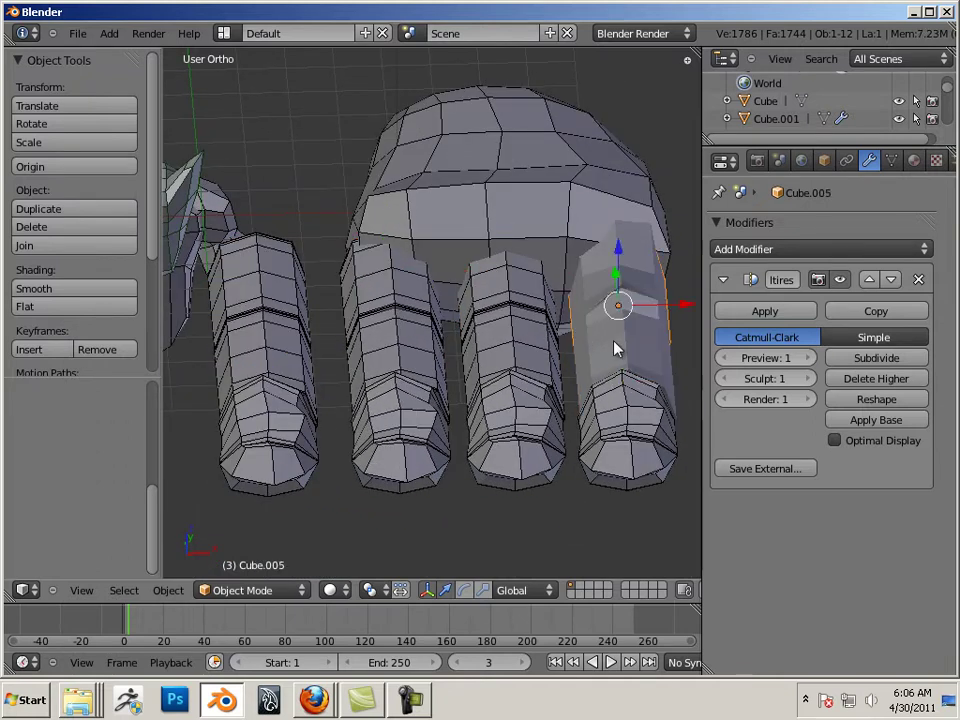
right_click(533, 356)
Delete the three joined finger copies, keeping only the original segmented finger on the palm
right_click(362, 350)
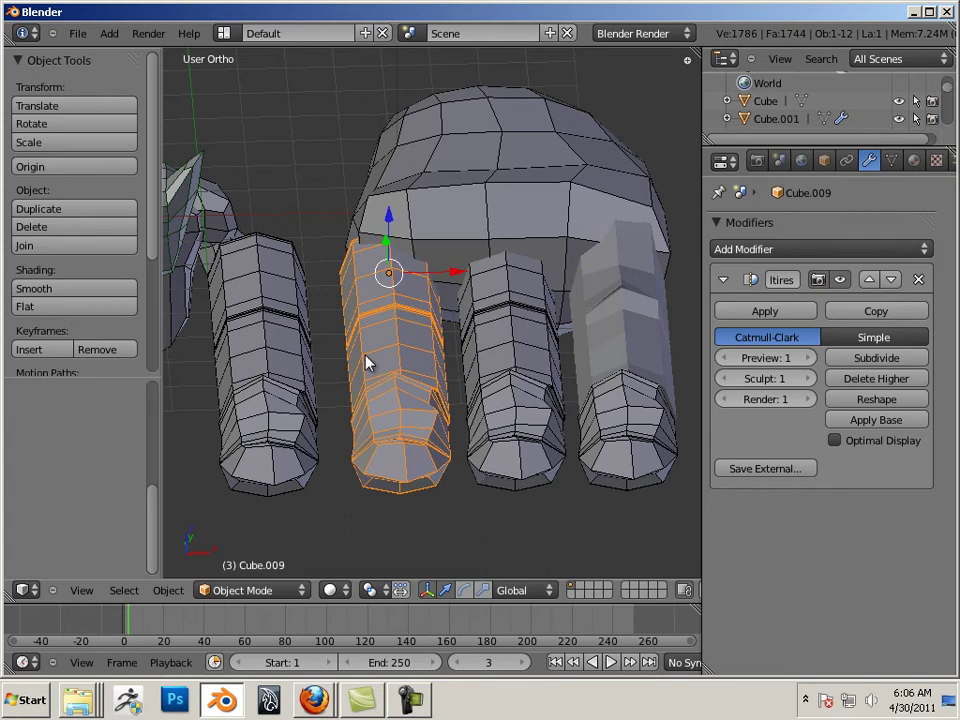
key("x")
left_click(384, 345)
right_click(490, 340)
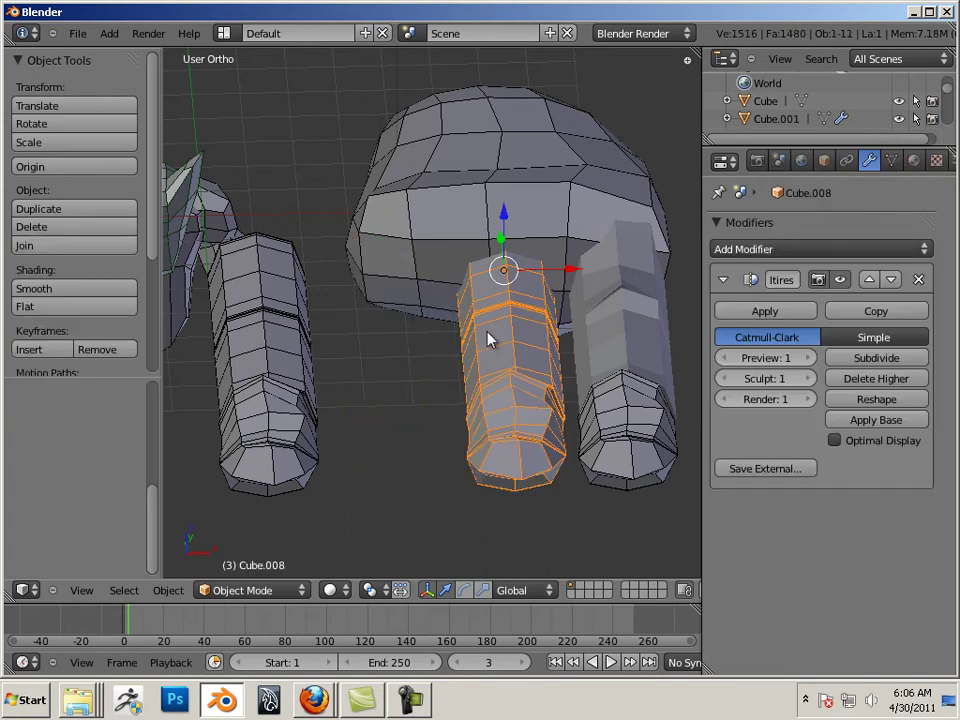
key("x")
left_click(466, 342)
right_click(305, 347)
key("x")
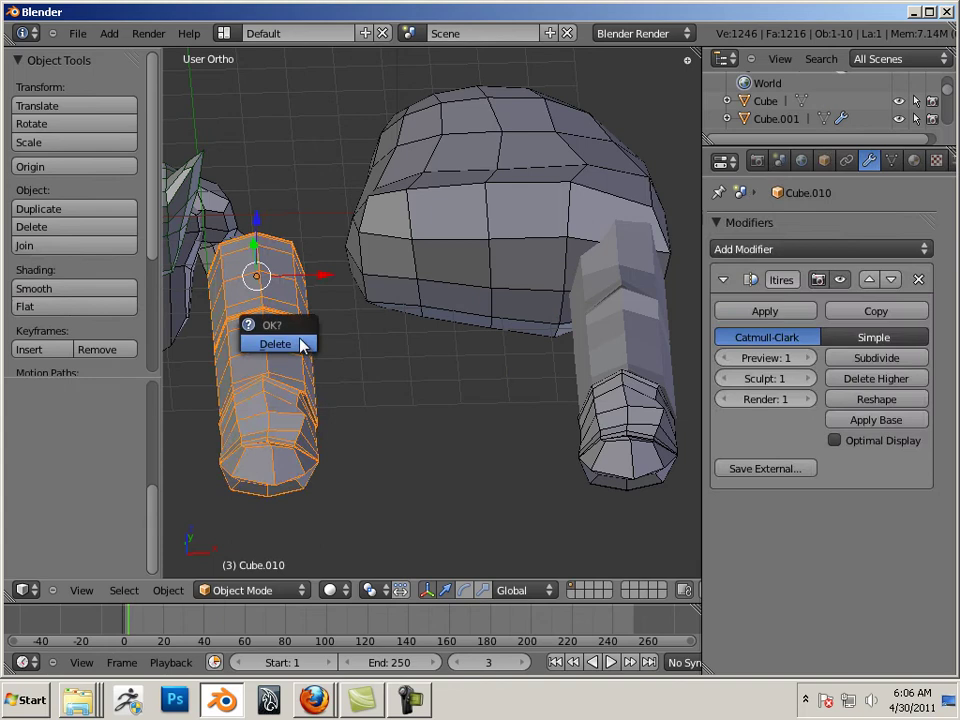
left_click(303, 344)
Apply the Multires modifier on each of the original finger's three segments
right_click(636, 274)
left_click(764, 311)
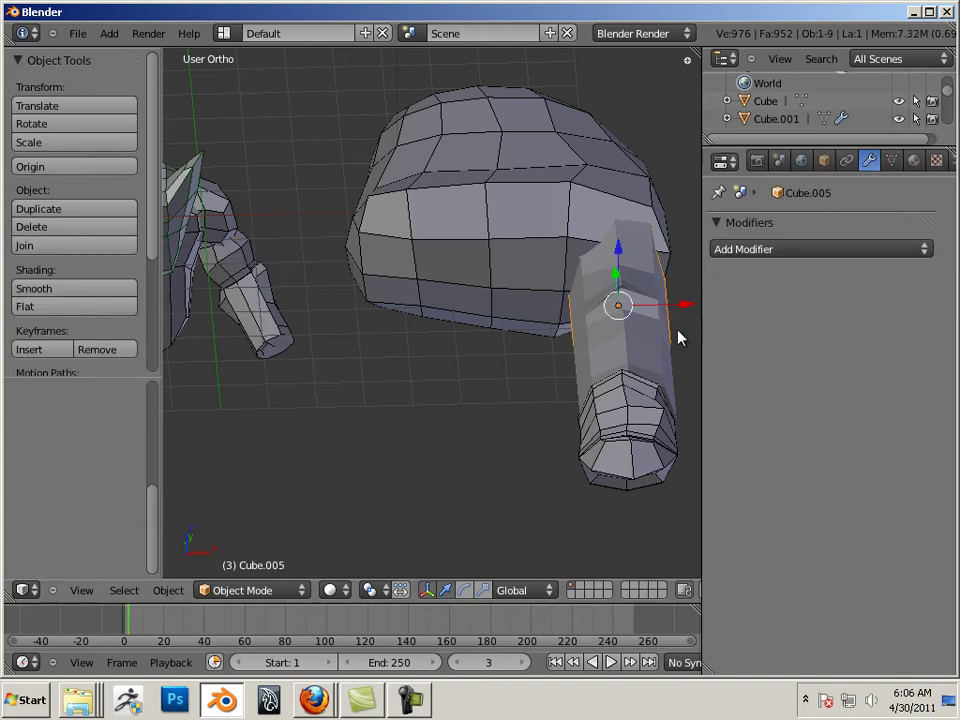
right_click(678, 338)
left_click(764, 311)
right_click(688, 377)
left_click(748, 314)
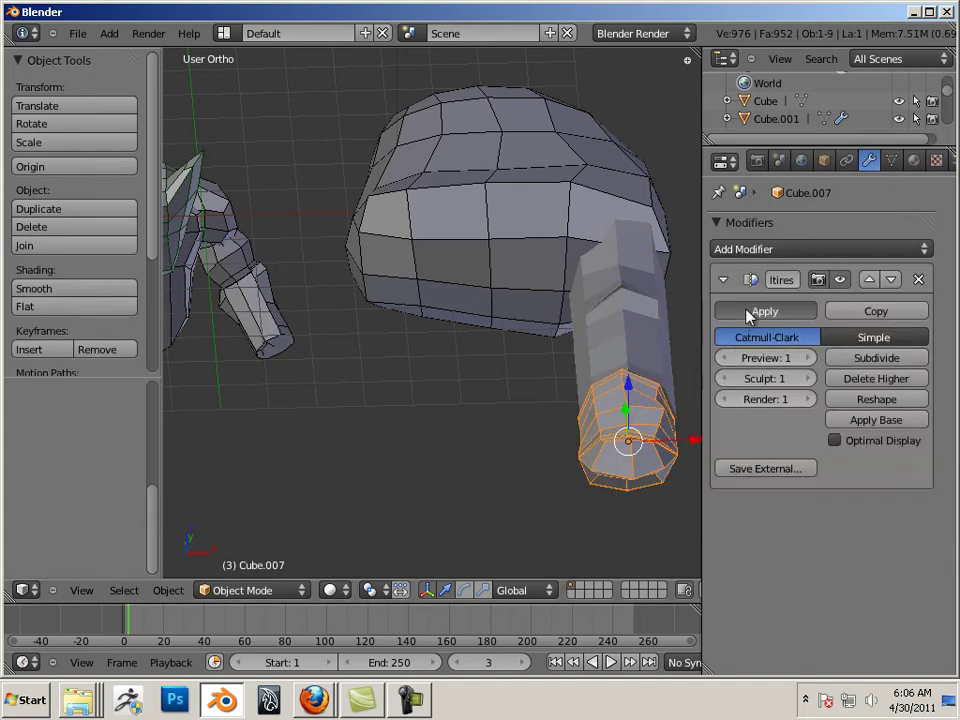
Select all three finger segments, duplicate them and move the copy along the X axis clear of the palm
middle_click_drag(625, 345, 480, 306)
right_click(495, 265)
right_click(501, 242)
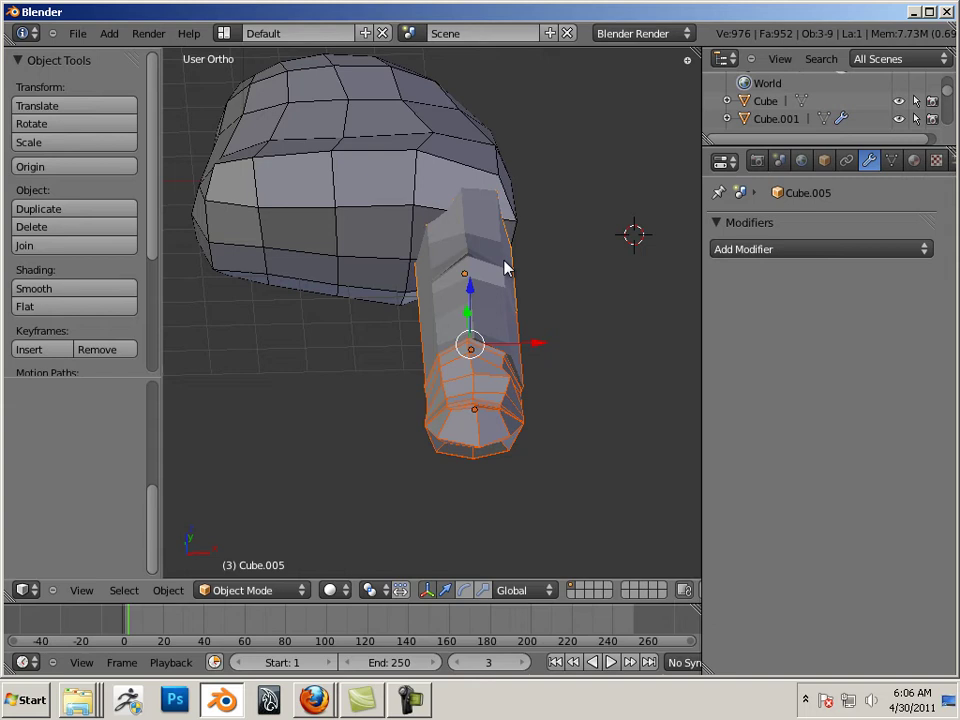
left_click_drag(540, 345, 664, 360)
key("shift+d")
right_click(532, 348)
scroll(613, 378, "up", 2)
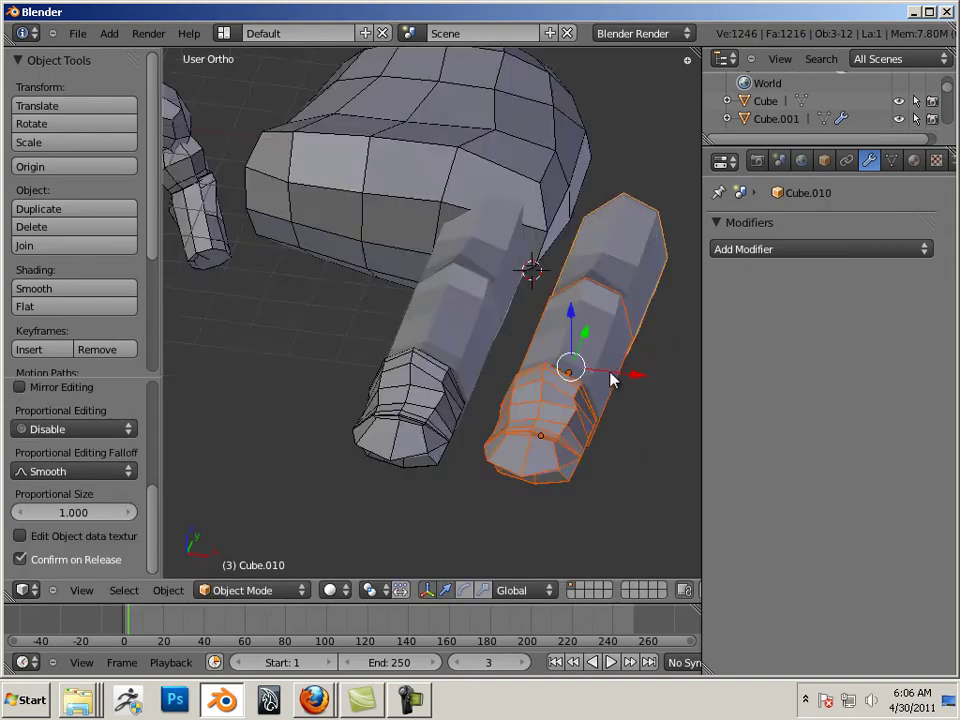
Place the 3D cursor at the duplicated finger's base and set the origins of its three segments to the cursor
middle_click_drag(613, 378, 335, 352)
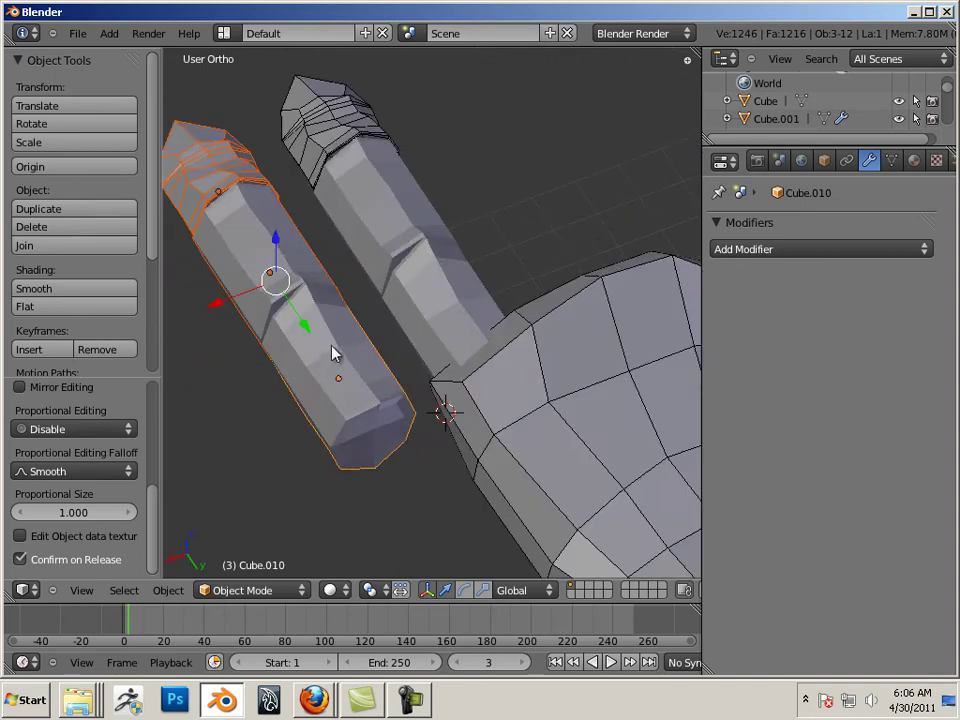
key("KP_7")
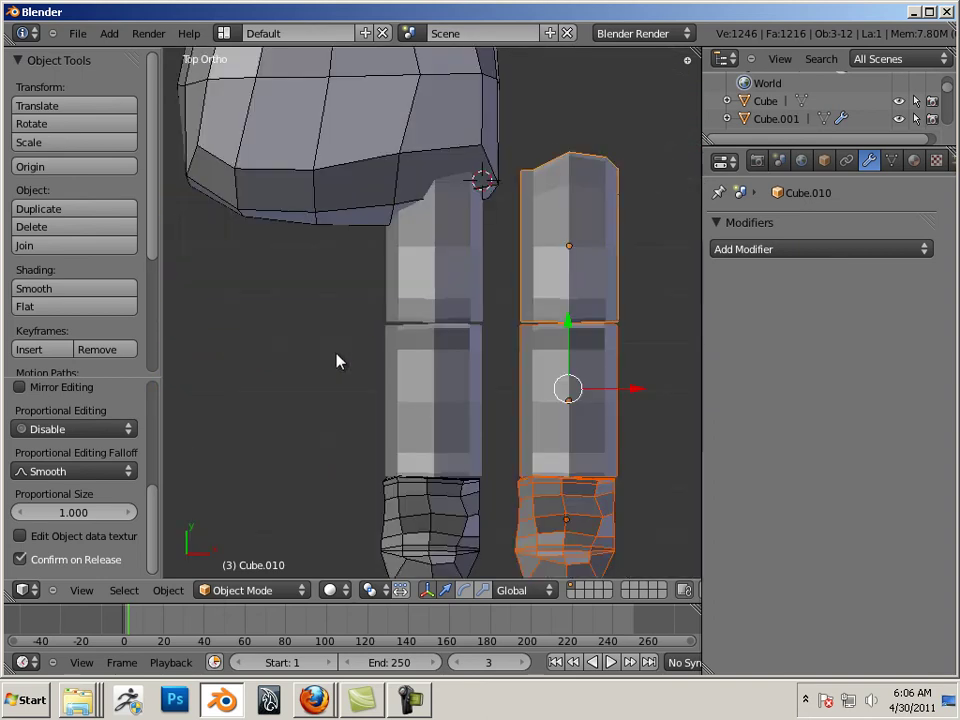
left_click(570, 165)
key("KP_1")
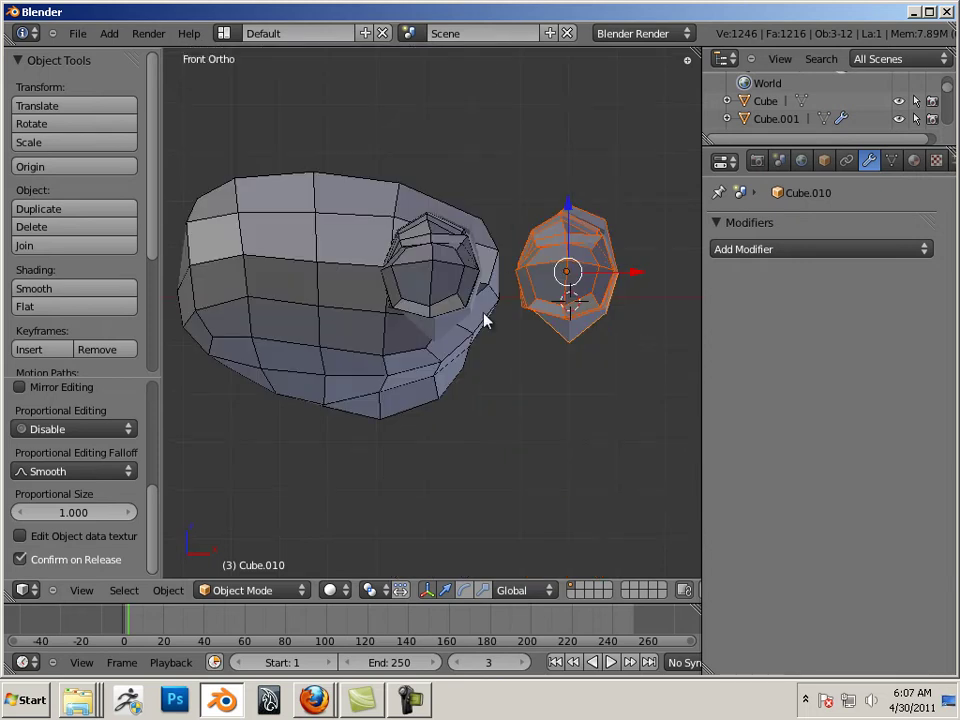
middle_click_drag(561, 326, 300, 350)
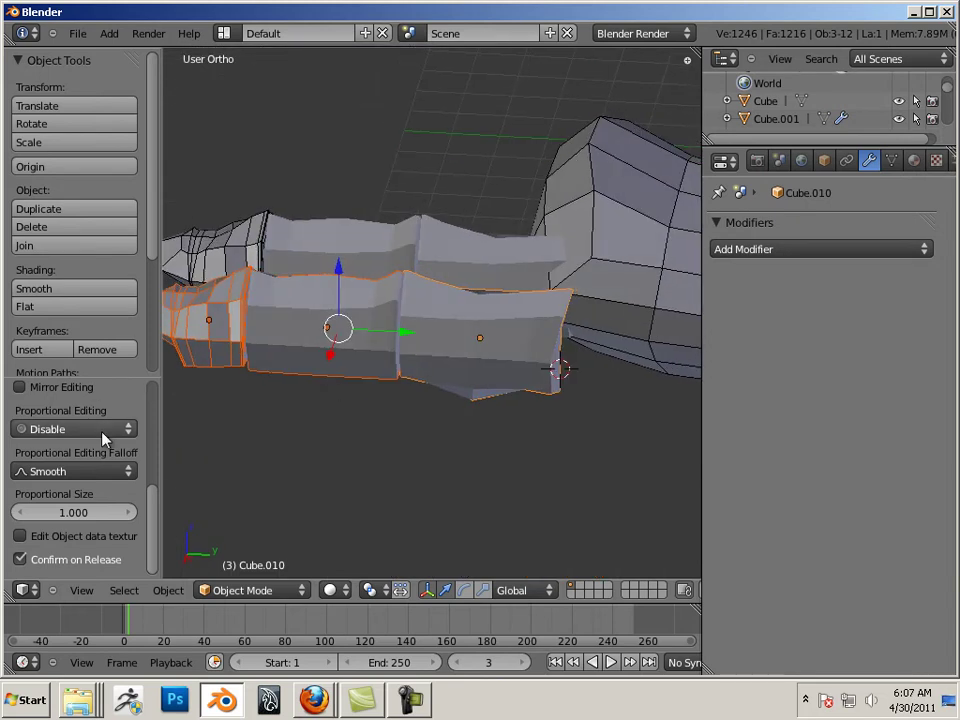
left_click(165, 591)
mouse_move(200, 529)
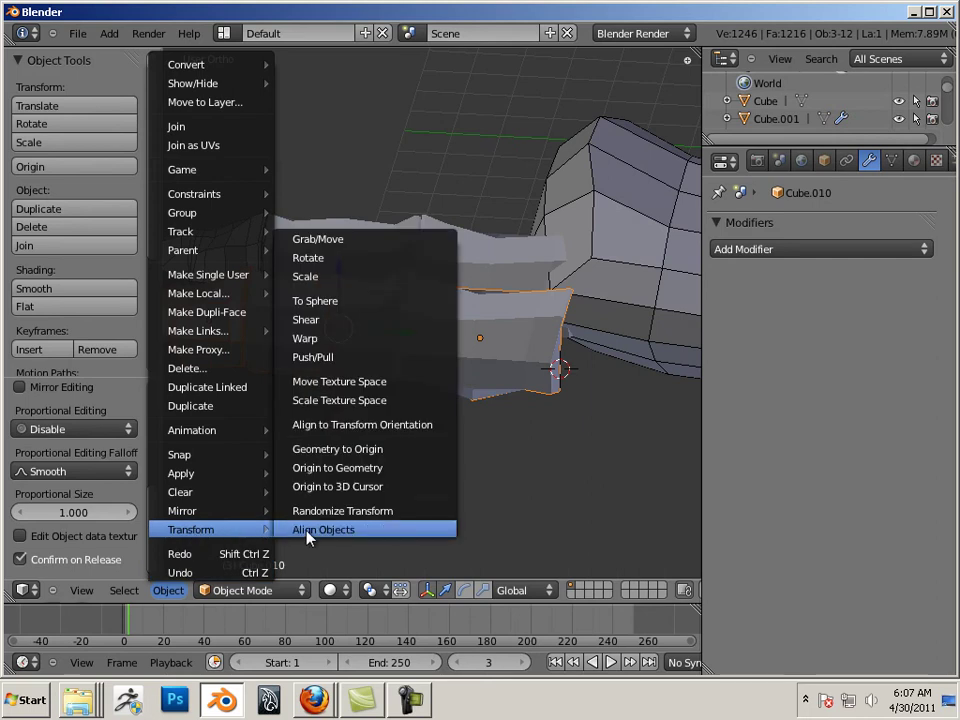
left_click(352, 487)
Move the duplicated finger segments along the X axis onto the palm's front edge, just beside the original finger
middle_click_drag(352, 487, 280, 410)
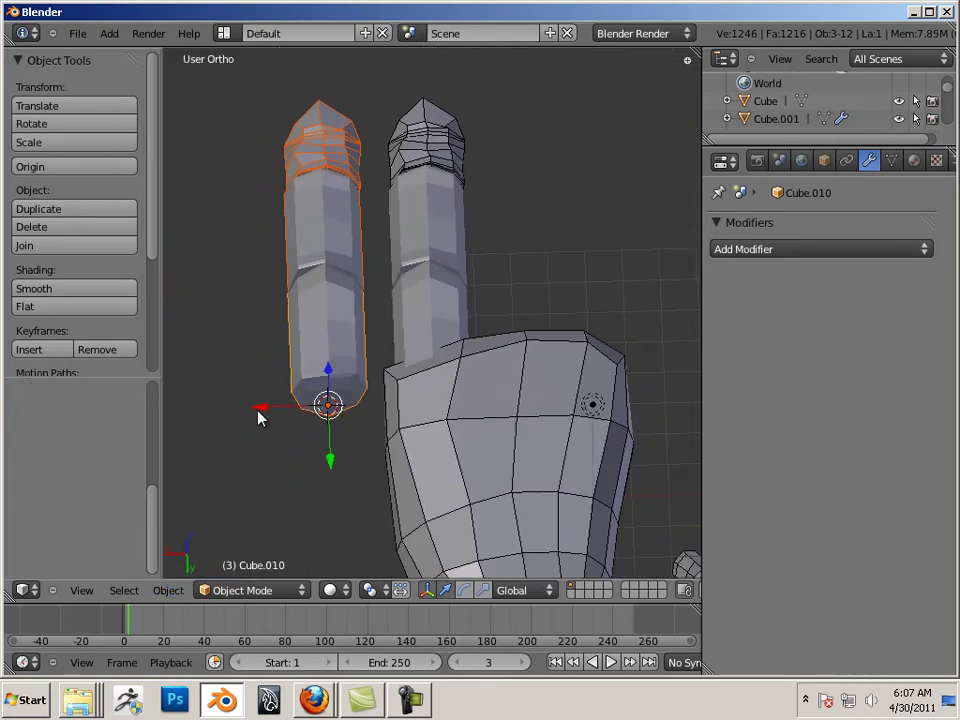
left_click_drag(258, 412, 456, 432)
middle_click_drag(533, 405, 514, 401)
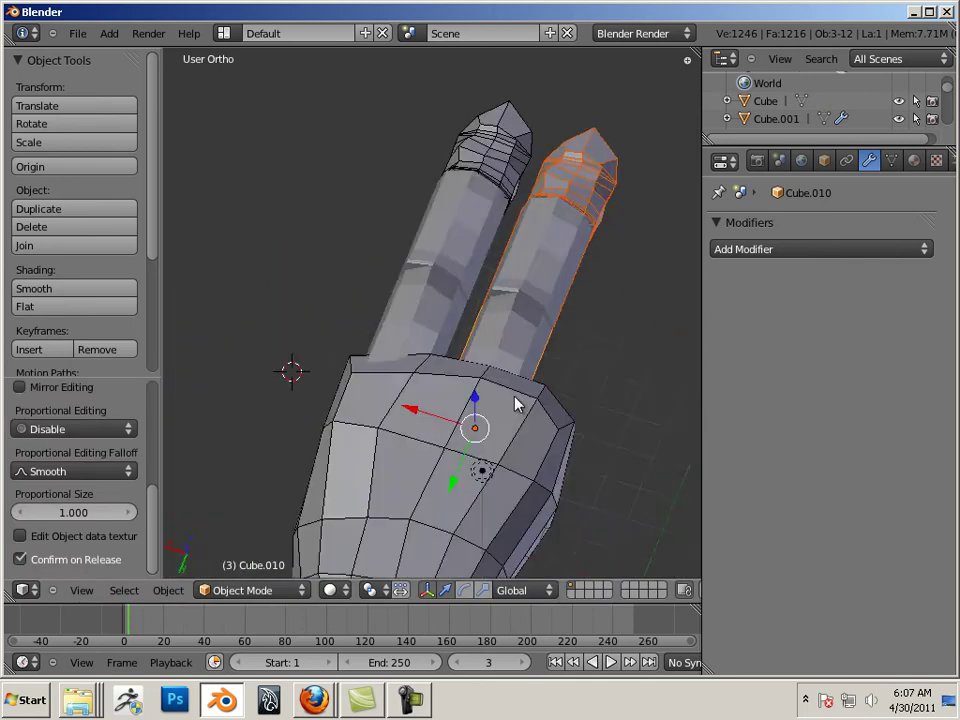
key("g")
left_click(419, 417)
Duplicate the second finger's segments and move the copy along the X axis to form a third finger at the palm's side edge
key("shift+d")
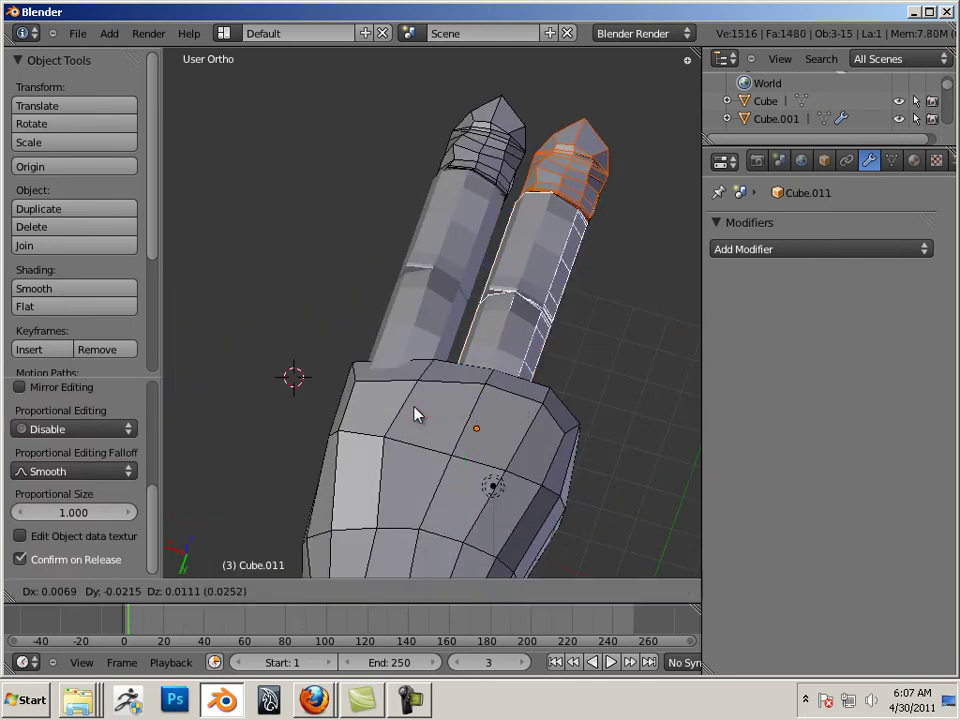
left_click(414, 414)
left_click_drag(415, 415, 566, 454)
key("g")
left_click(521, 429)
middle_click_drag(521, 429, 533, 429)
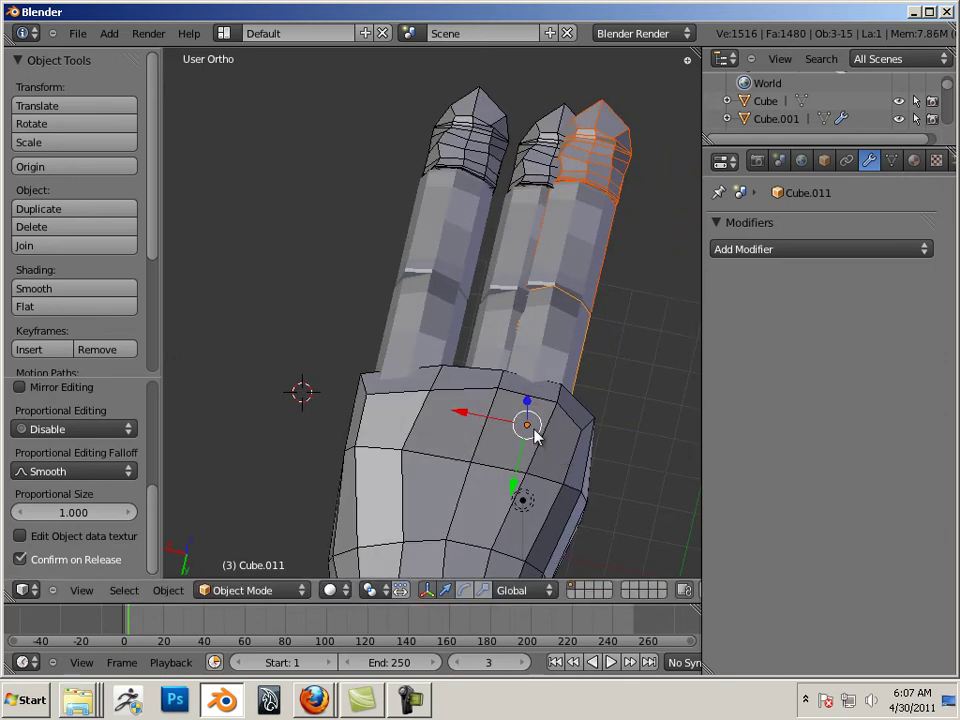
left_click_drag(460, 414, 521, 431)
Duplicate the third finger's segments and move the copy along the X axis past the palm's side as a fourth finger
middle_click_drag(521, 431, 368, 333)
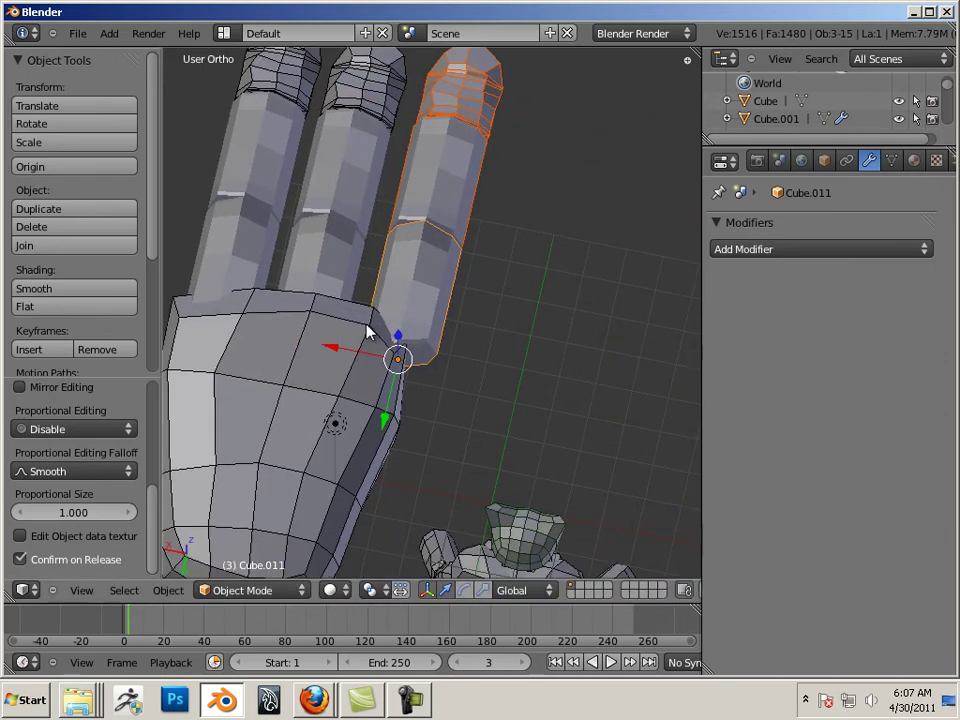
key("shift+d")
right_click(369, 332)
key("g")
key("x")
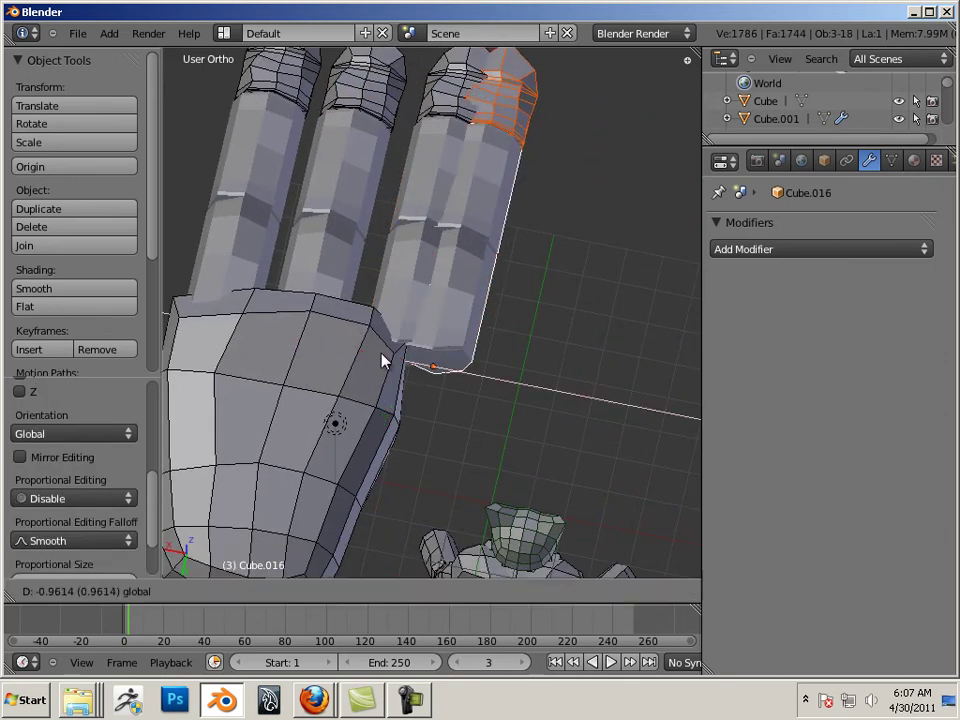
left_click(508, 386)
key("g")
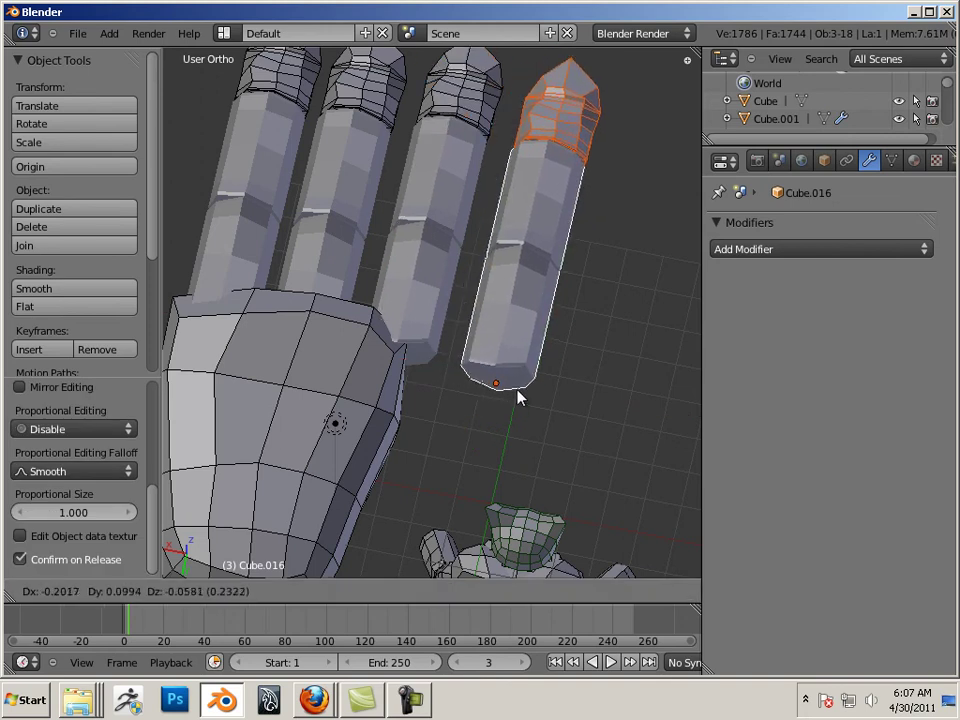
left_click(517, 396)
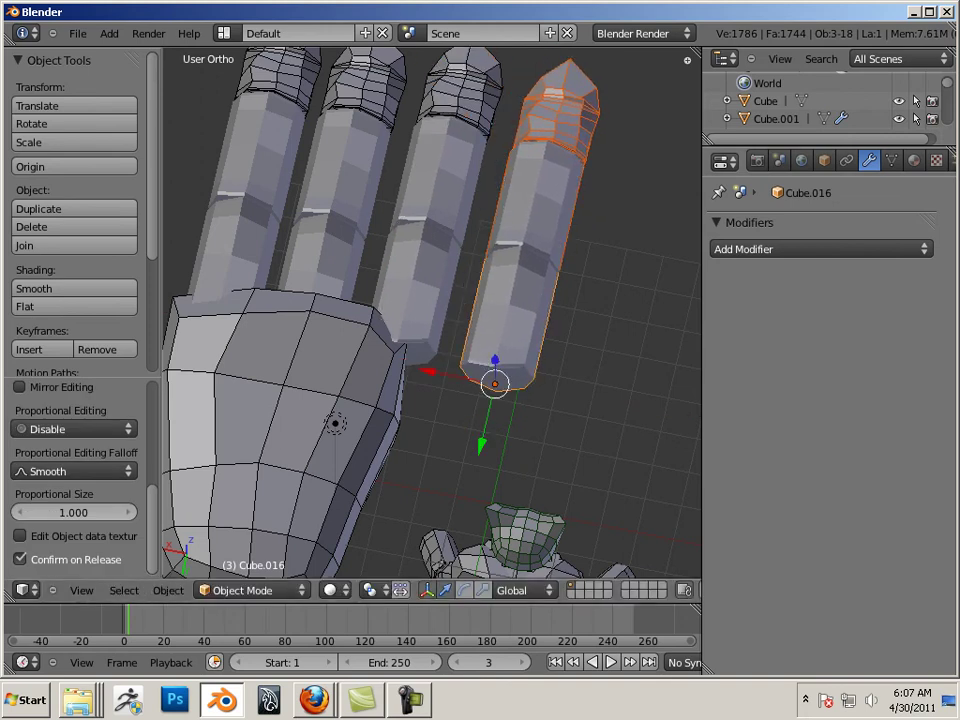
Move the fourth finger's three segments along the X axis closer to the third finger
right_click(425, 376)
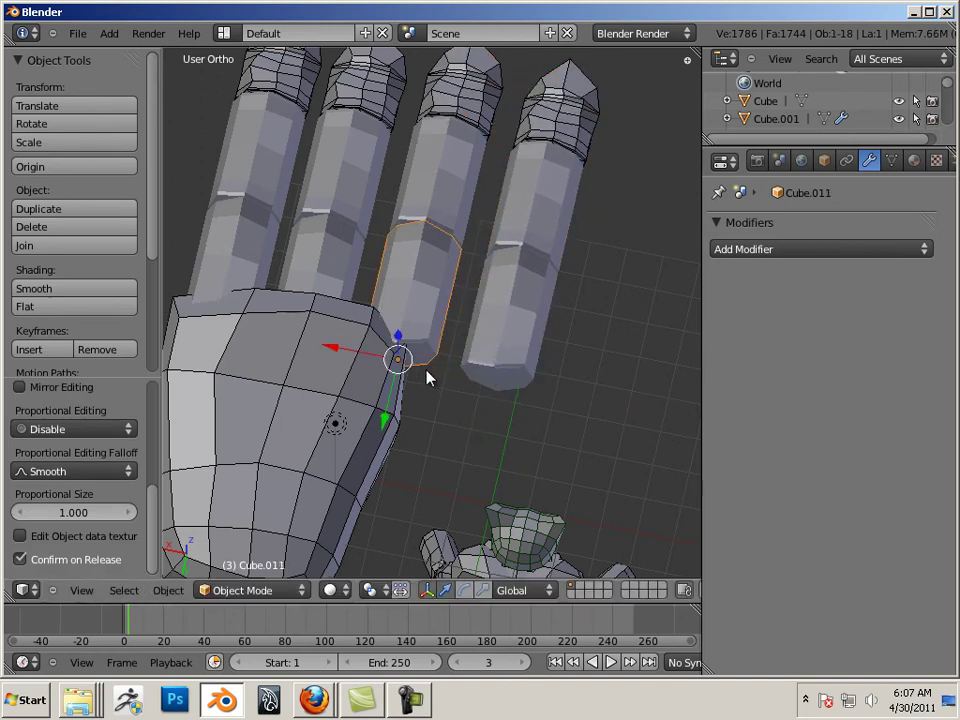
right_click(519, 356)
right_click(537, 228, "shift")
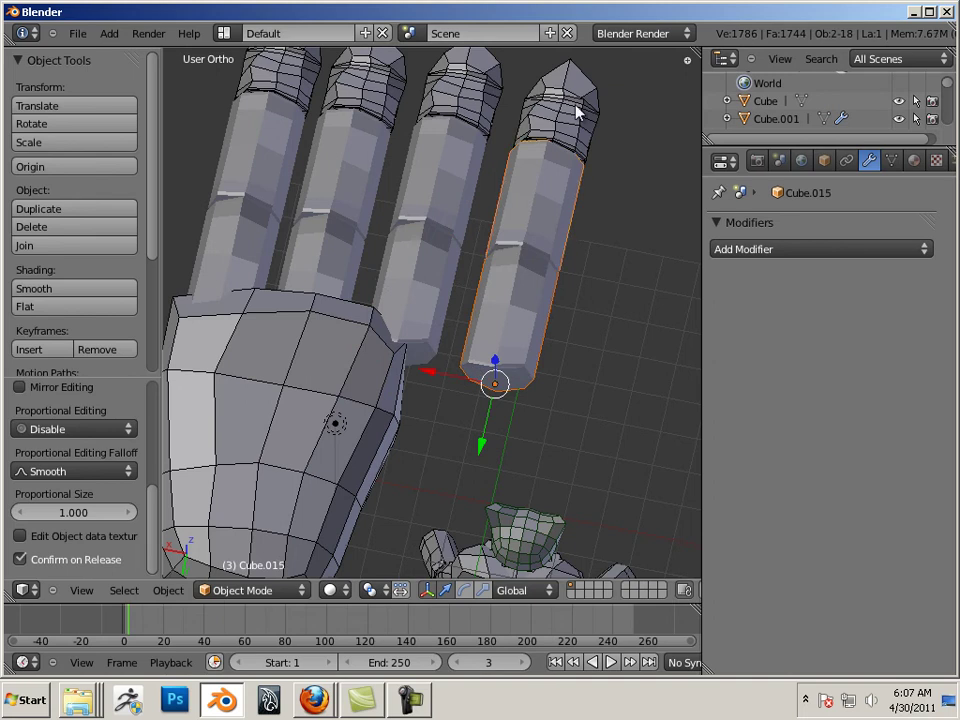
right_click(579, 107, "shift")
key("g")
key("x")
left_click(428, 377)
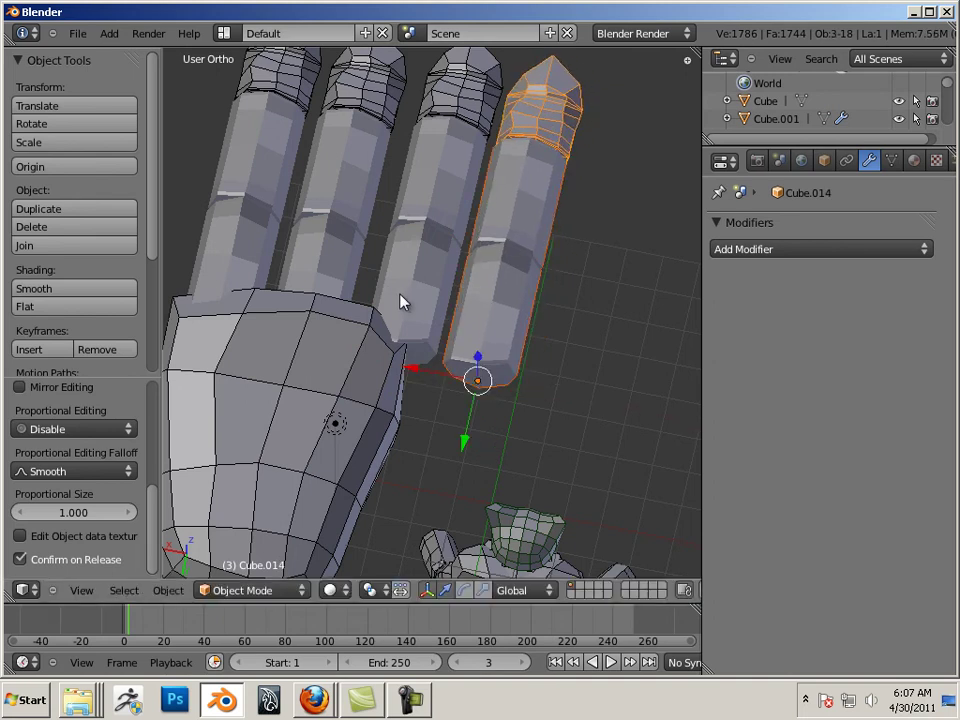
Move the third finger's three segments slightly along the X axis towards the second finger
right_click(420, 250)
right_click(460, 100, "shift")
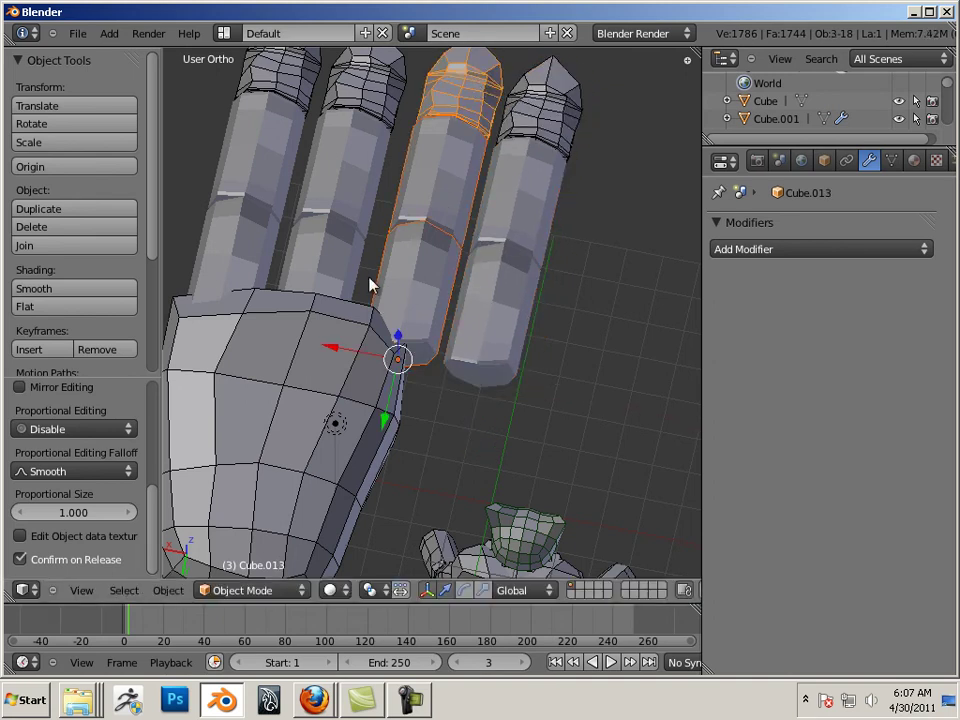
key("g")
key("x")
left_click(322, 349)
Shift the fourth finger's segments a little further along the X axis to even out its gap to the third finger
right_click(474, 325)
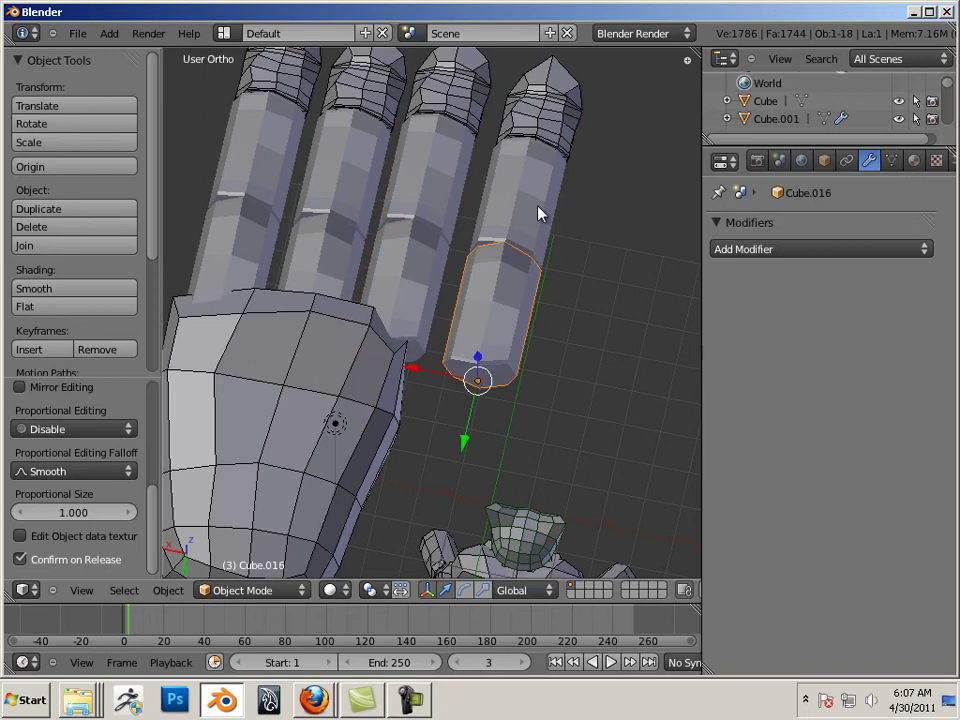
right_click(538, 214, "shift")
right_click(540, 130, "shift")
key("g")
key("x")
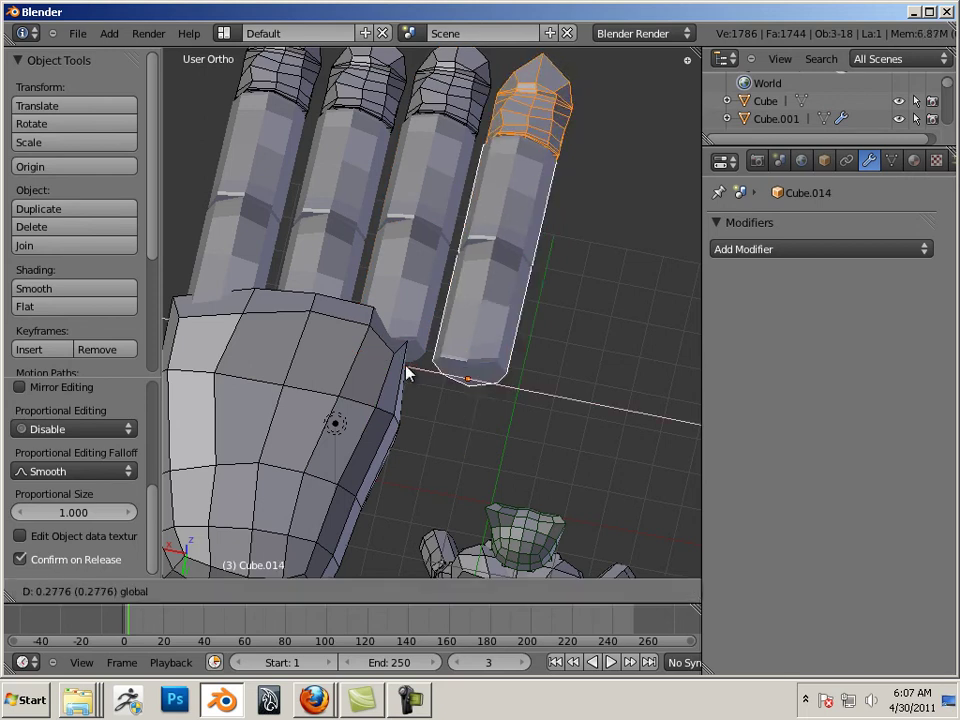
left_click(407, 375)
Select the palm and scale it up uniformly to better match the width of the four fingers
middle_click_drag(499, 426, 315, 429)
right_click(308, 298)
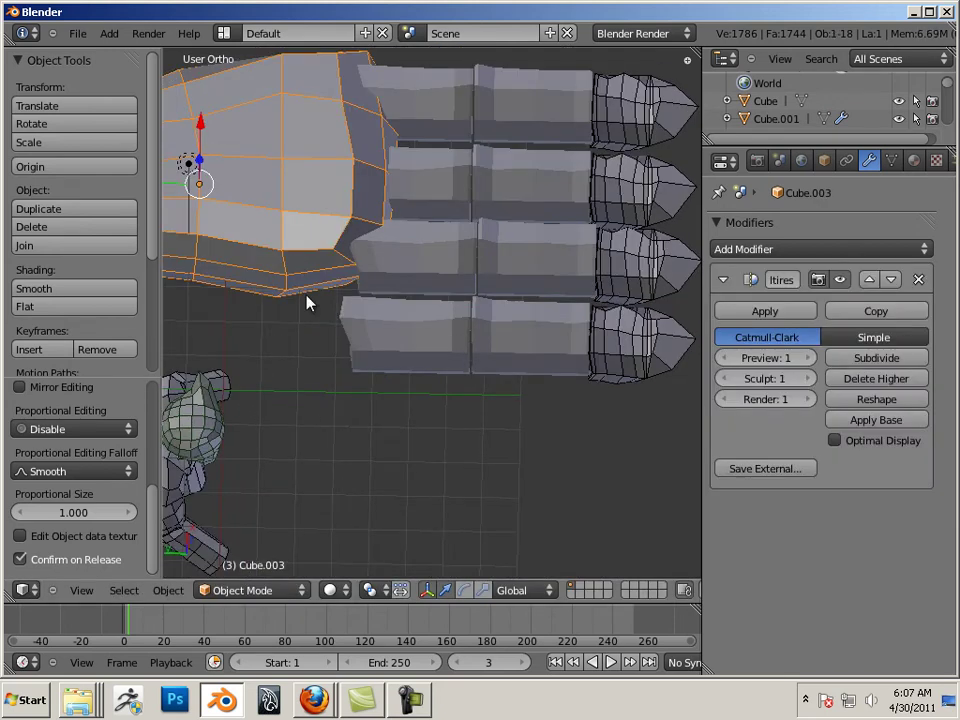
middle_click_drag(394, 279, 475, 385)
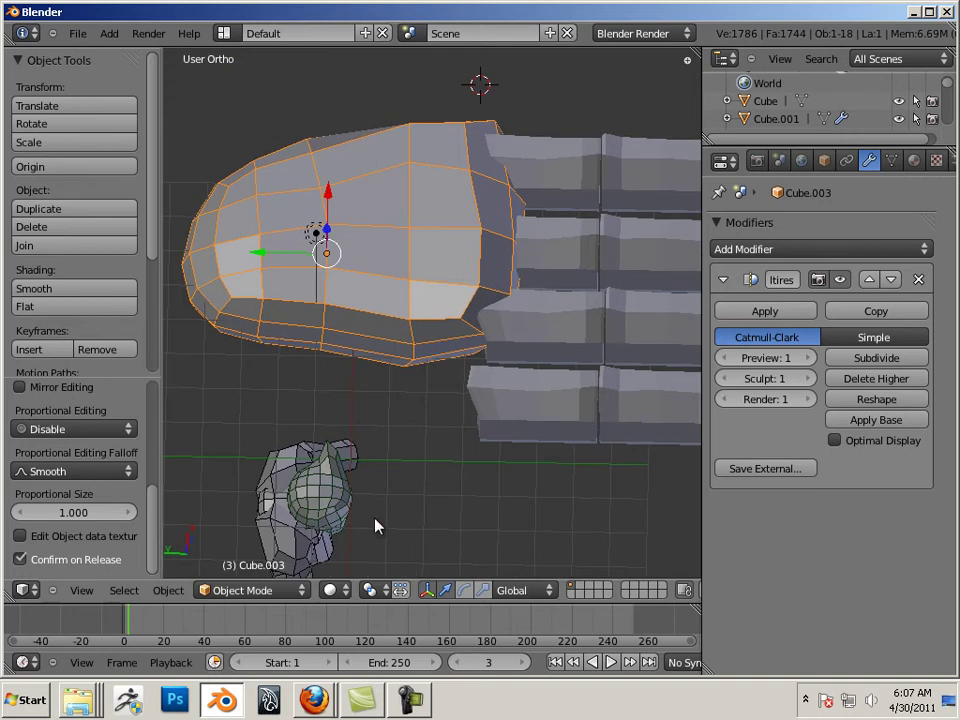
left_click(483, 590)
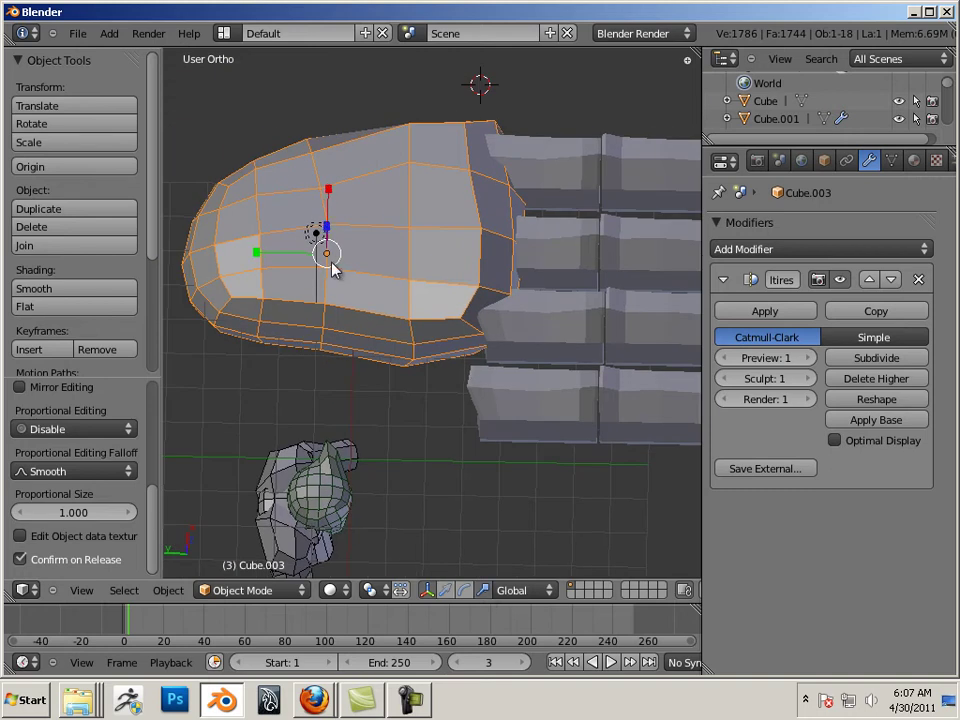
left_click_drag(332, 263, 327, 276)
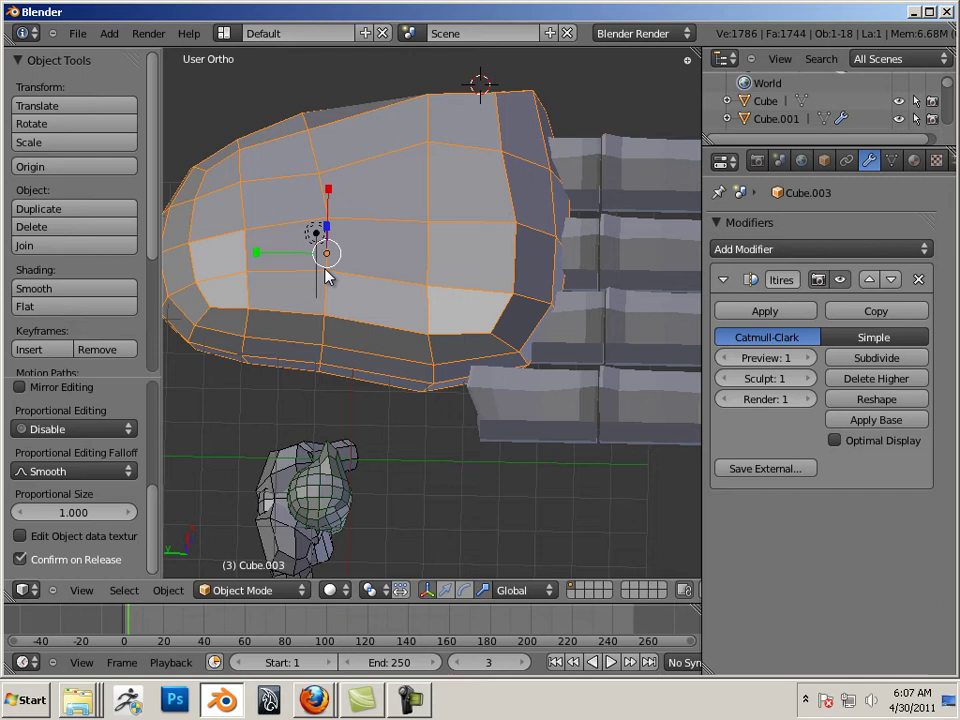
Move the palm along the X axis to line up with the four fingers, and slightly back along Y away from the fingertips
left_click(446, 591)
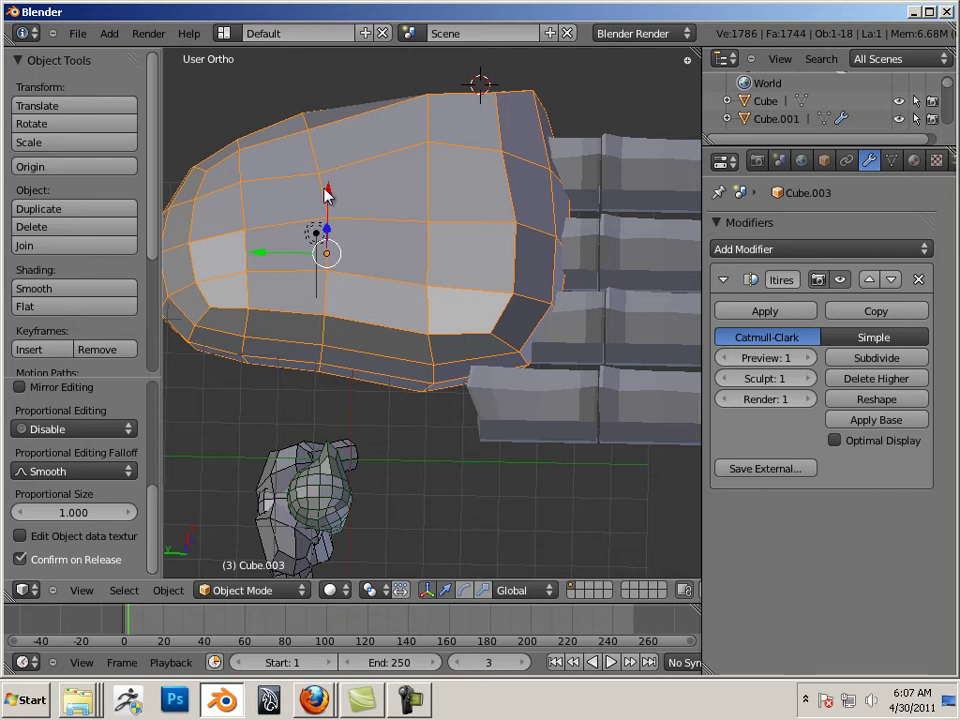
left_click_drag(328, 195, 328, 240)
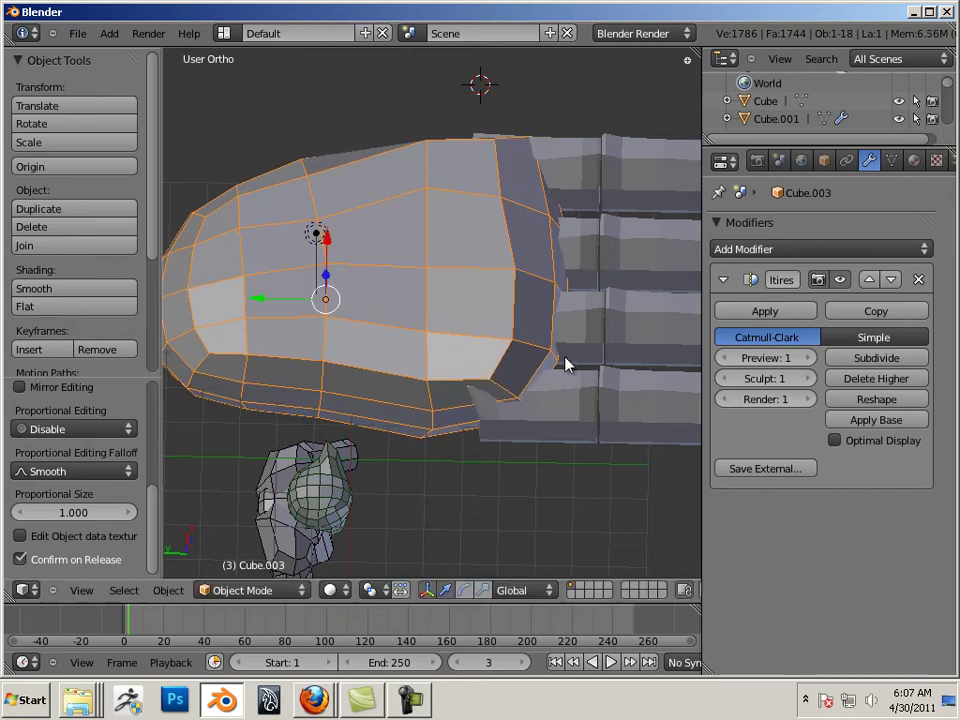
middle_click_drag(563, 530, 410, 433)
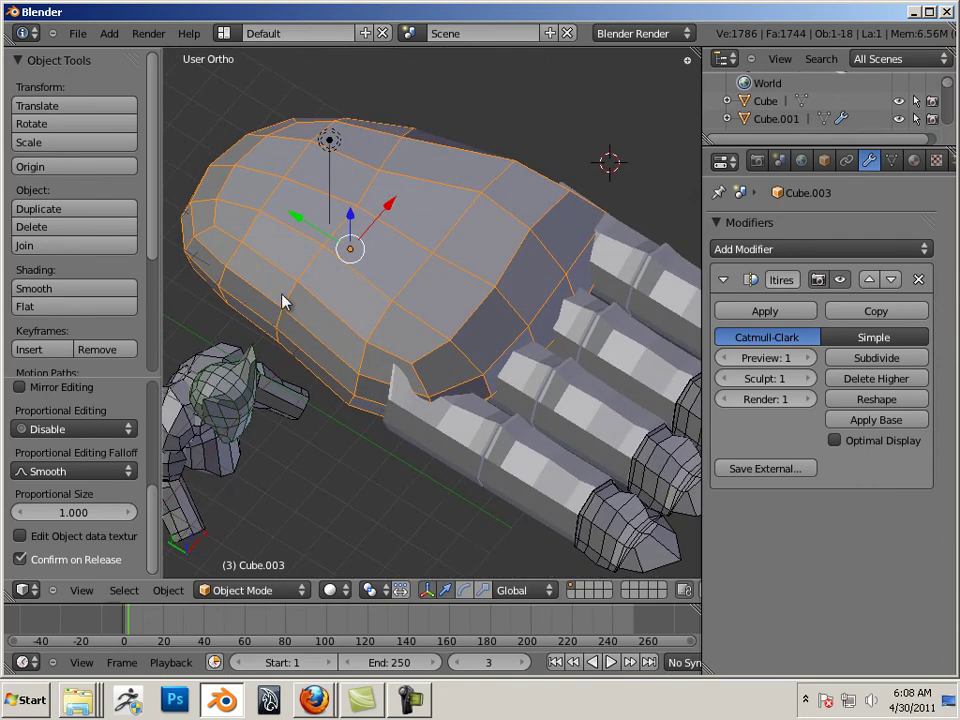
middle_click_drag(393, 368, 416, 282)
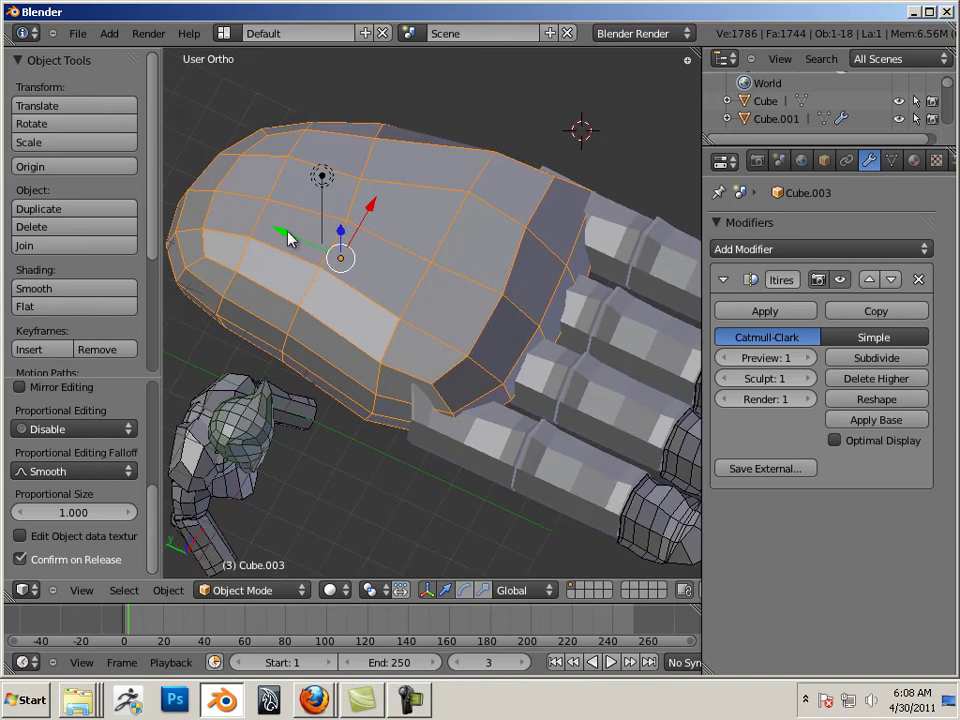
left_click_drag(288, 237, 281, 261)
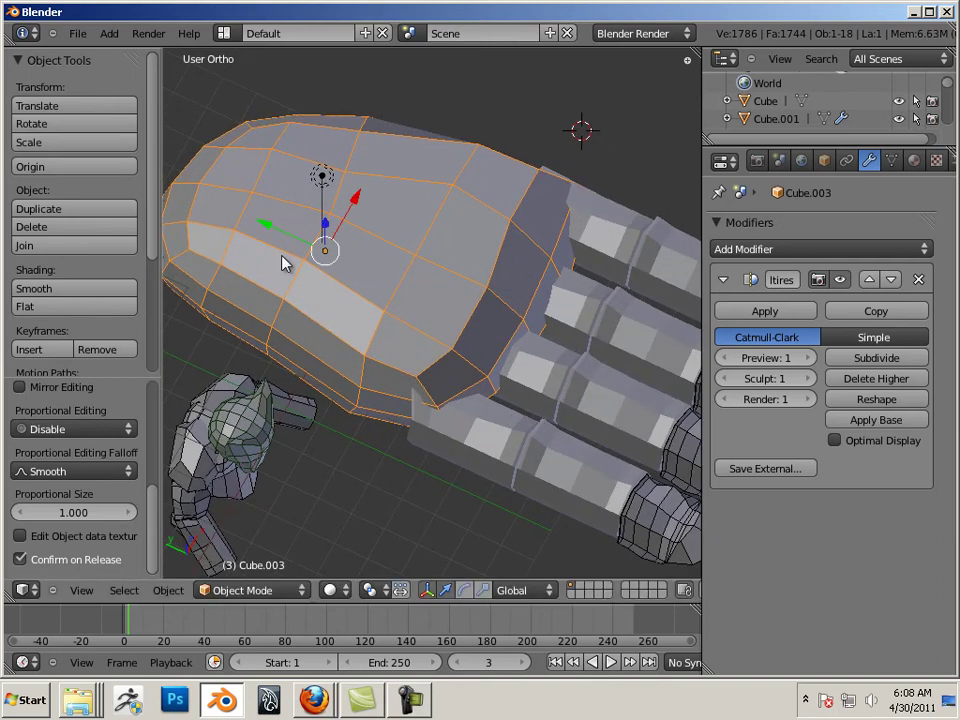
In Sculpt Mode, enlarge the Grab brush radius to 128 and pull the palm's front corners outward around the outer finger bases
middle_click_drag(281, 261, 300, 540)
left_click(252, 590)
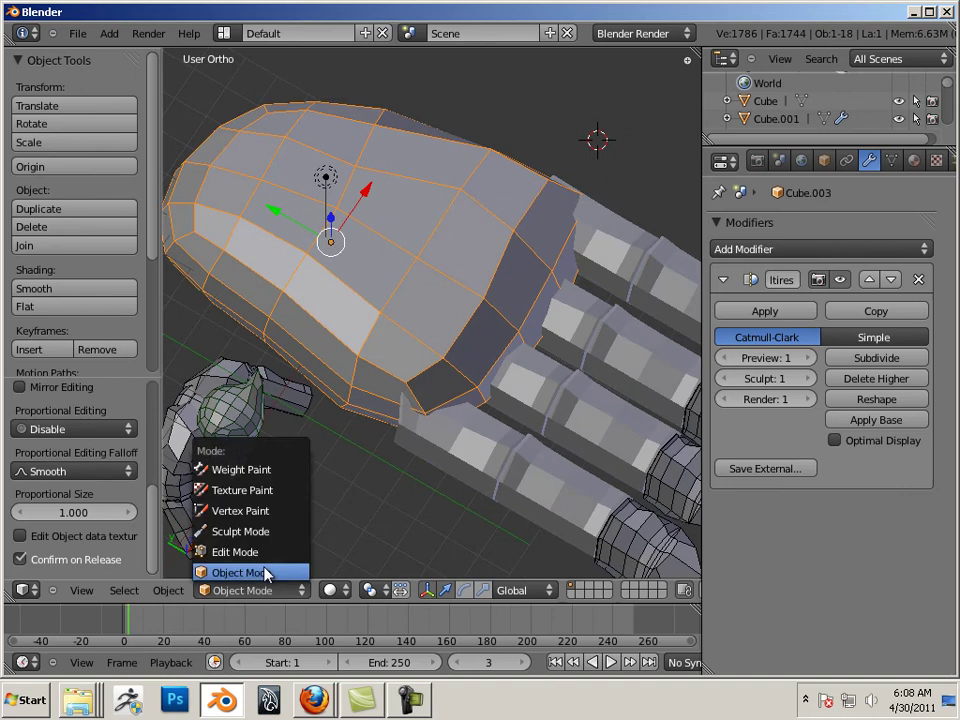
left_click(276, 536)
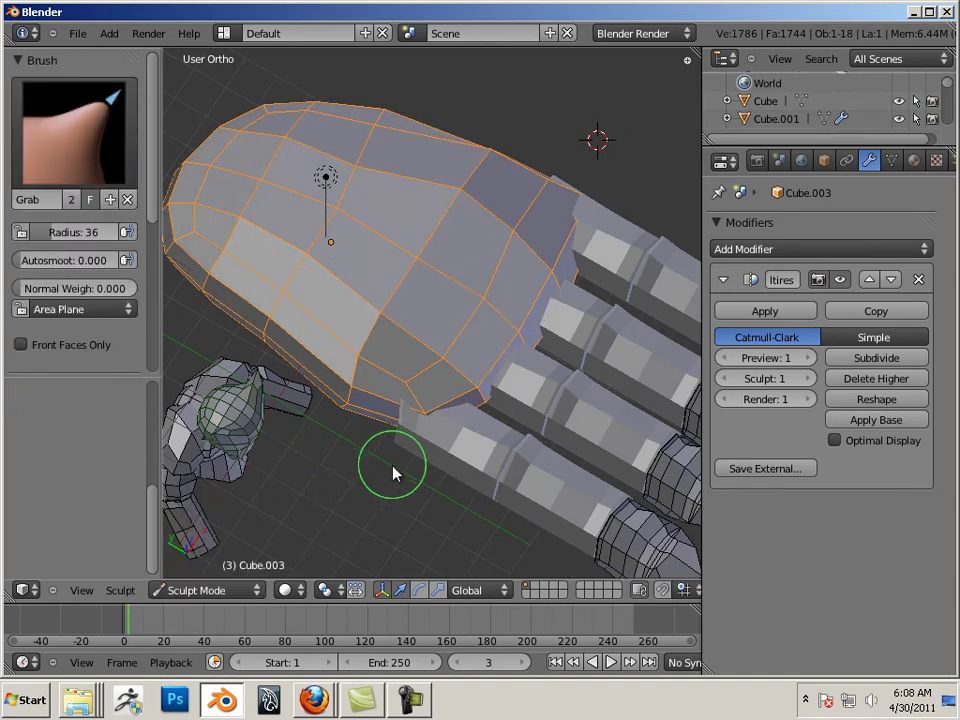
key("f")
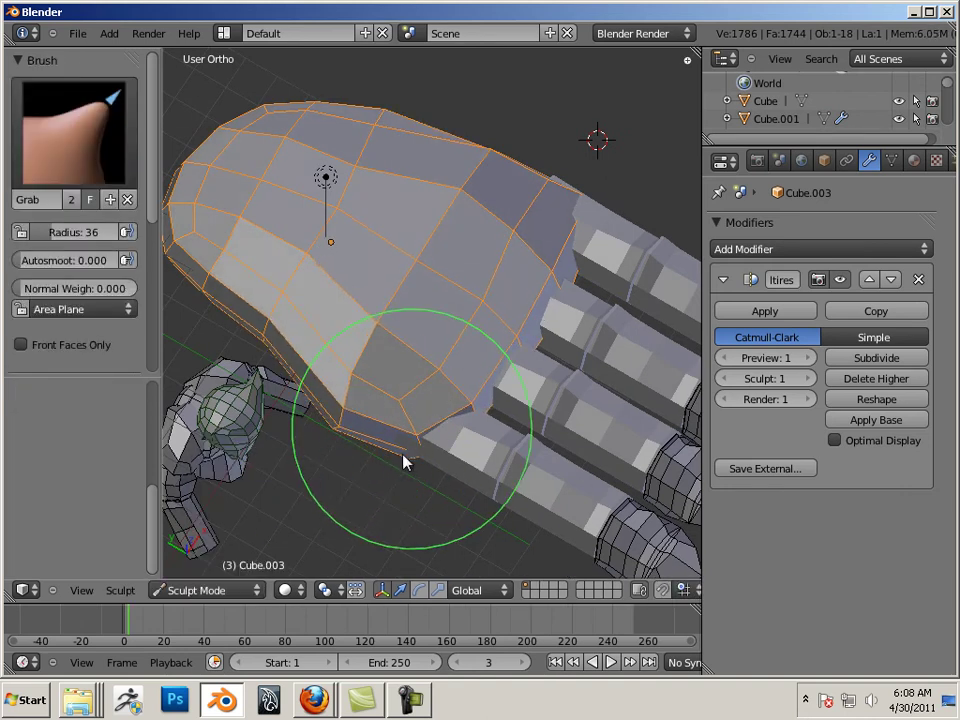
left_click(405, 462)
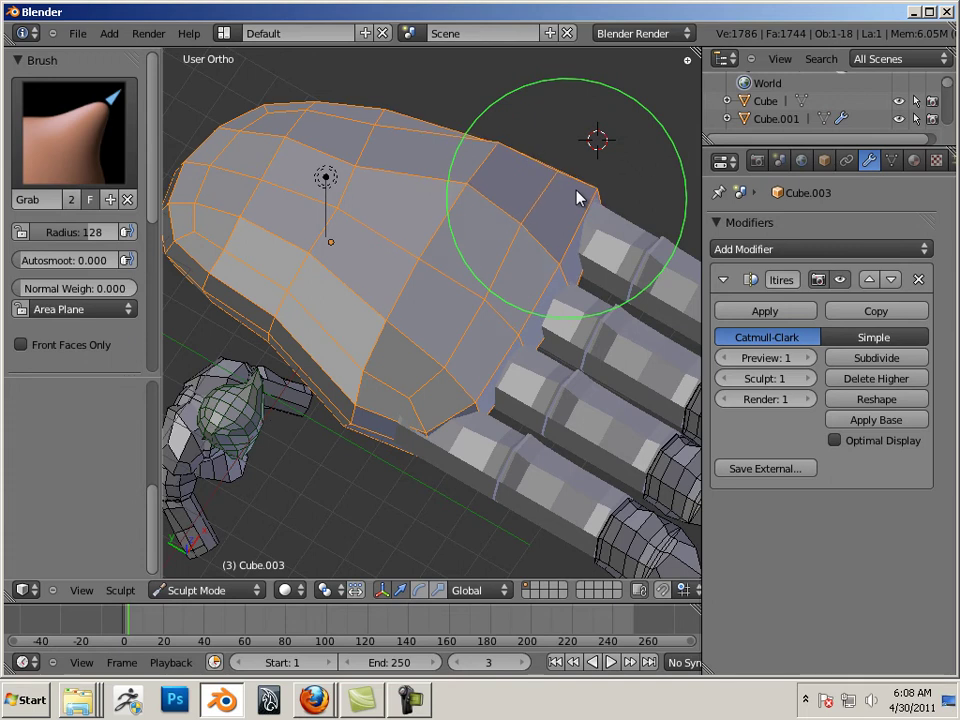
Push the palm's underside and front corner in towards the finger bases with the Grab brush, and return to Object Mode
mouse_move(401, 439)
middle_mouse_down()
mouse_move(405, 313)
mouse_move(313, 199)
mouse_move(531, 399)
mouse_move(552, 320)
mouse_move(433, 324)
middle_mouse_up()
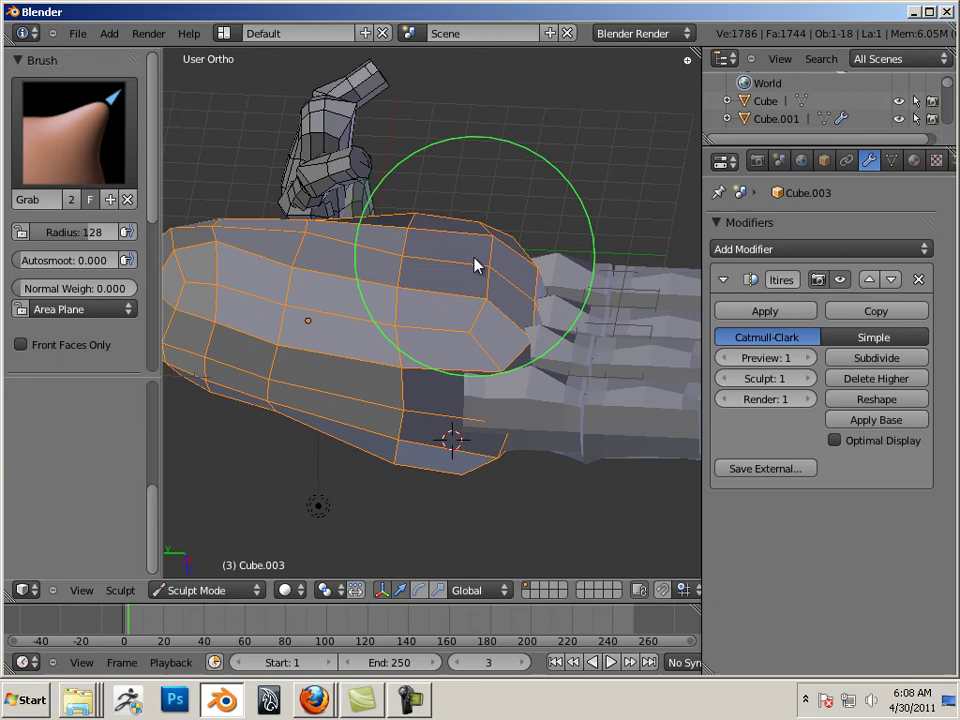
mouse_move(475, 265)
left_mouse_down()
mouse_move(525, 312)
mouse_move(525, 297)
mouse_move(486, 261)
mouse_move(482, 289)
mouse_move(521, 302)
mouse_move(485, 266)
mouse_move(483, 305)
left_mouse_up()
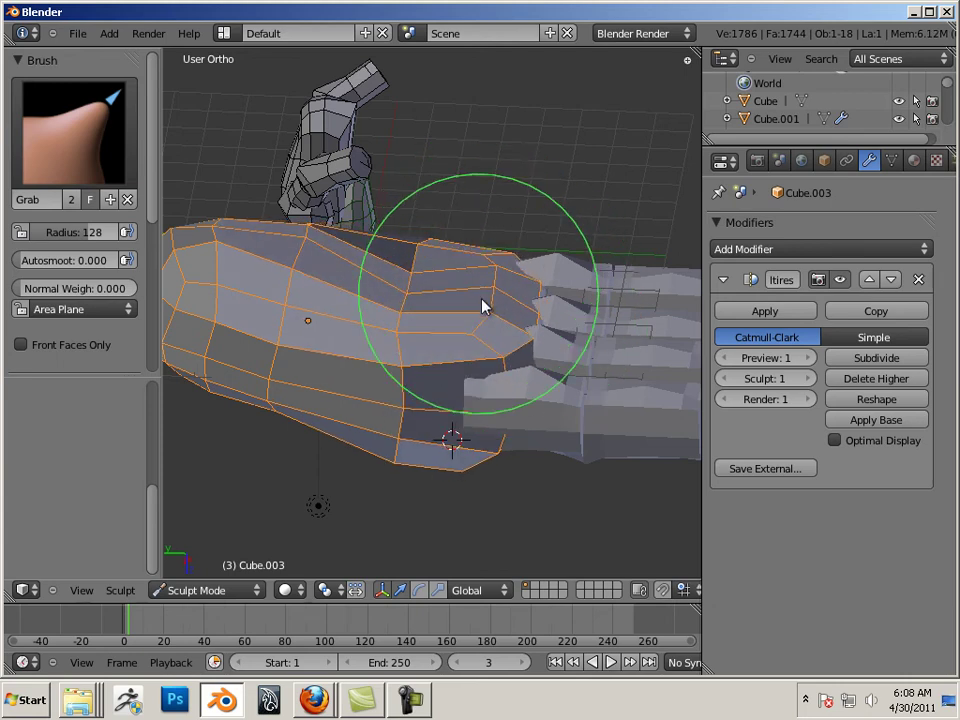
mouse_move(483, 305)
middle_mouse_down()
mouse_move(476, 371)
mouse_move(306, 401)
mouse_move(383, 392)
mouse_move(279, 343)
middle_mouse_up()
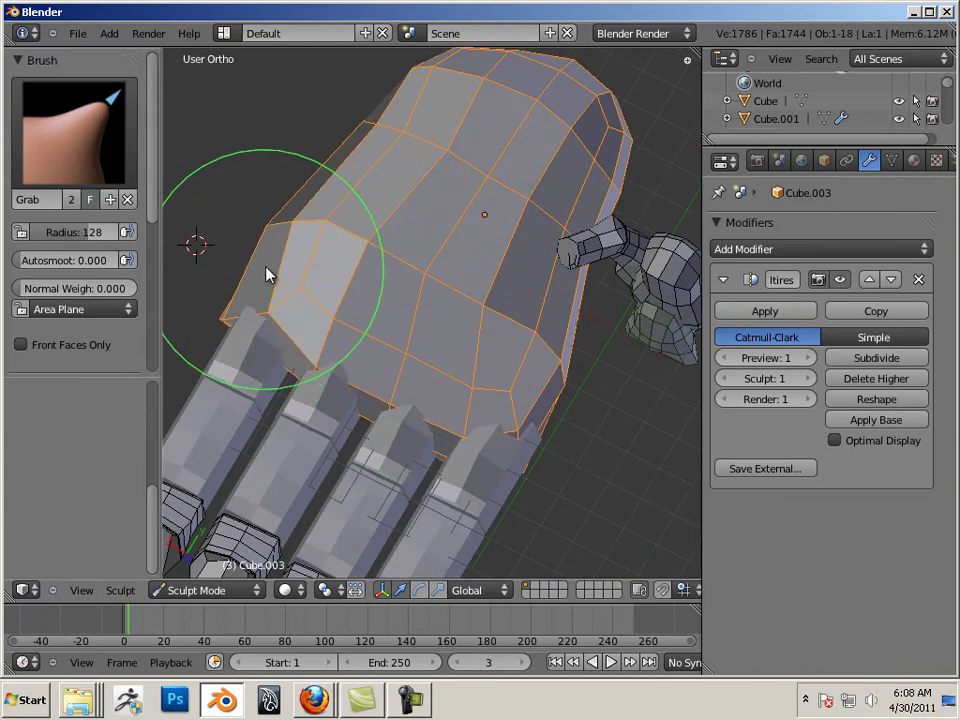
mouse_move(267, 275)
left_mouse_down()
mouse_move(281, 240)
mouse_move(324, 251)
mouse_move(289, 242)
mouse_move(272, 322)
mouse_move(251, 302)
mouse_move(264, 306)
left_mouse_up()
mouse_move(529, 384)
middle_mouse_down()
mouse_move(440, 383)
mouse_move(381, 270)
mouse_move(369, 210)
mouse_move(424, 231)
mouse_move(436, 190)
mouse_move(484, 392)
mouse_move(381, 405)
mouse_move(394, 394)
mouse_move(390, 371)
middle_mouse_up()
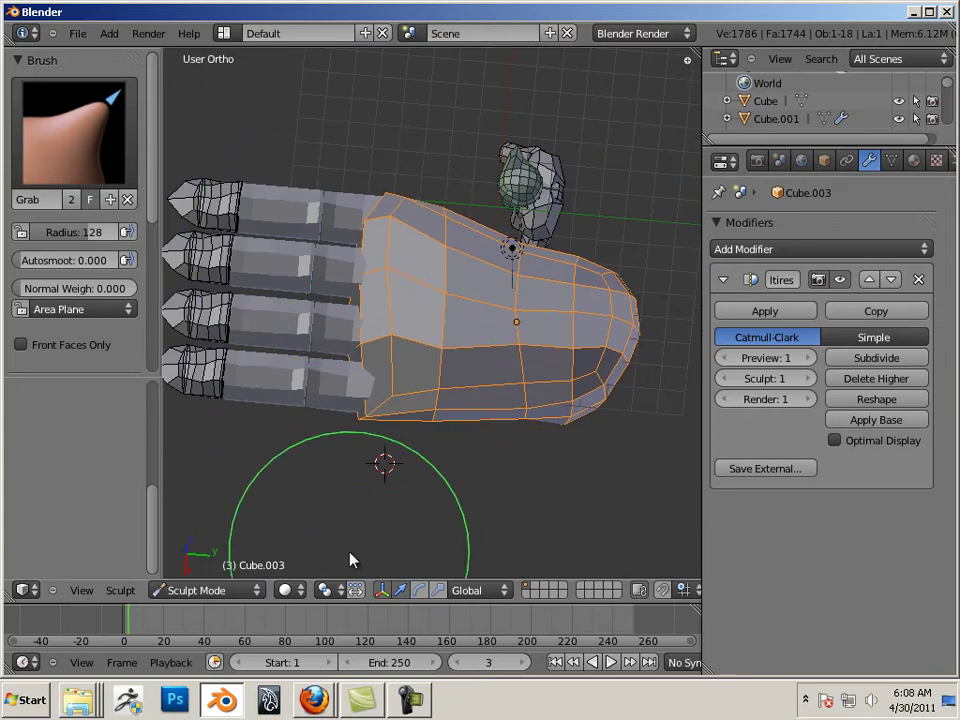
left_click(230, 590)
left_click(242, 574)
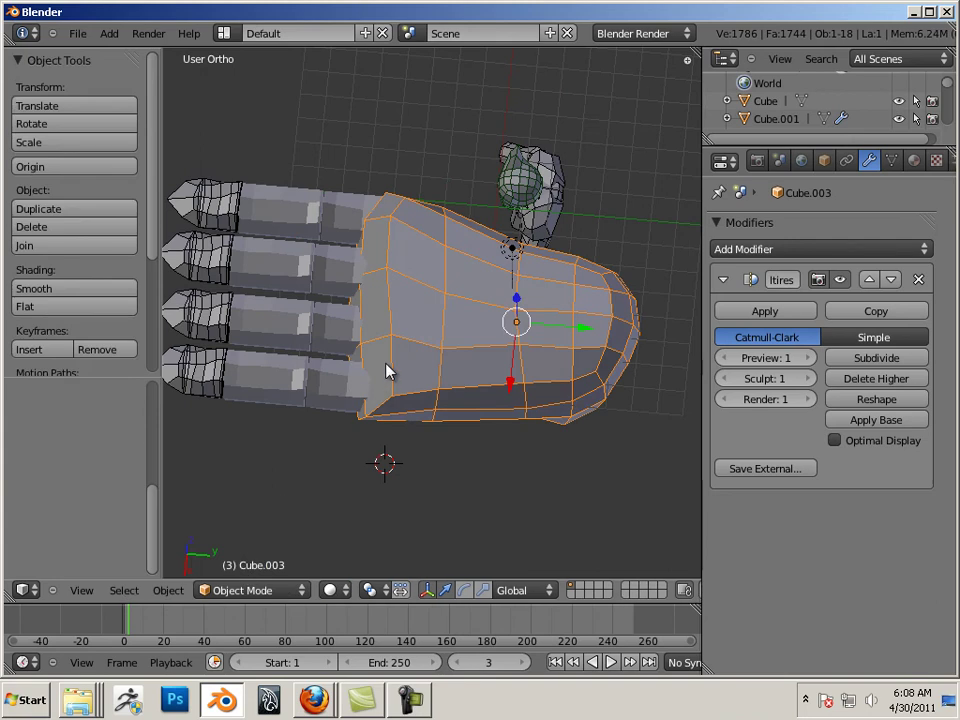
right_click(340, 393, "shift")
right_click(334, 317, "shift")
right_click(351, 219, "shift")
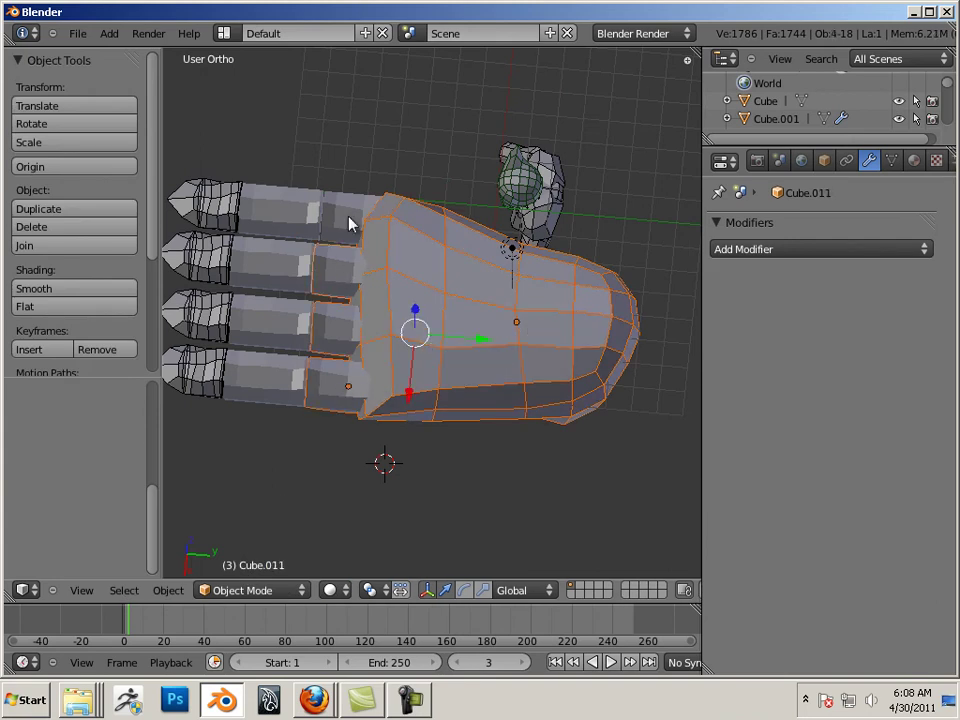
right_click(280, 212, "shift")
right_click(310, 215, "shift")
Apply the palm's Multires modifier and check the finger segments for remaining modifiers
right_click(456, 298)
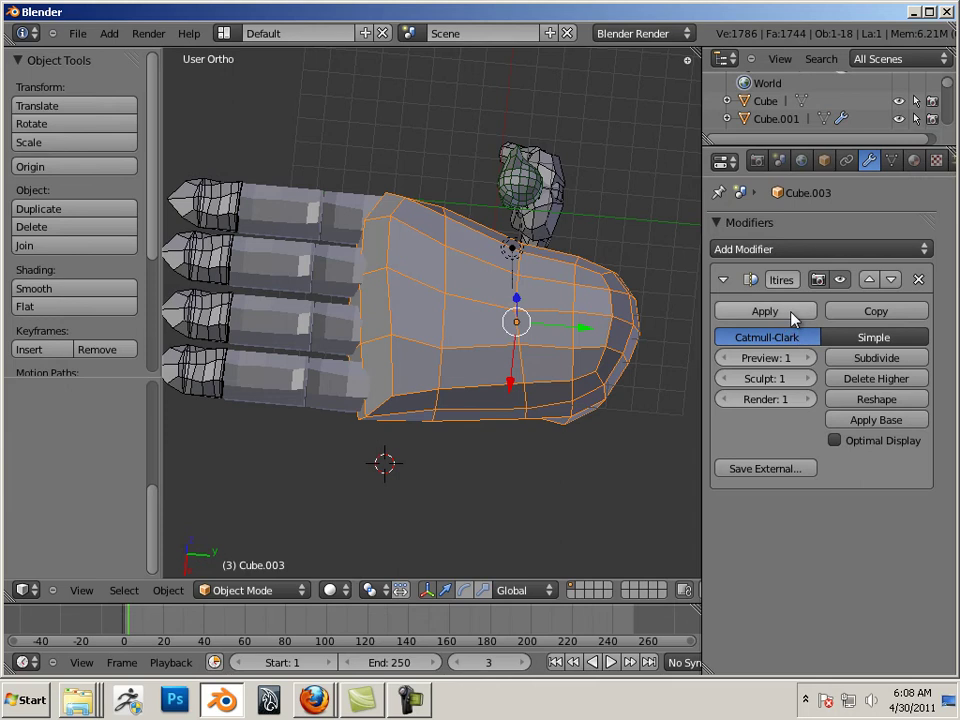
left_click(731, 313)
right_click(358, 218)
right_click(345, 328)
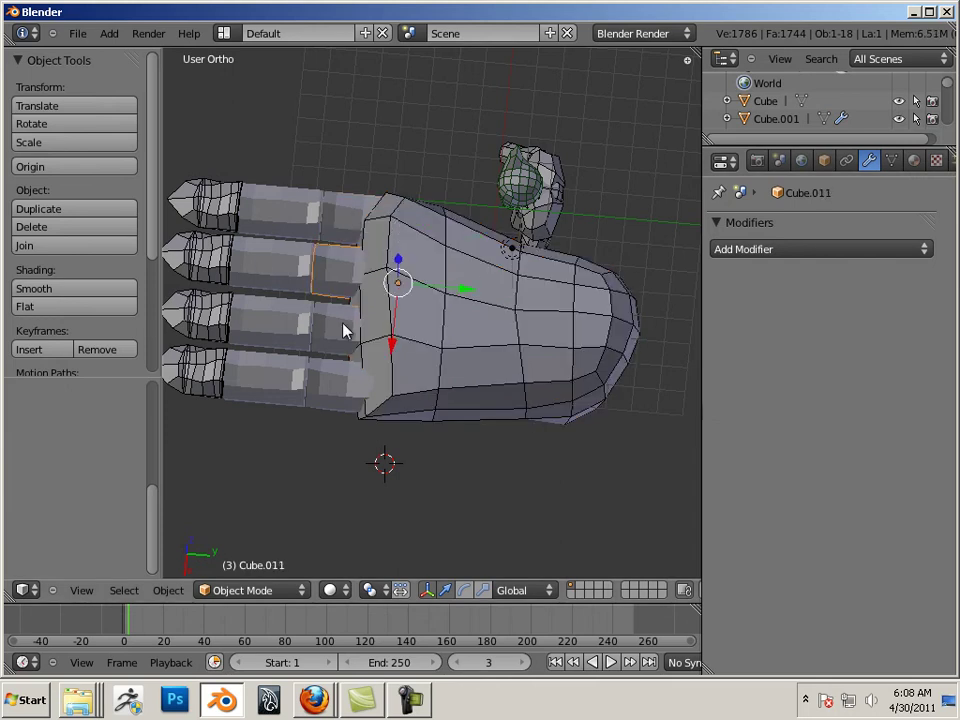
right_click(257, 264)
right_click(258, 205)
right_click(229, 214)
right_click_drag(215, 372, 251, 381)
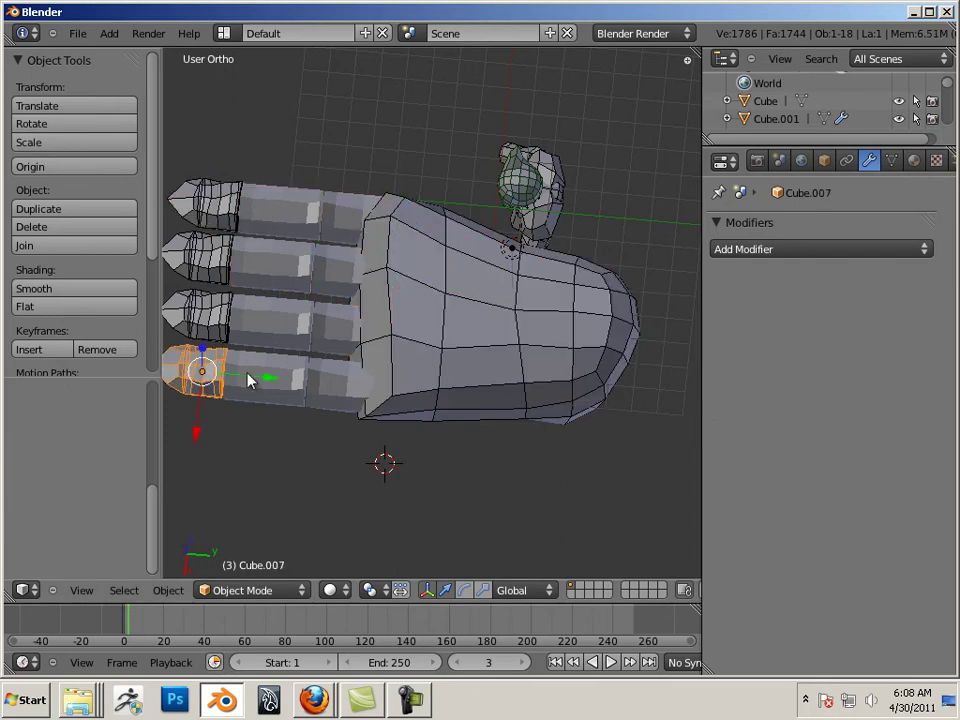
scroll(352, 388, "down", 3)
middle_click_drag(352, 388, 407, 411)
key("b")
left_click_drag(420, 416, 304, 281)
scroll(388, 373, "up", 5)
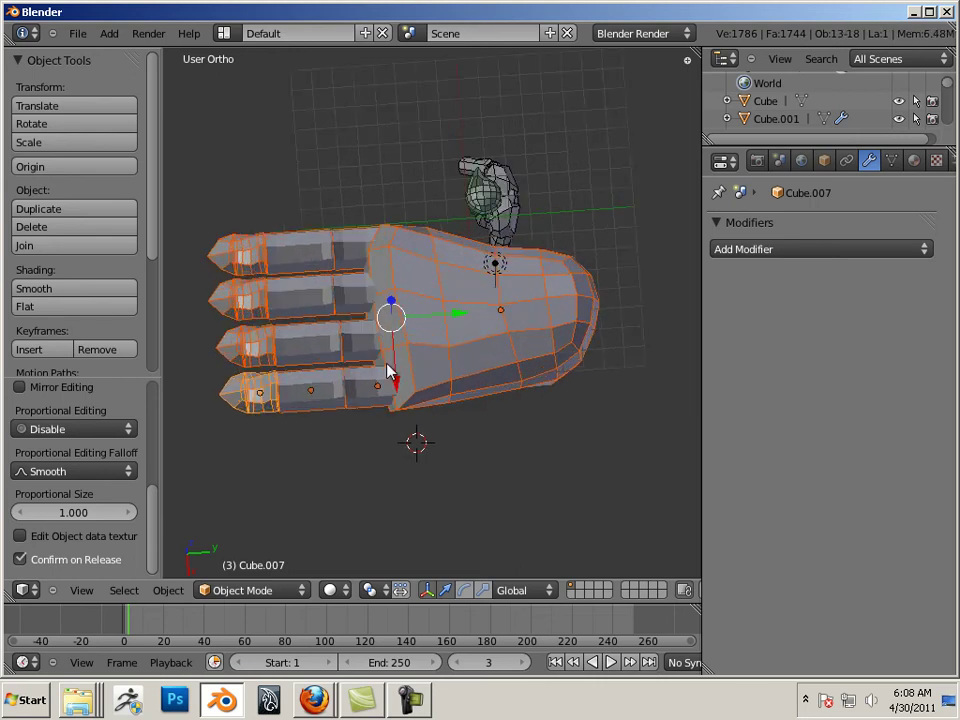
Lengthen the second finger by scaling its three segments along the Y axis
right_click(395, 360)
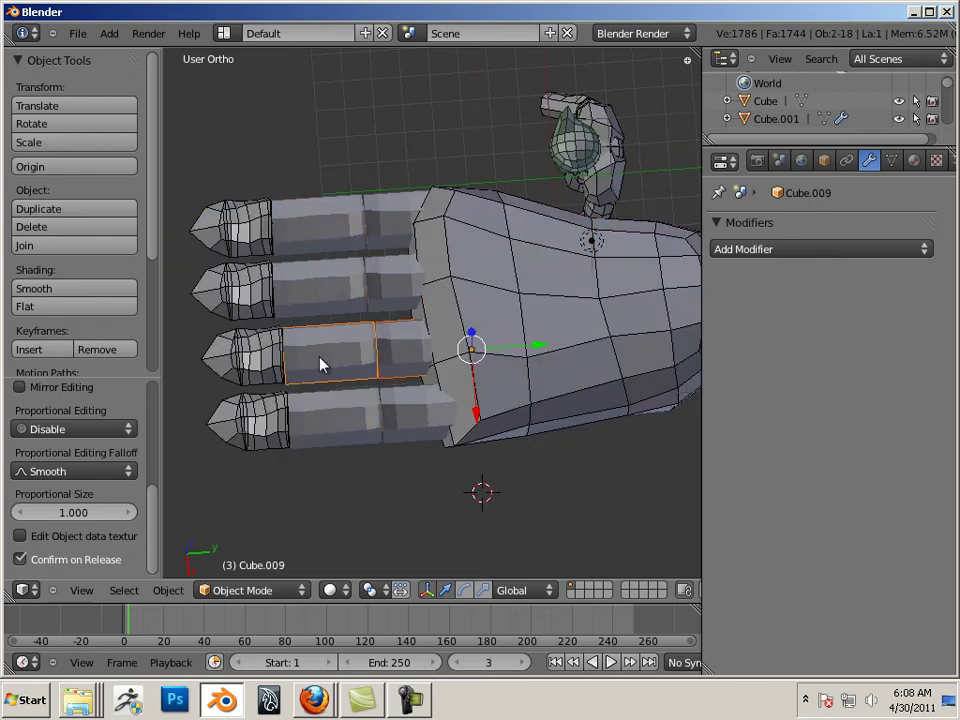
right_click(255, 370, "shift")
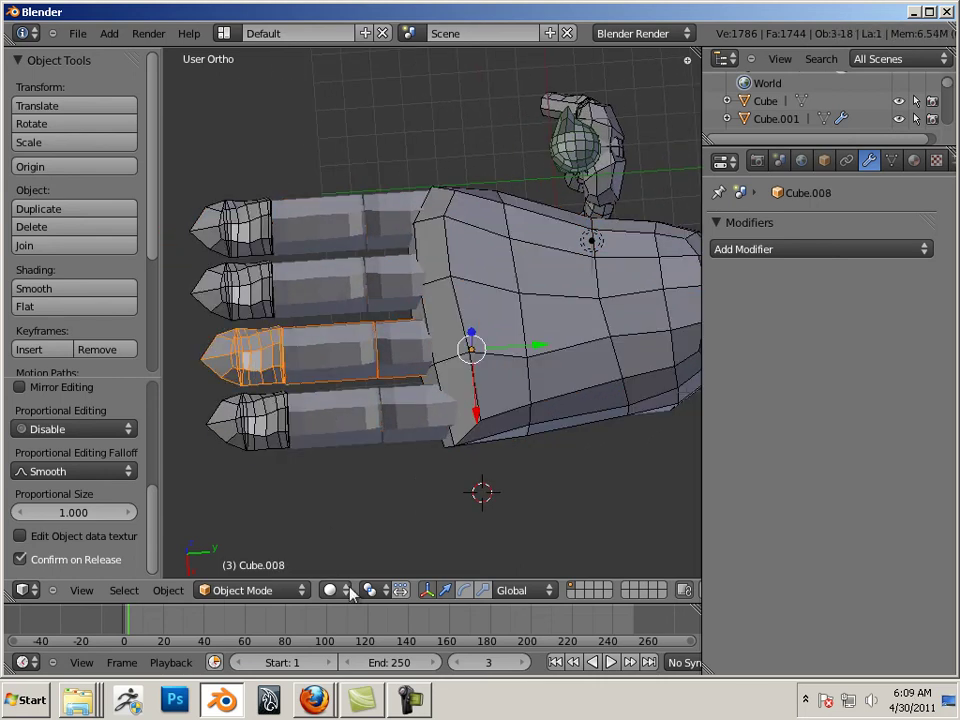
left_click(485, 590)
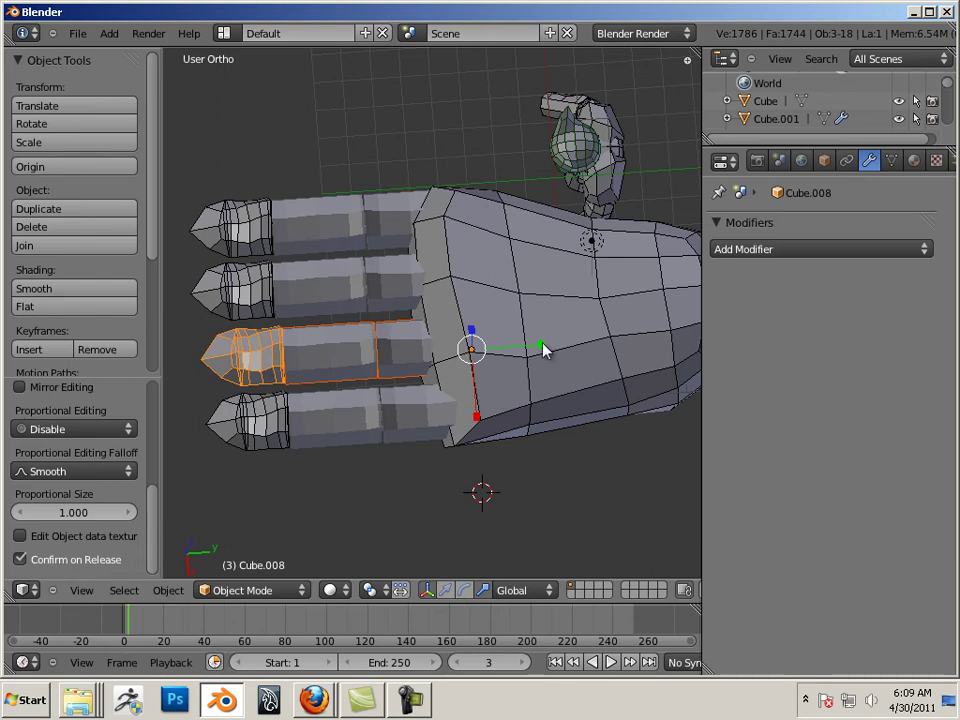
left_click_drag(541, 346, 551, 345)
Stretch the third finger's three segments along the Y axis to nearly the length of the second finger
right_click(390, 293)
right_click(327, 291, "shift")
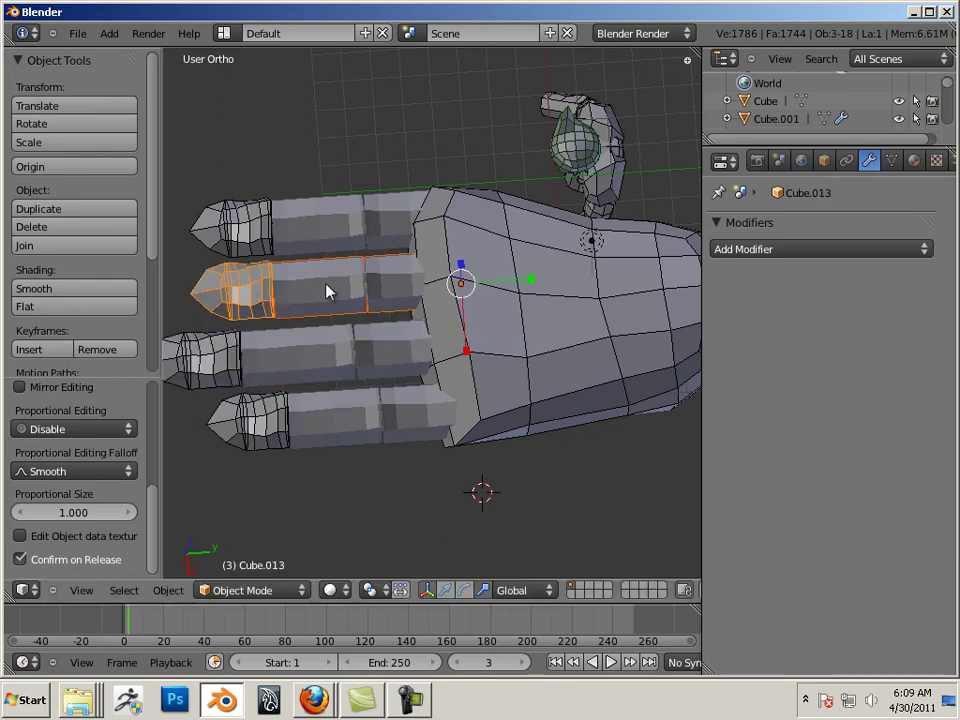
left_click_drag(535, 284, 546, 285)
Try to lengthen the first finger by scaling its three segments along the Y axis
left_click(364, 420)
left_click(285, 428, "shift")
left_click(245, 425, "shift")
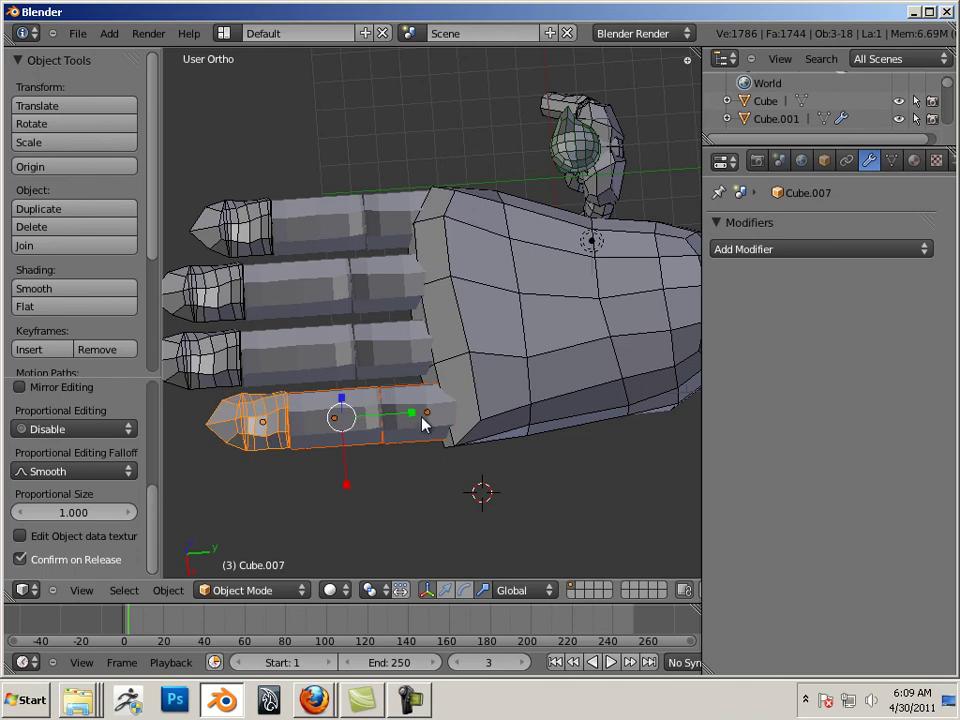
key("s")
key("Escape")
middle_click_drag(418, 411, 366, 376)
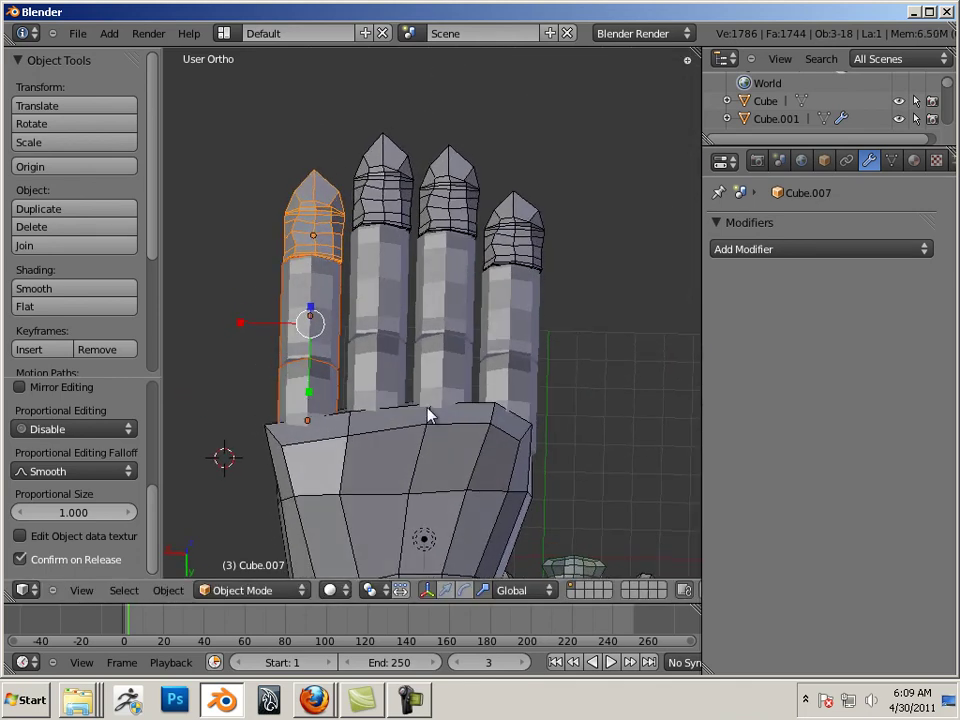
middle_click_drag(428, 415, 288, 381)
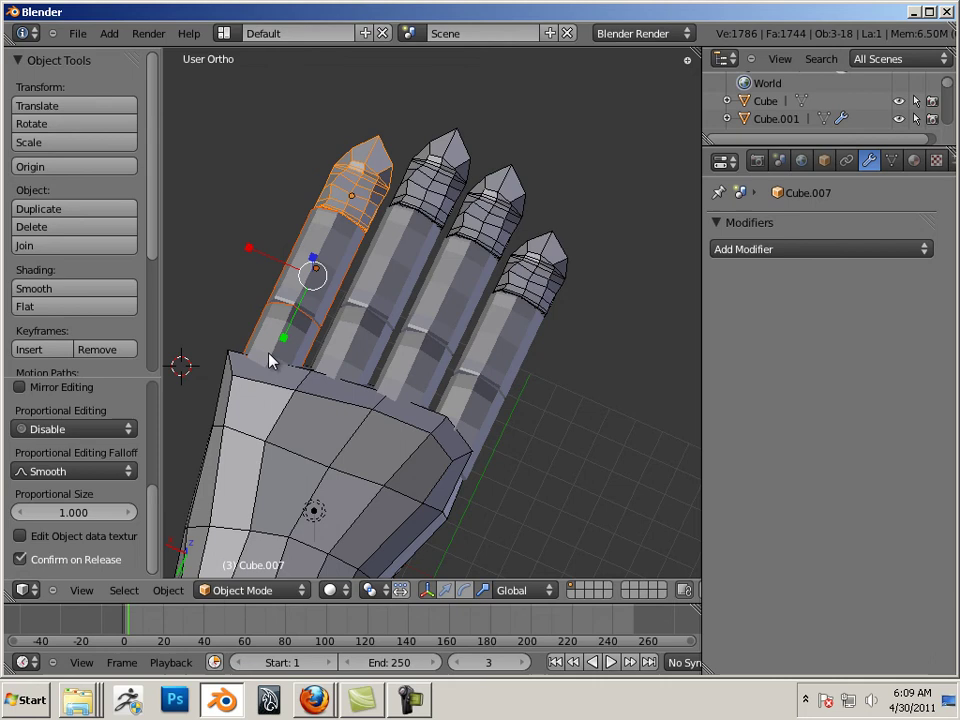
middle_click_drag(230, 275, 300, 340)
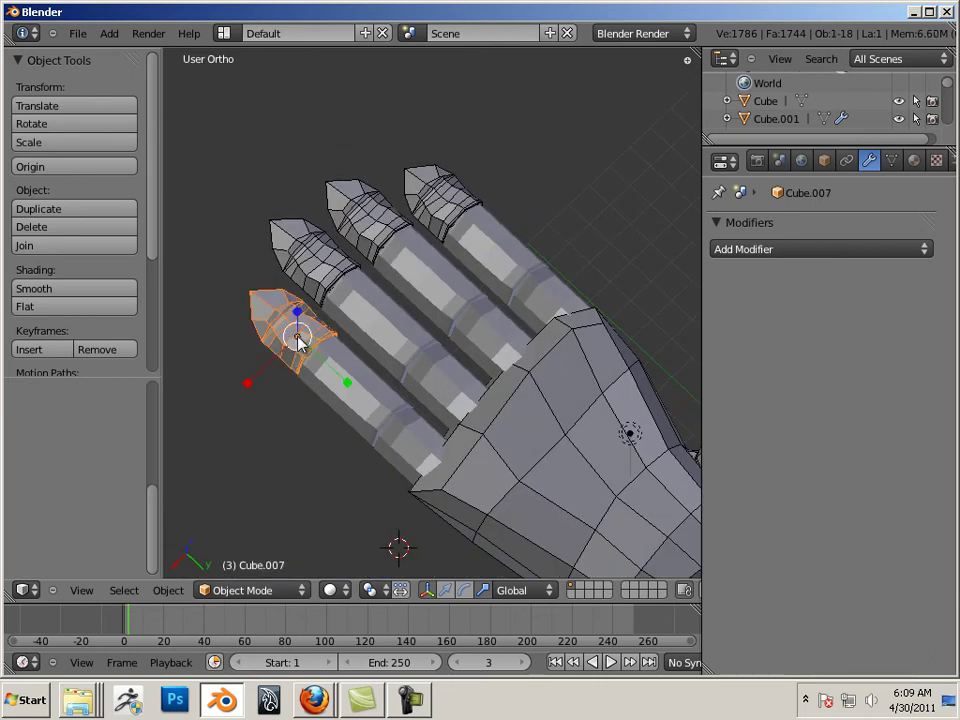
Undo the last stretch of the first finger's three segments
right_click(336, 395, "shift")
right_click(400, 440, "shift")
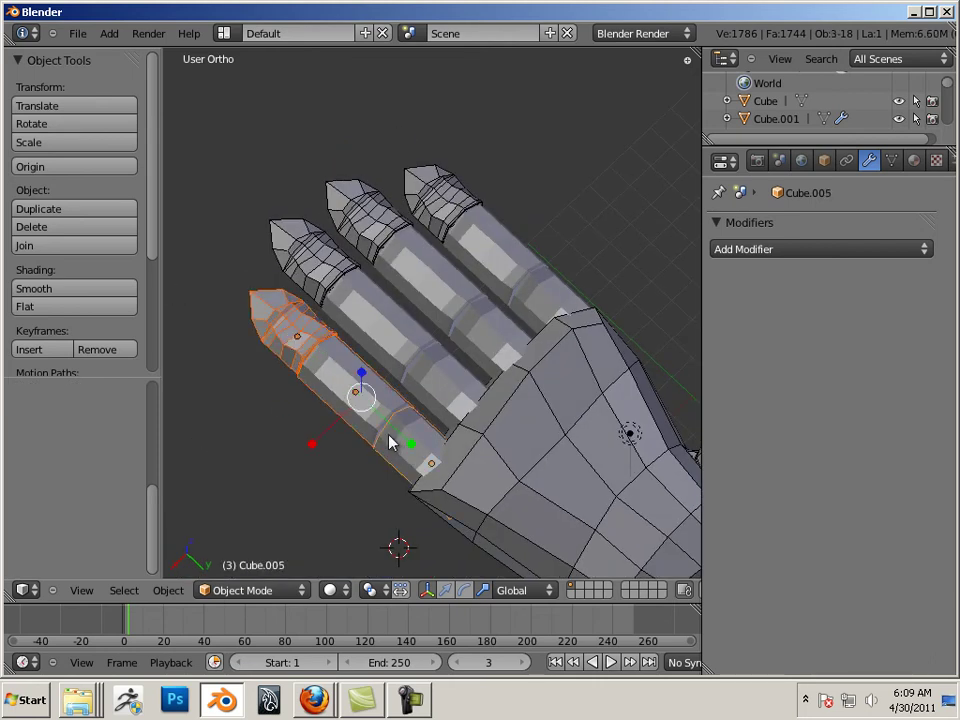
key("ctrl+z")
key("ctrl+z")
key("ctrl+shift+z")
key("ctrl+shift+z")
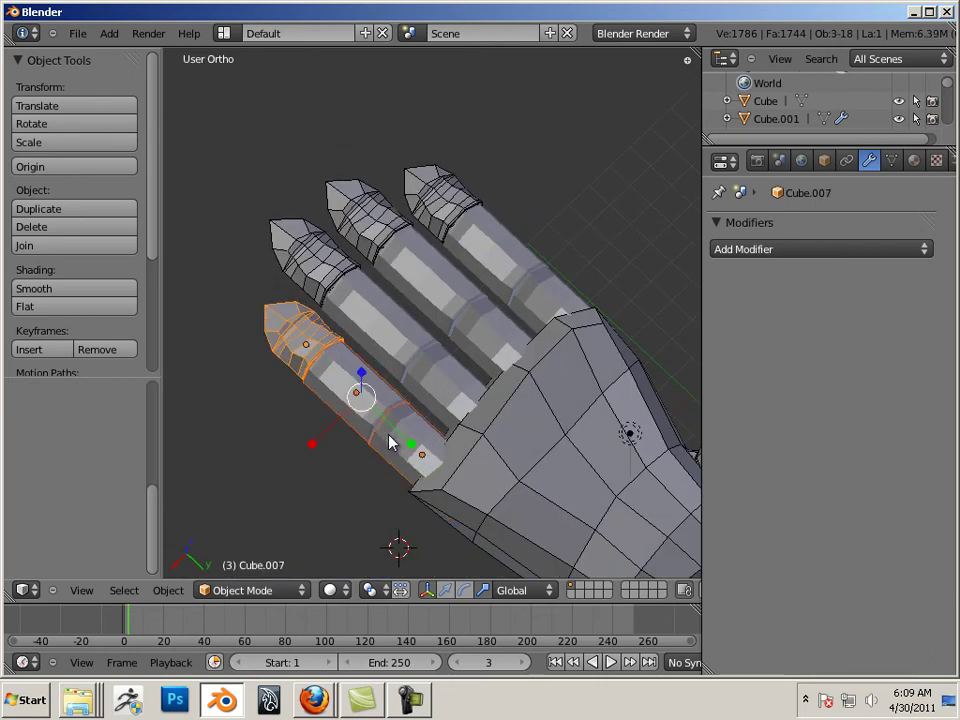
Lengthen the fourth finger by scaling its three segments along the Y axis by about 1.12
middle_click_drag(483, 338, 410, 277)
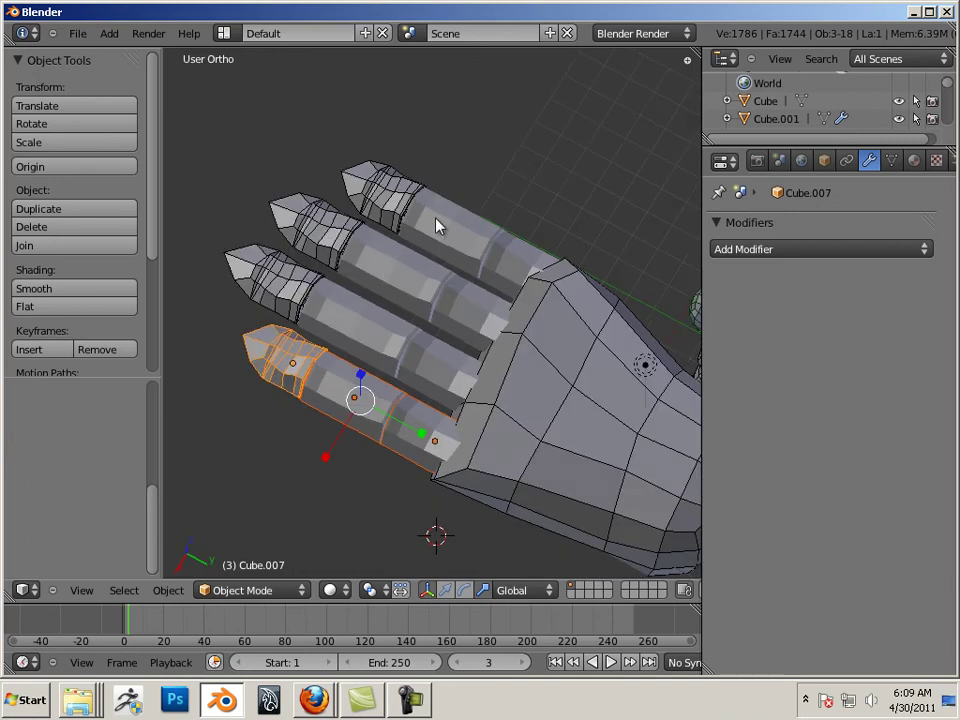
right_click(508, 258)
right_click(386, 208)
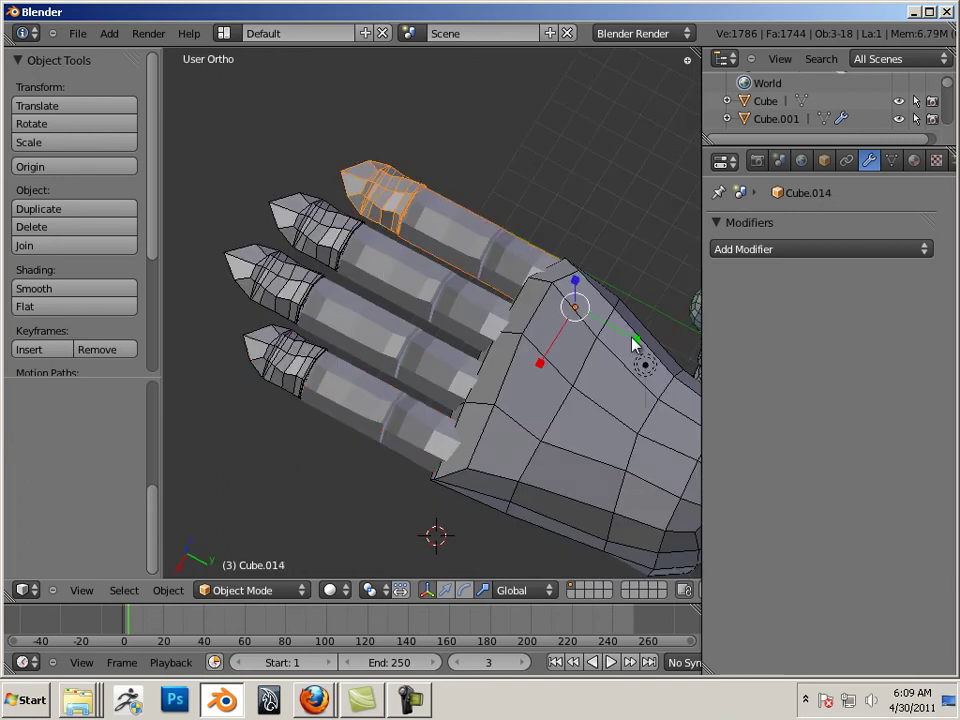
key("s")
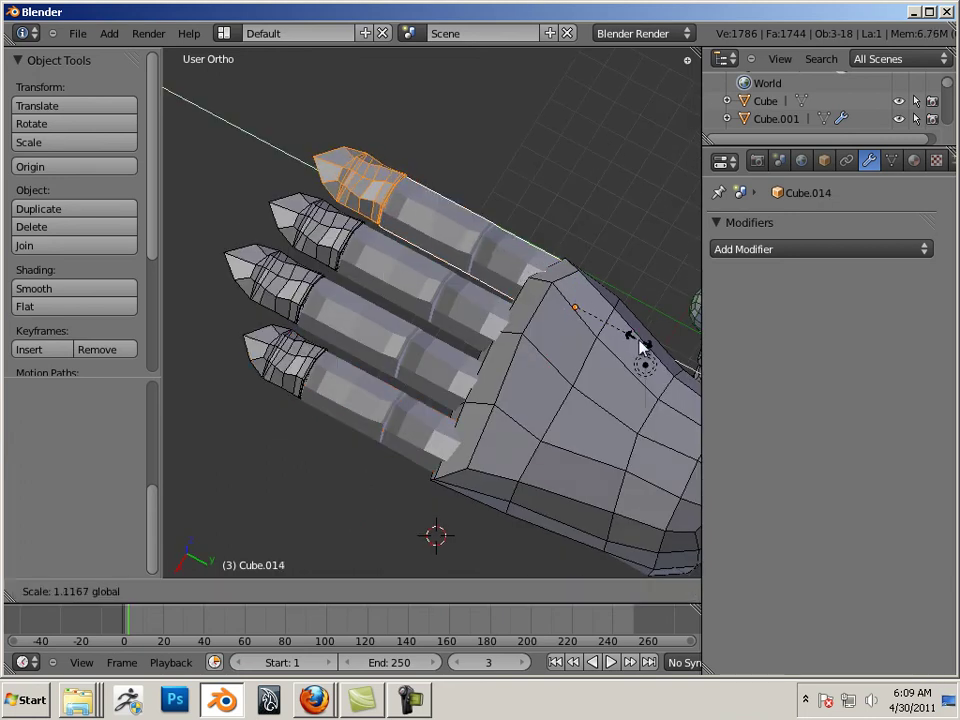
left_click(638, 340)
Stretch the third finger's three segments along the Y axis by about 1.135, making it the longest finger
right_click(386, 274)
right_click(330, 240)
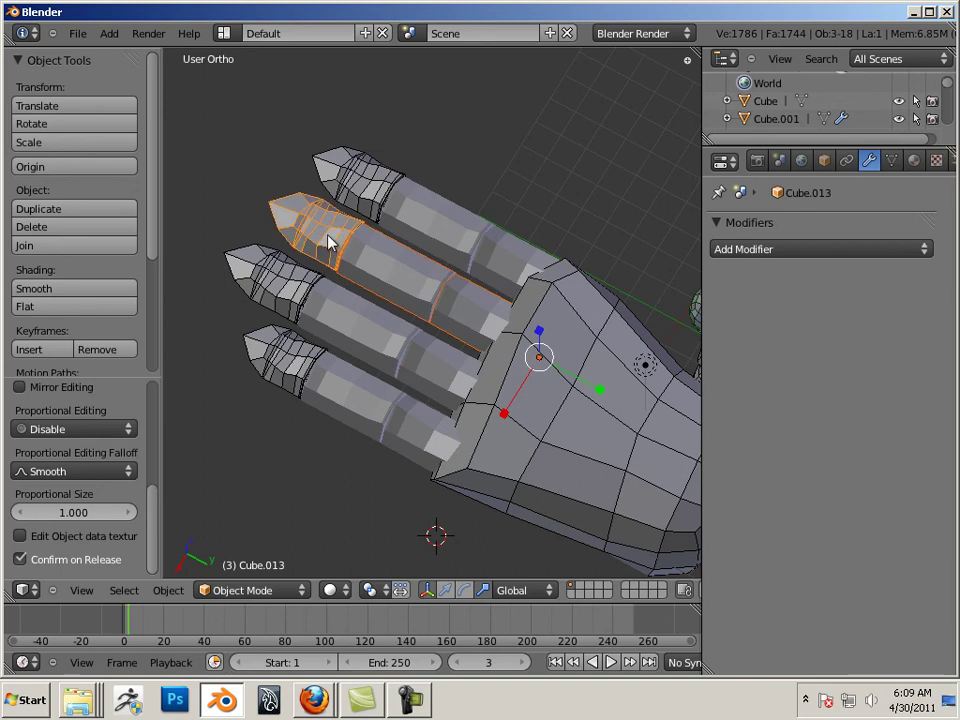
key("s")
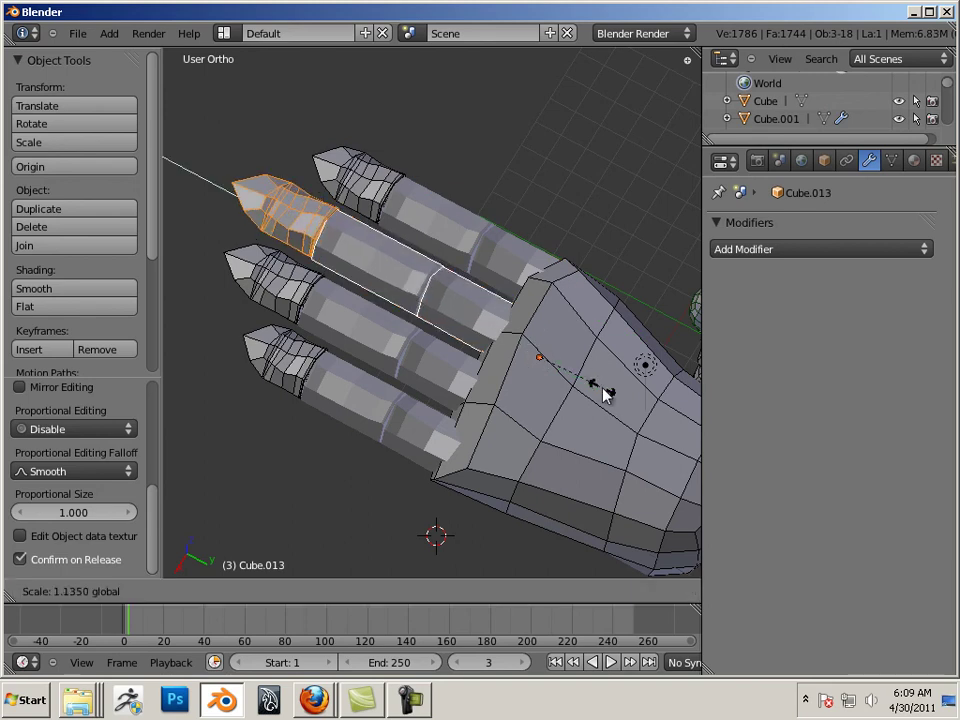
left_click(604, 395)
scroll(482, 354, "down", 5)
key("s")
key("Escape")
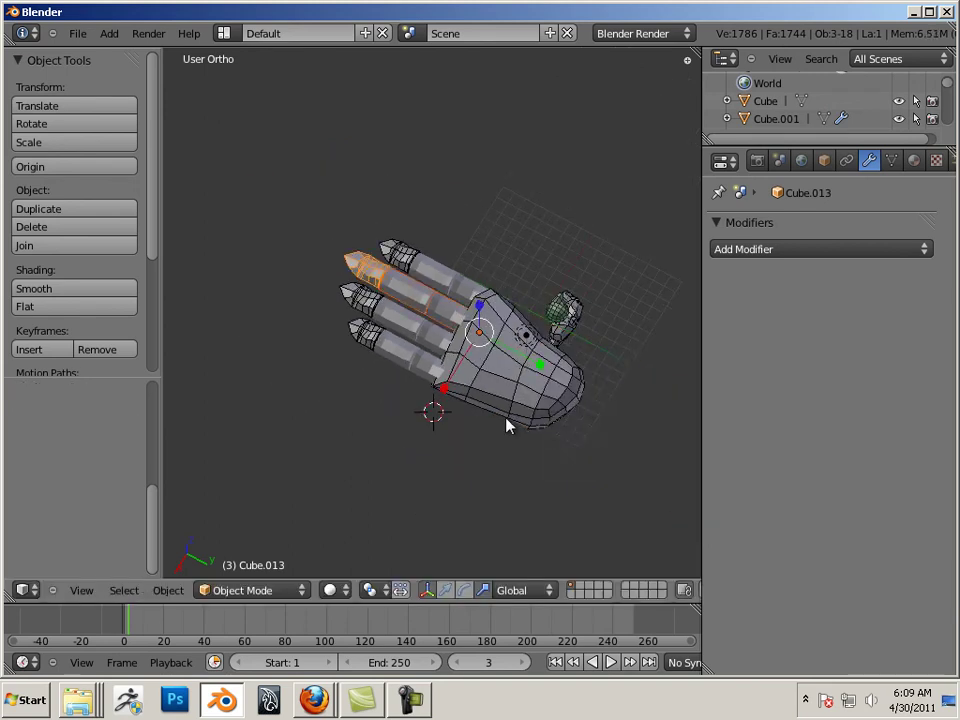
Select the palm with all four fingers and move the whole hand along the X axis, farther from the character's body
scroll(507, 426, "up", 3)
middle_click_drag(507, 426, 538, 365)
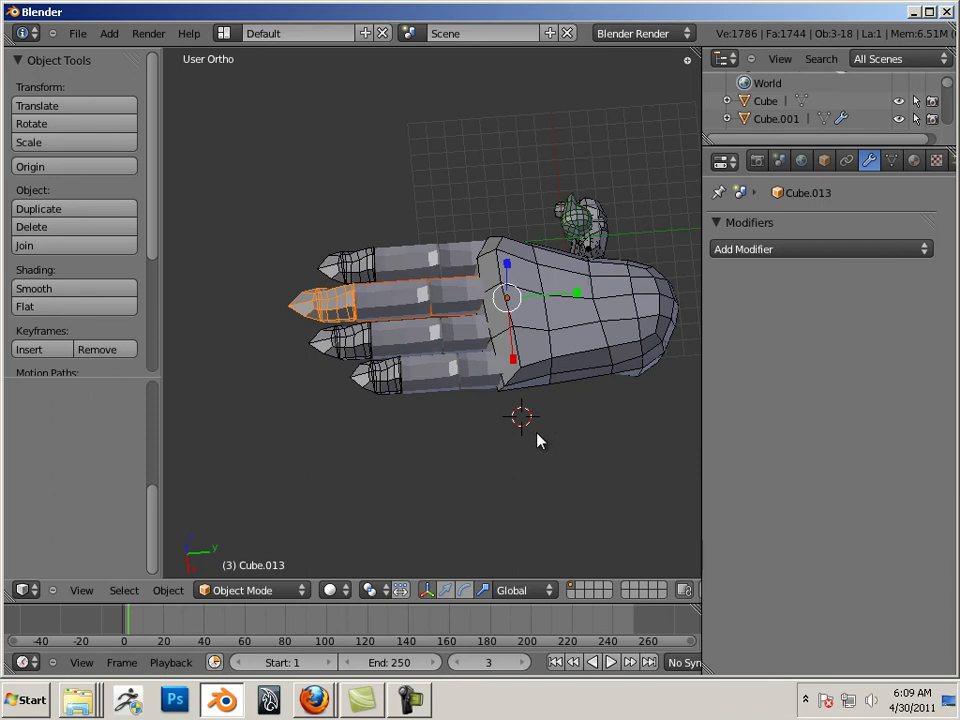
middle_click_drag(537, 440, 495, 292)
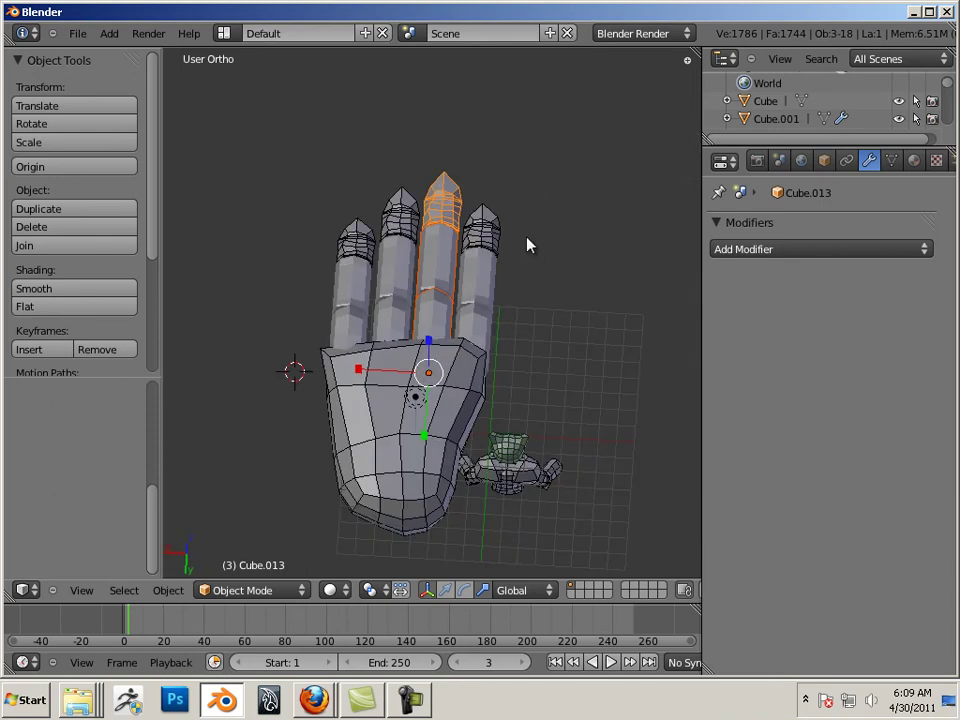
key("b")
left_click_drag(514, 214, 325, 372)
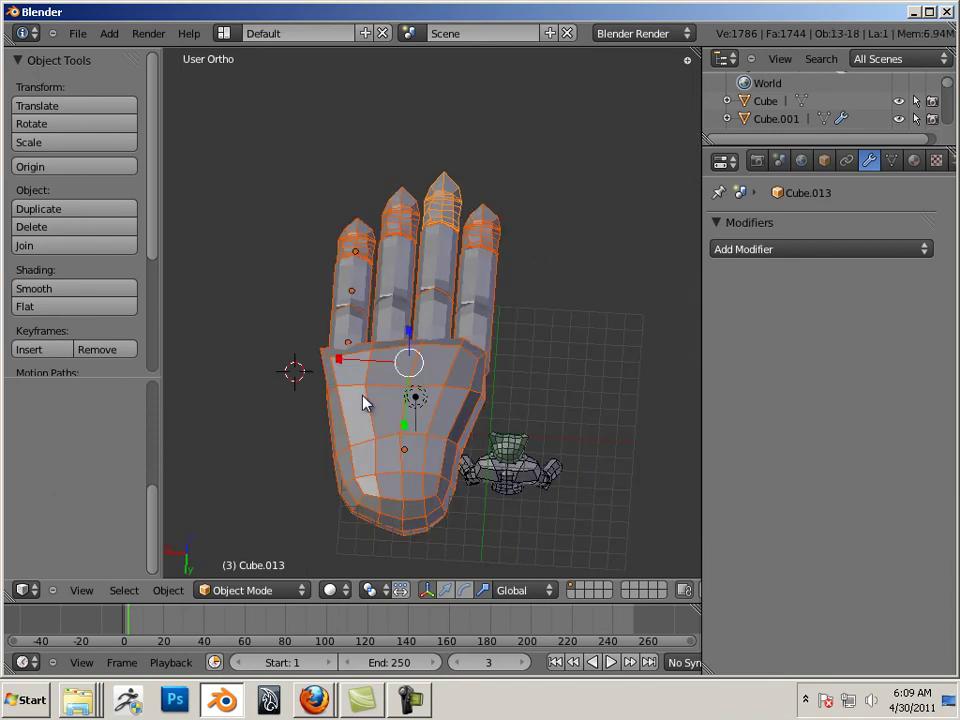
left_click_drag(340, 359, 222, 347)
Duplicate the whole hand and move the copy along the X axis to the opposite side of the character
middle_click_drag(222, 347, 341, 317, "shift")
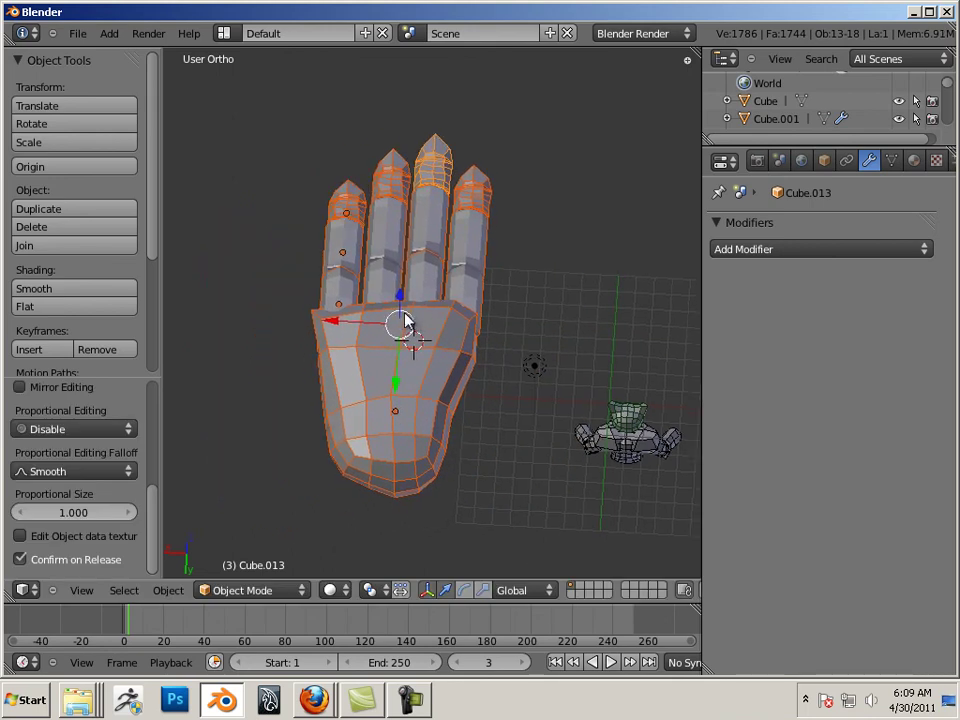
key("shift+d")
right_click(405, 321)
left_click_drag(346, 321, 557, 343)
middle_click_drag(557, 343, 308, 270, "shift")
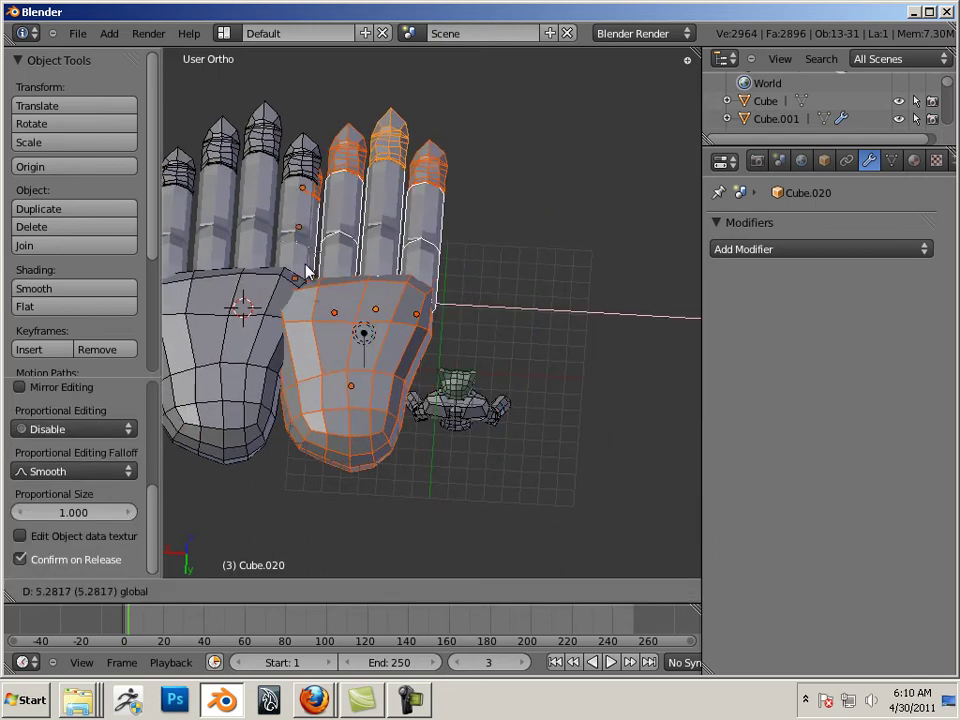
left_click_drag(308, 270, 536, 332)
middle_click_drag(536, 332, 341, 135, "shift")
left_click_drag(372, 312, 495, 348)
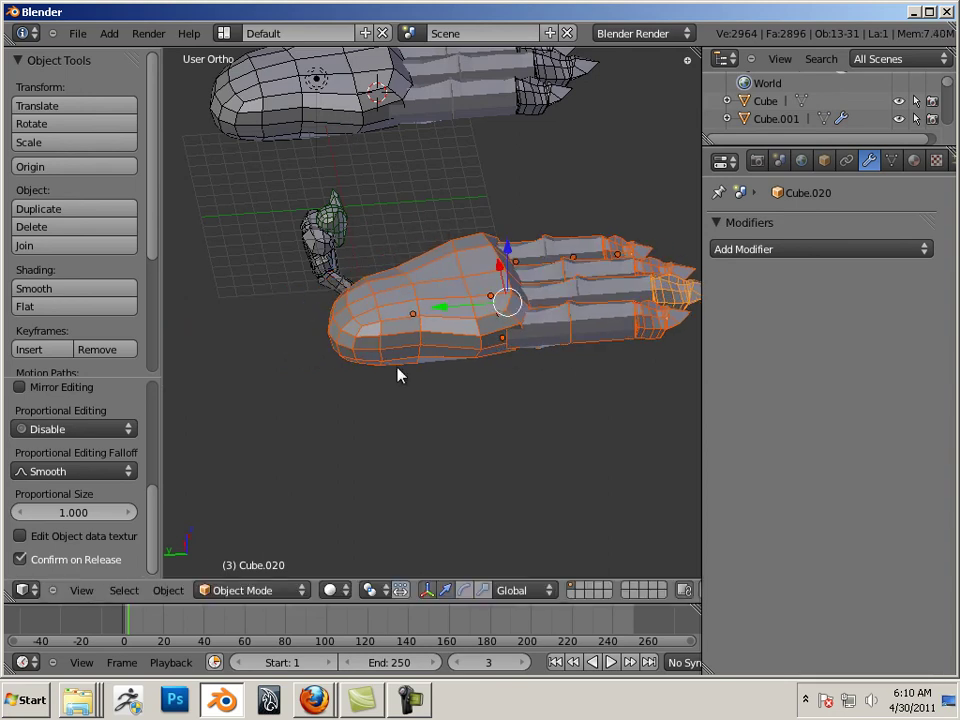
Join the duplicated palm and finger segments into a single object
middle_click_drag(399, 375, 441, 385)
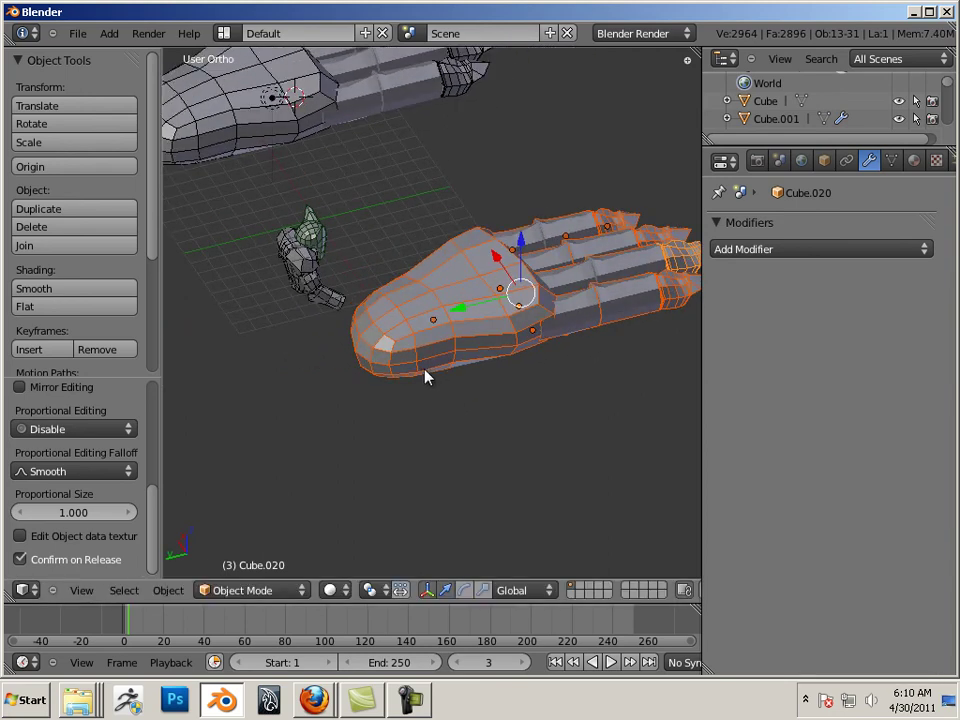
left_click(168, 590)
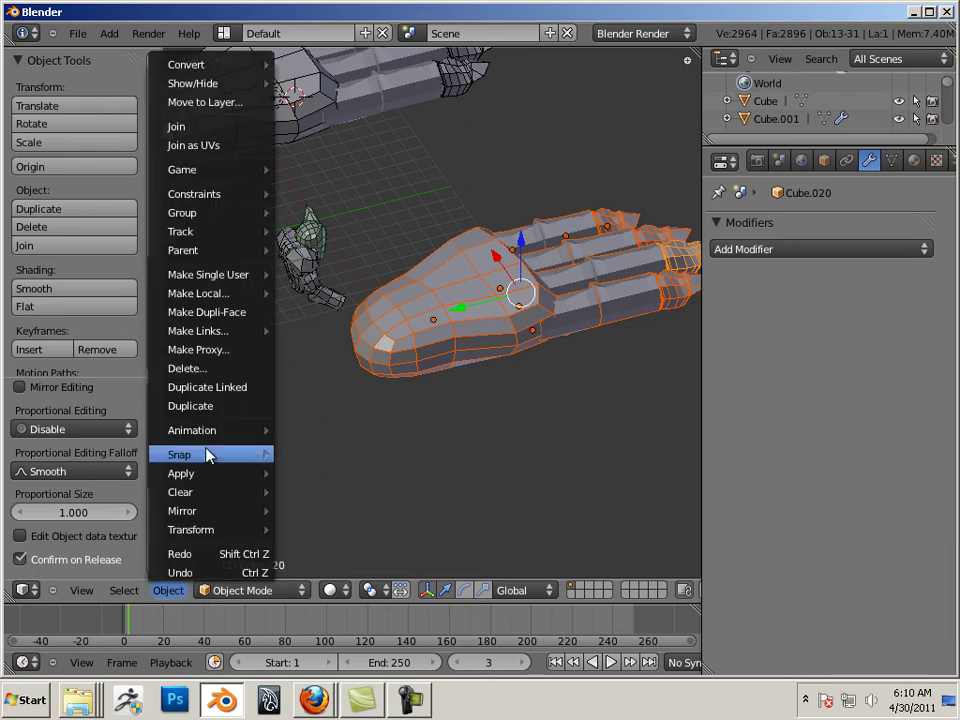
left_click(225, 127)
Place the 3D cursor at the wrist end of the joined hand and set the hand's origin to it
middle_click_drag(484, 364, 529, 390)
key("KP_7")
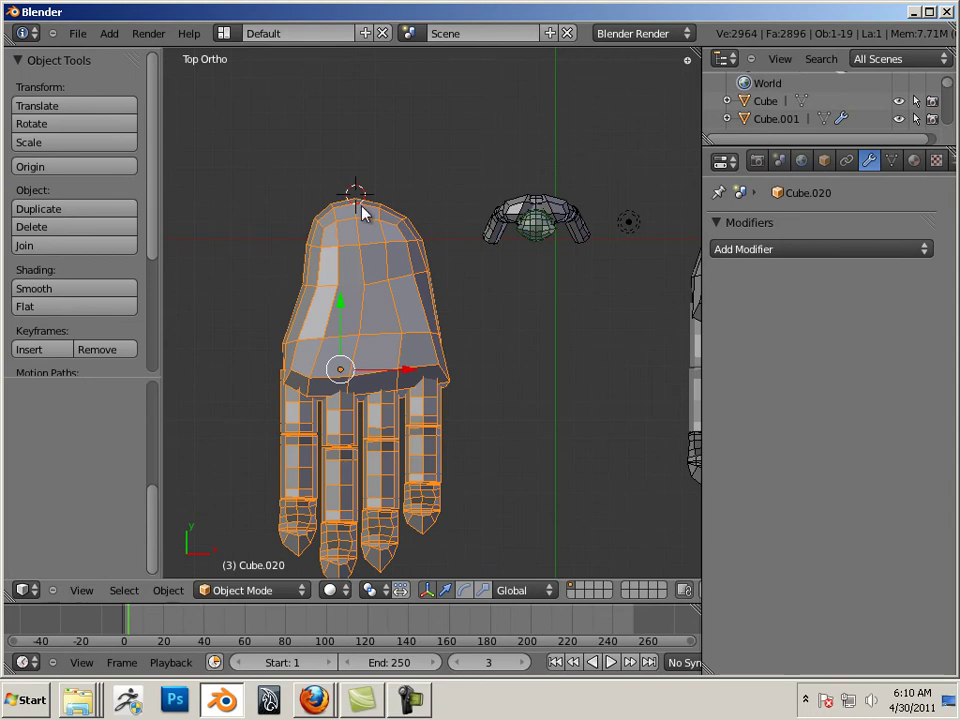
left_click(168, 590)
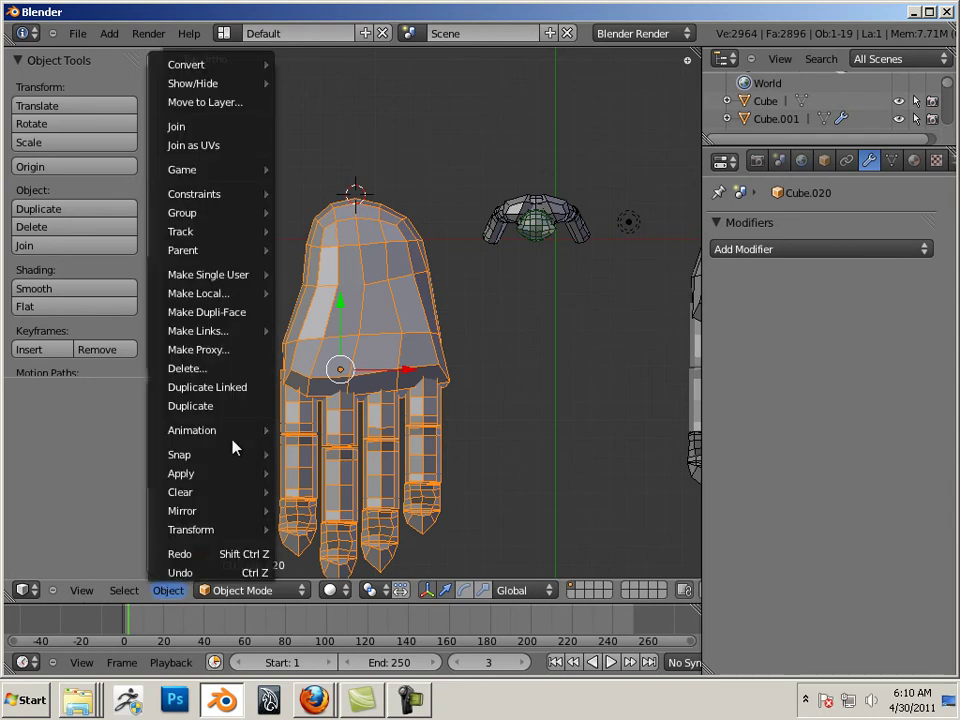
mouse_move(225, 529)
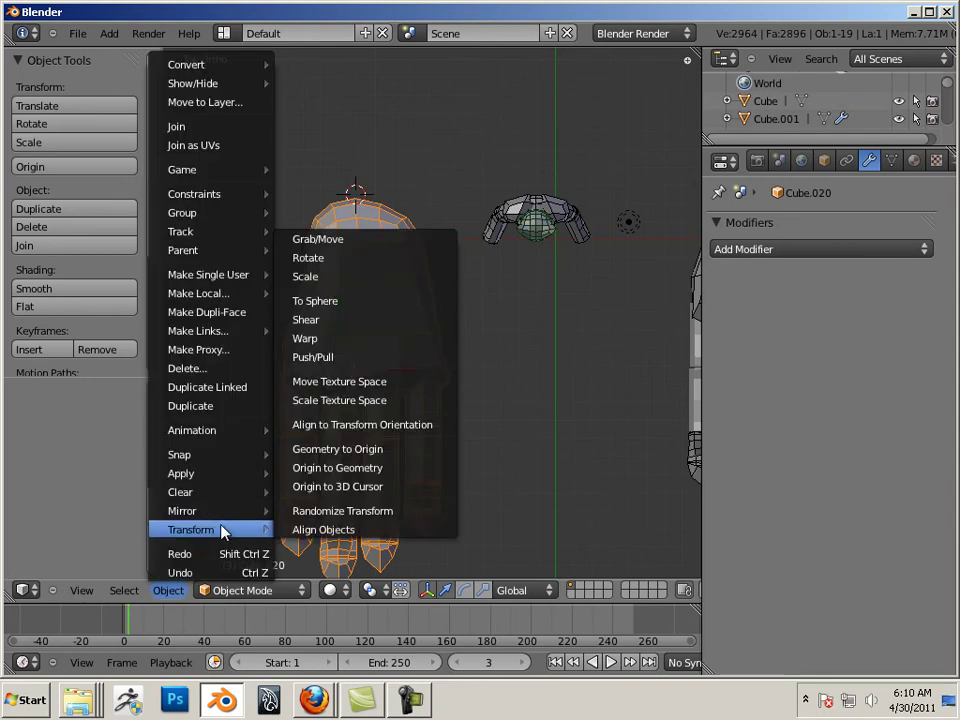
left_click(369, 494)
Scale the joined hand down uniformly about its wrist origin to suit the character's forearm
middle_click_drag(489, 454, 351, 293)
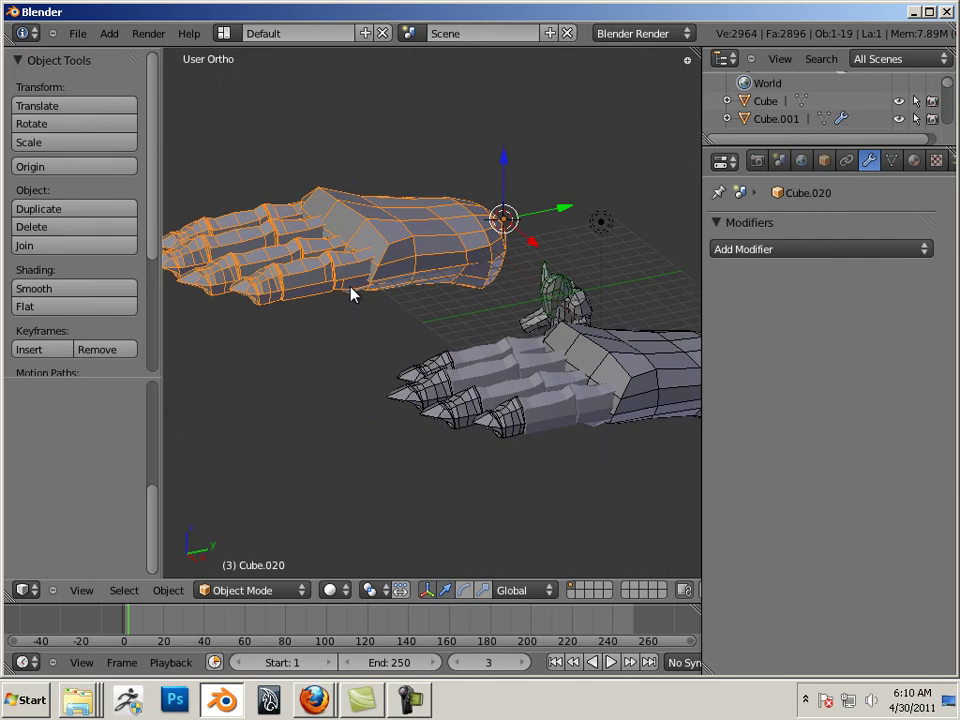
left_click(483, 590)
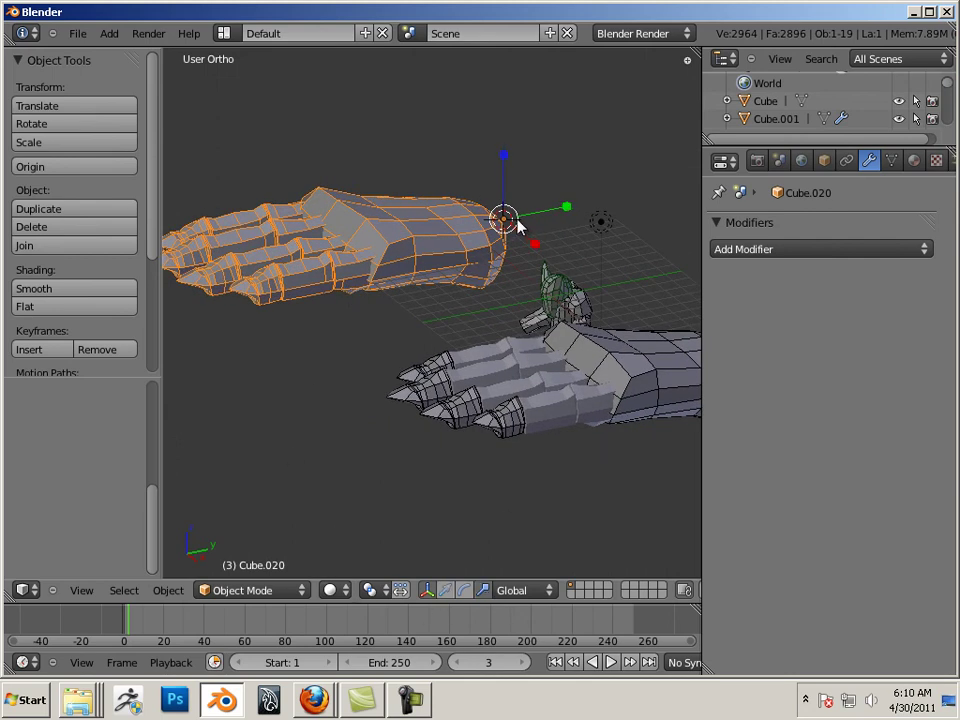
left_click_drag(518, 227, 506, 224)
Move the small hand along the X axis towards the character and down along Z to the end of the forearm
middle_click_drag(506, 224, 483, 367)
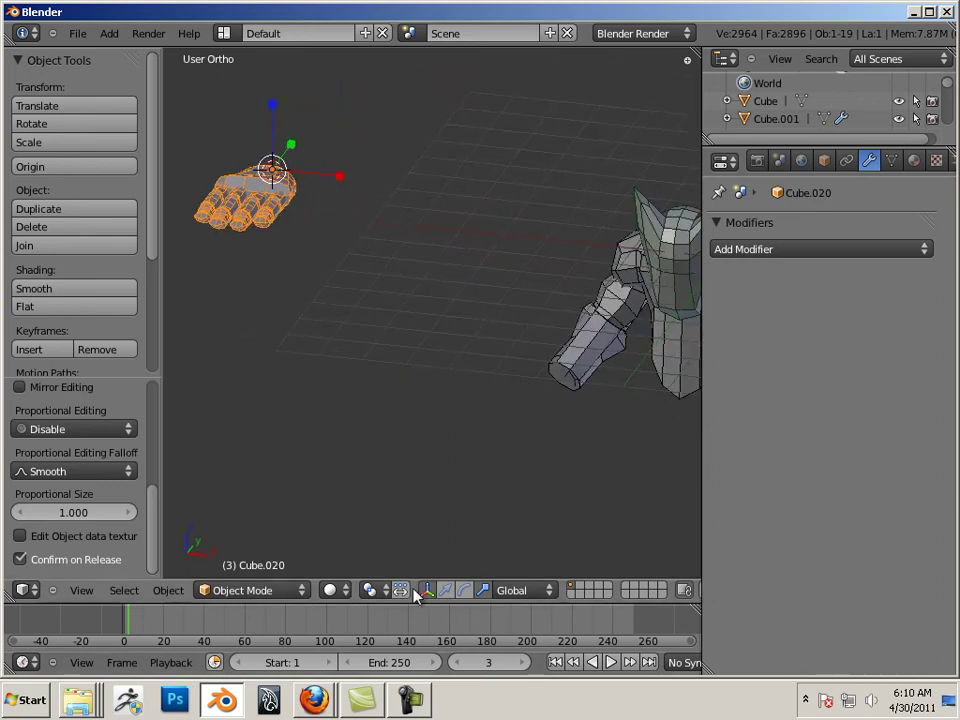
key("g")
key("x")
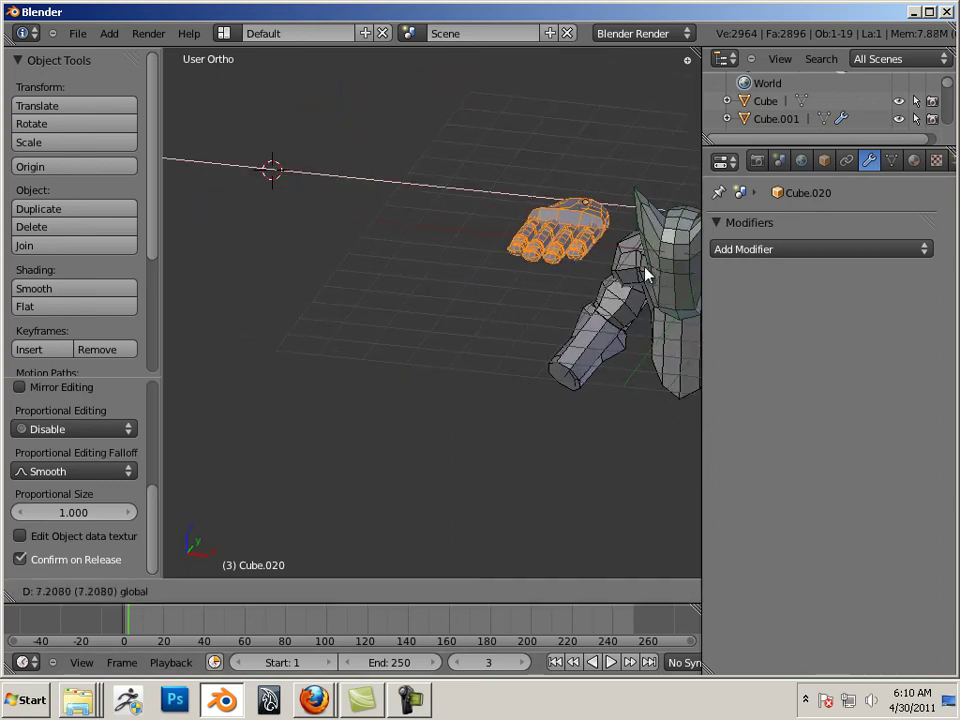
left_click(635, 252)
key("g")
key("z")
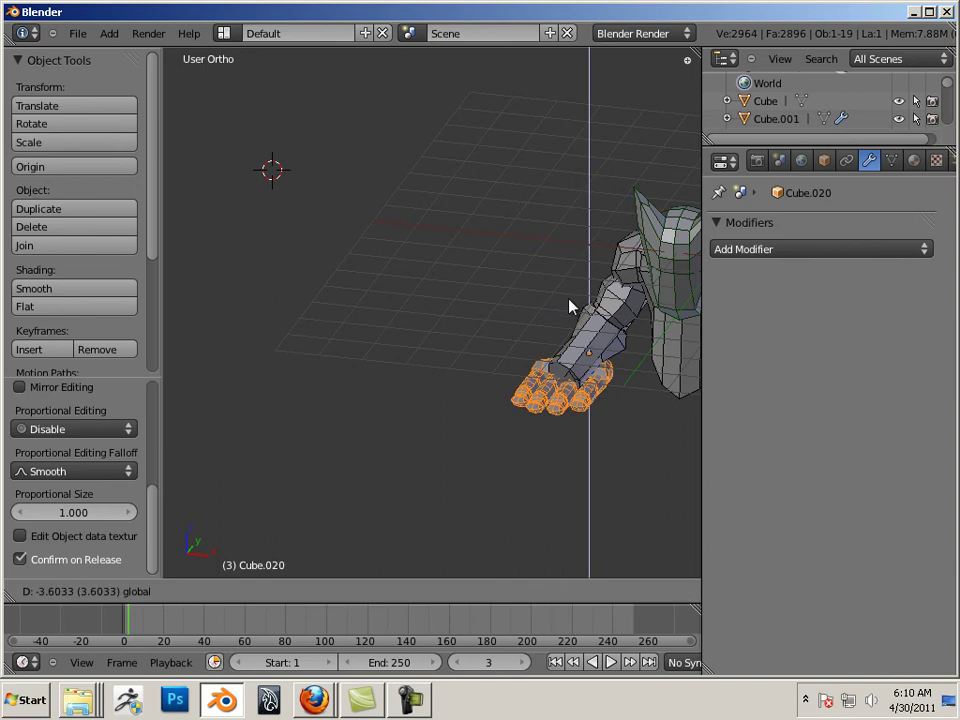
key("z")
key("z")
key("Escape")
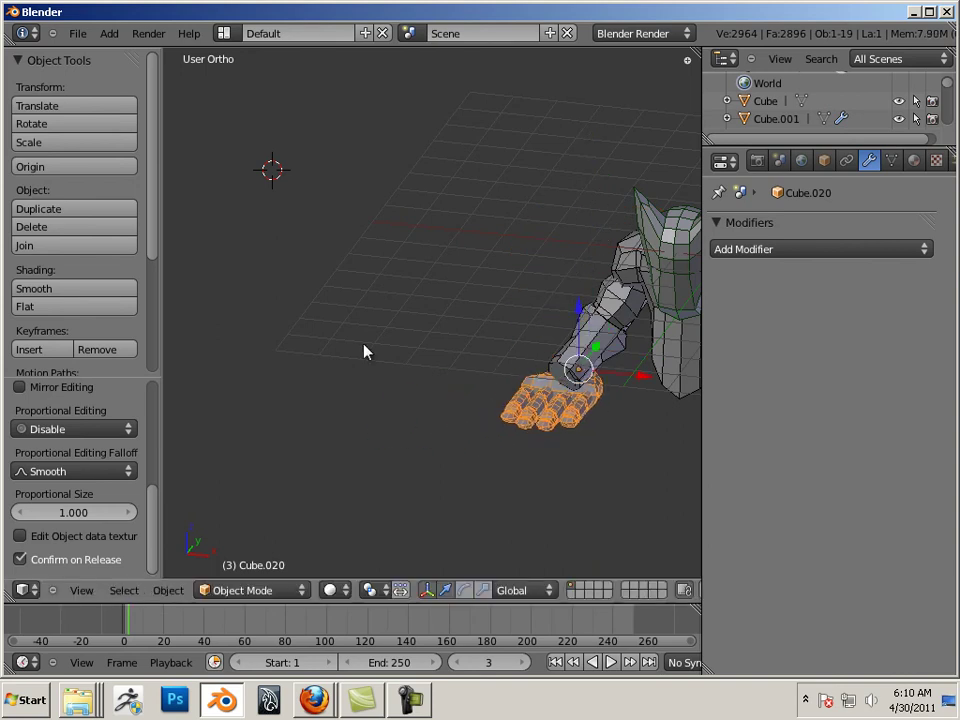
Raise the small hand about 0.69 along the Z axis in the front view to meet the forearm's end
key("KP_1")
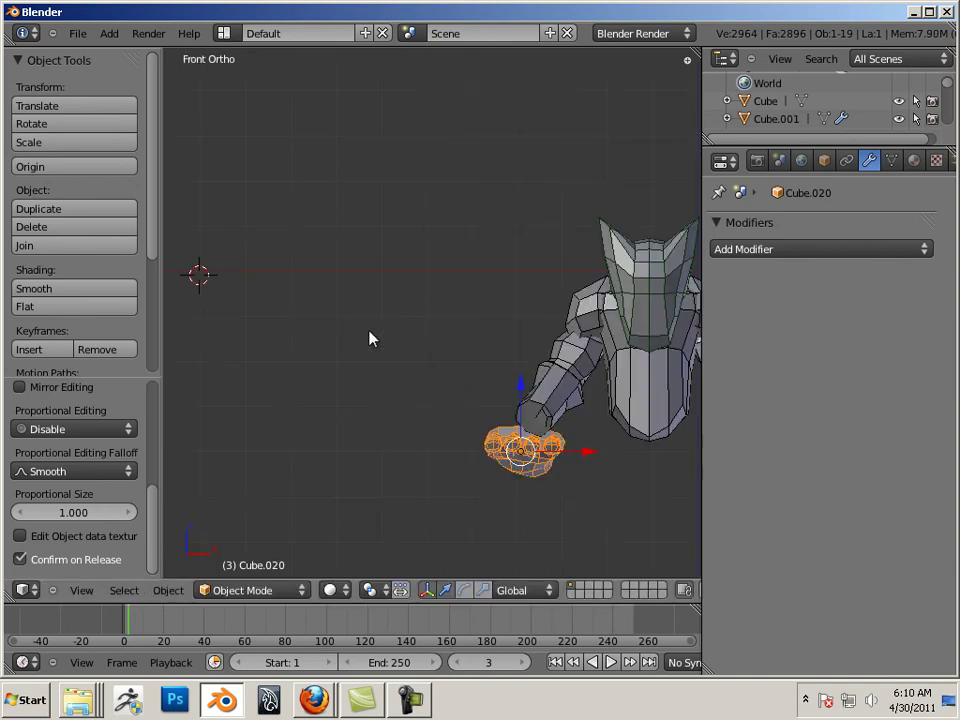
key("g")
key("z")
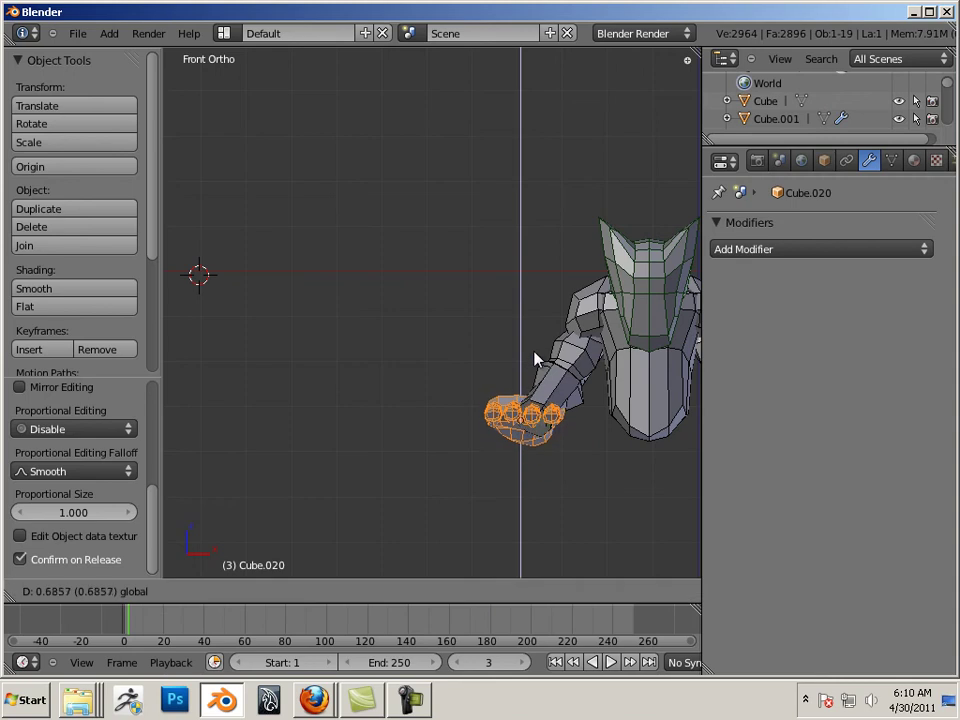
left_click(535, 358)
Shift the small hand forward along the Y axis in the side view, and check its placement from above
key("KP_3")
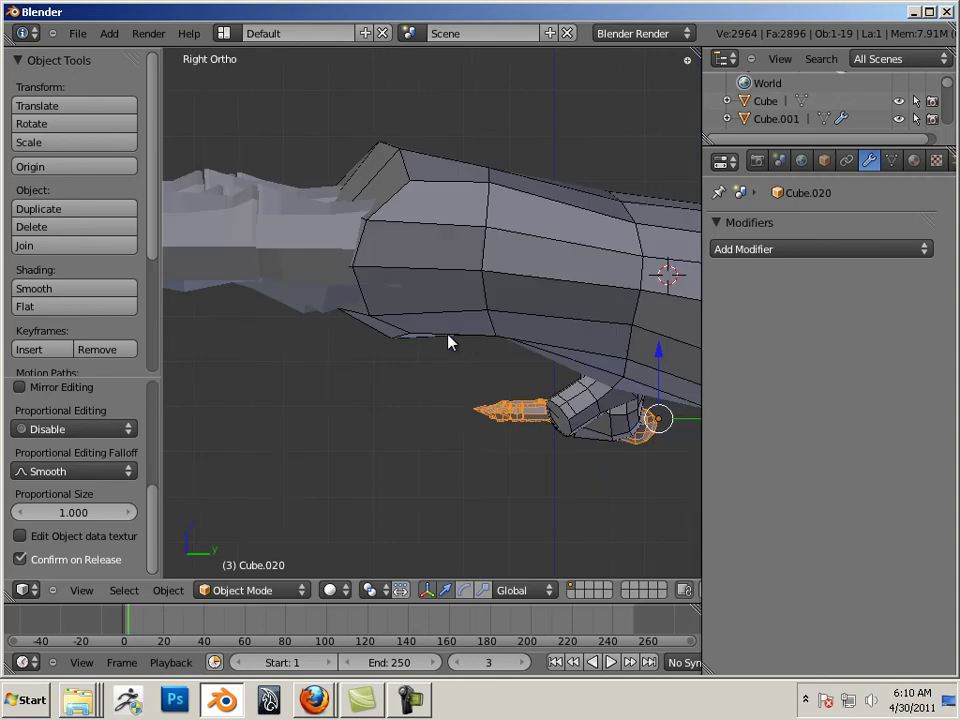
key("g")
key("y")
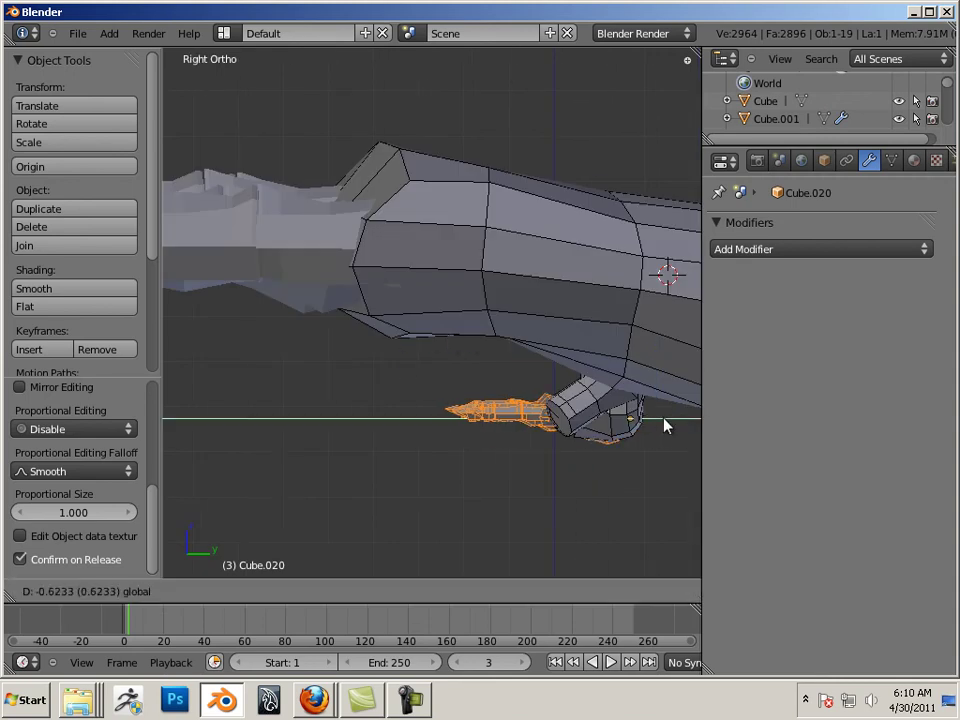
left_click(642, 425)
right_click(548, 268)
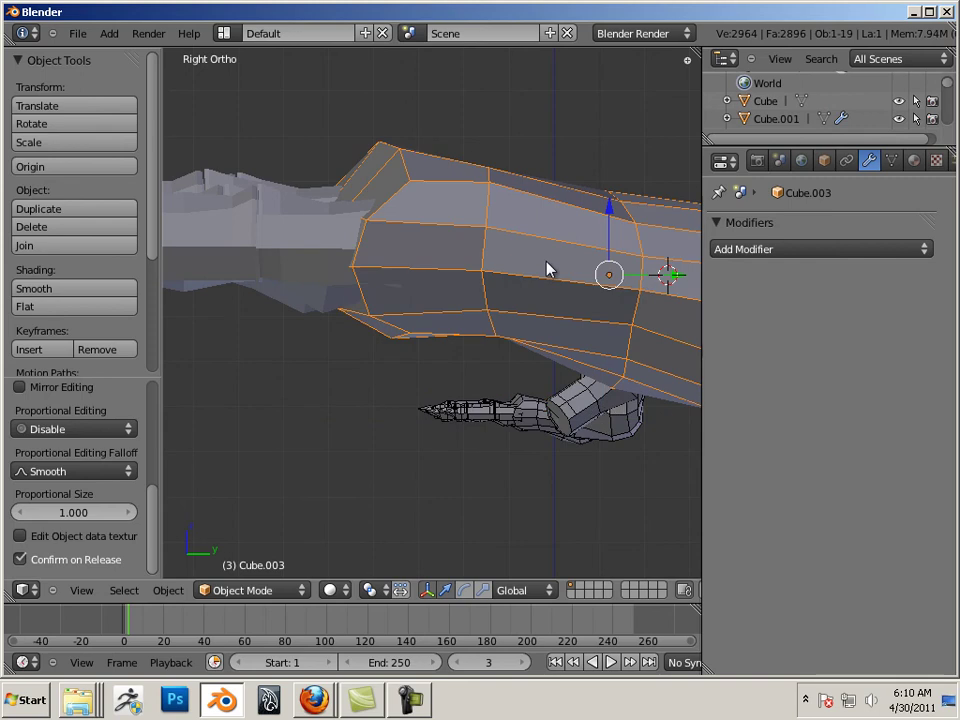
key("KP_7")
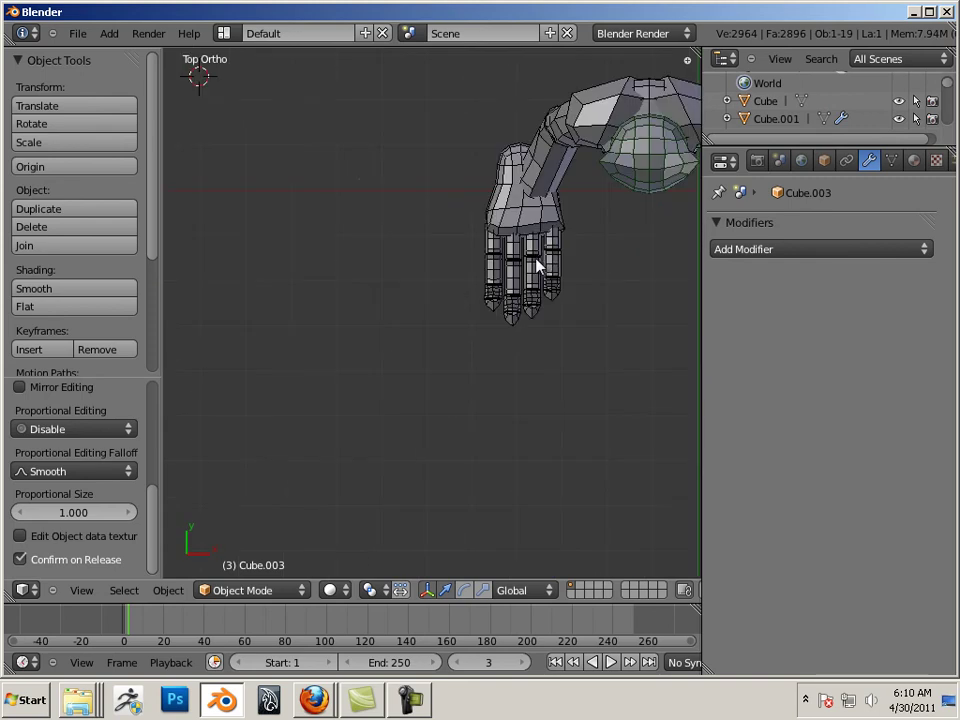
Select the large original hand's palm and all its fingers, and hide them
scroll(548, 268, "up", 5)
scroll(408, 435, "down", 2)
scroll(408, 435, "down", 3)
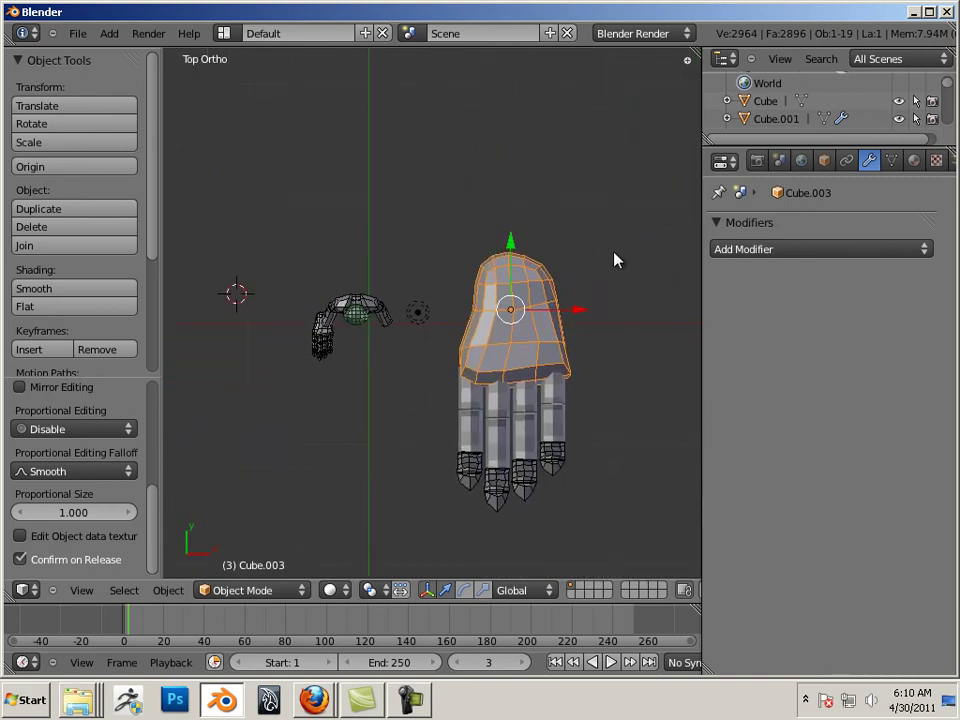
left_click_drag(615, 256, 458, 530)
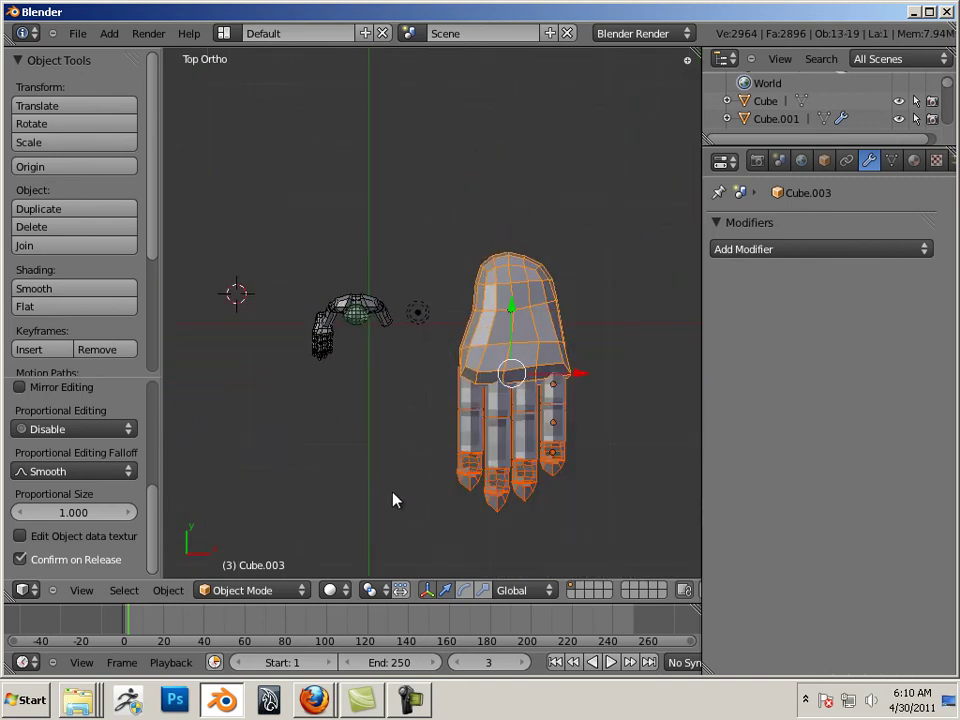
left_click(180, 597)
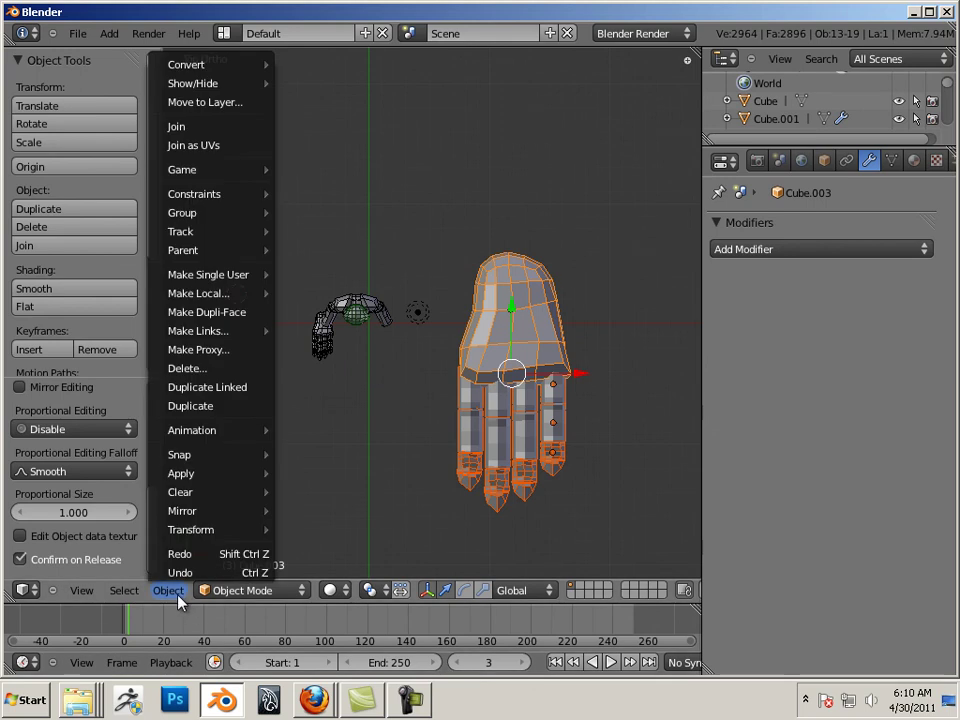
key("Escape")
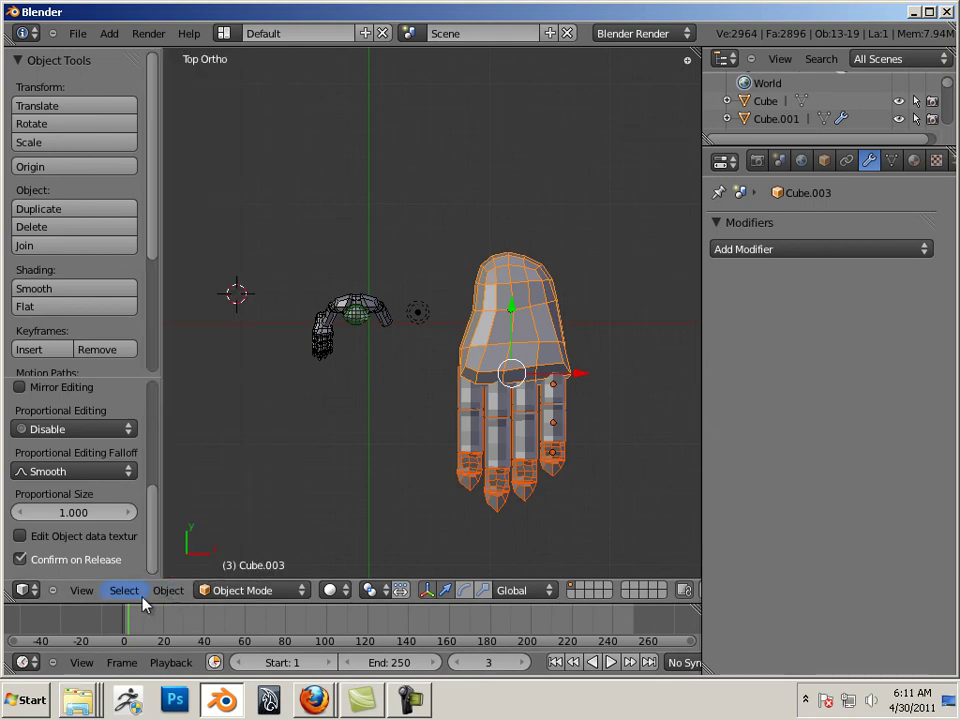
left_click(82, 591)
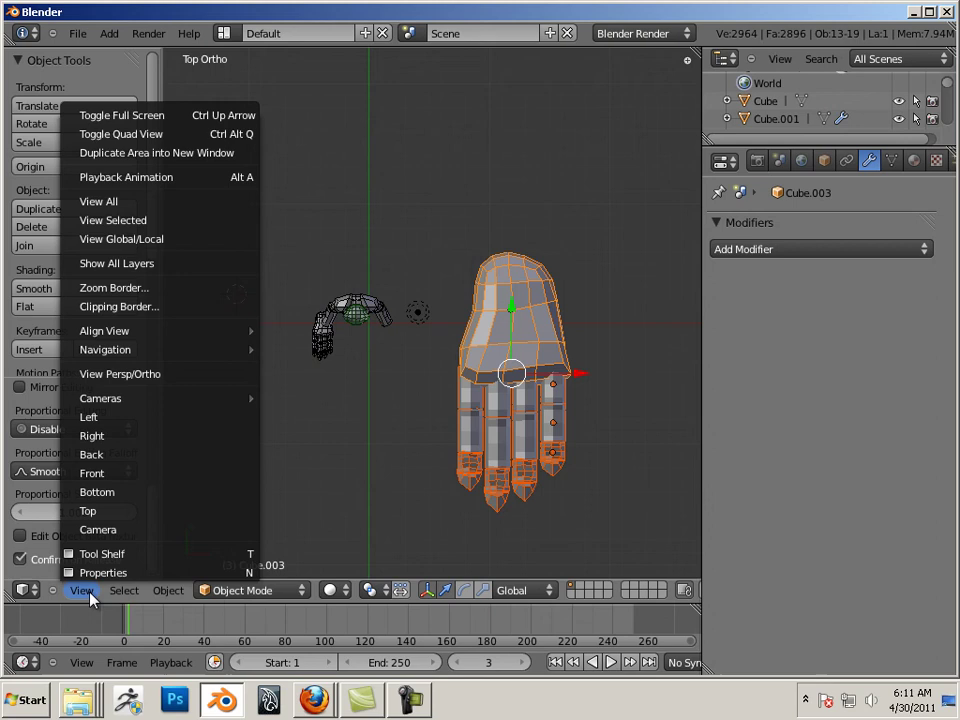
left_click(157, 595)
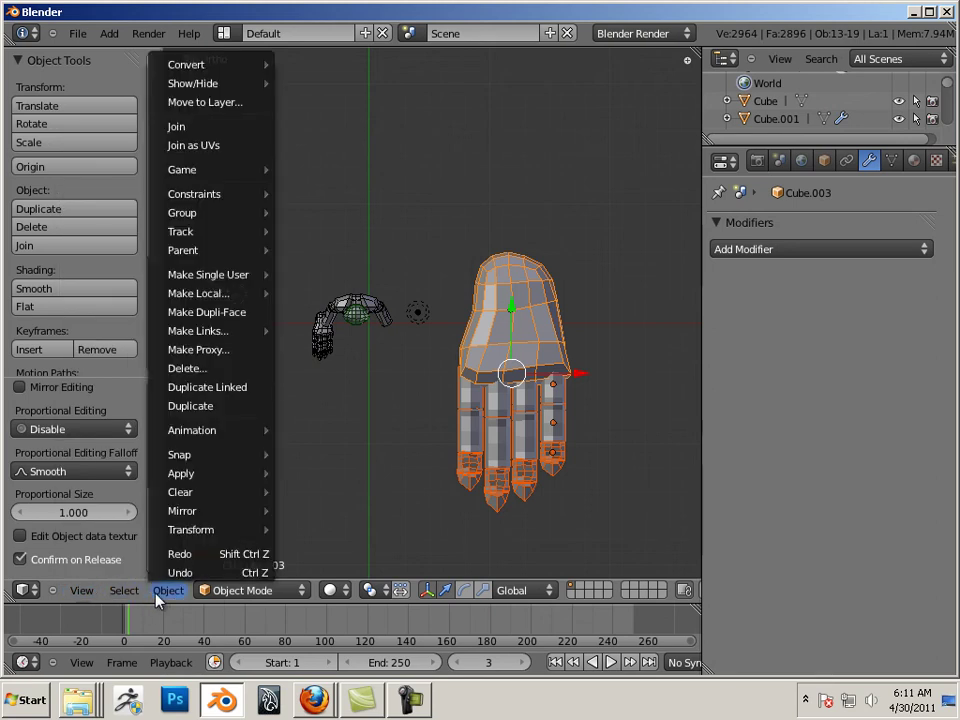
key("Escape")
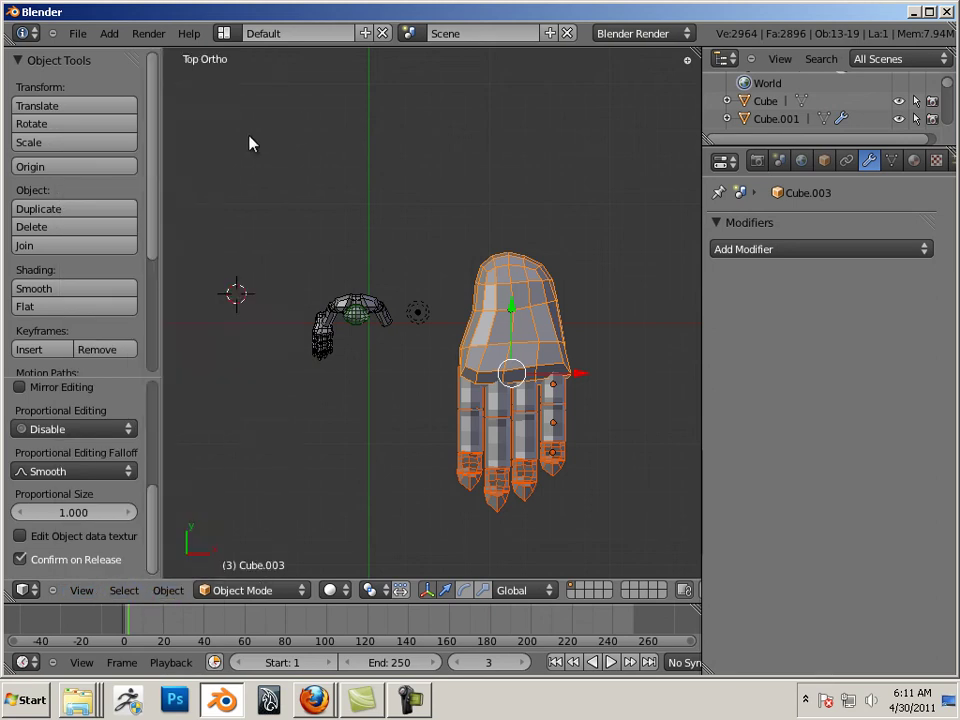
left_click(170, 597)
mouse_move(253, 92)
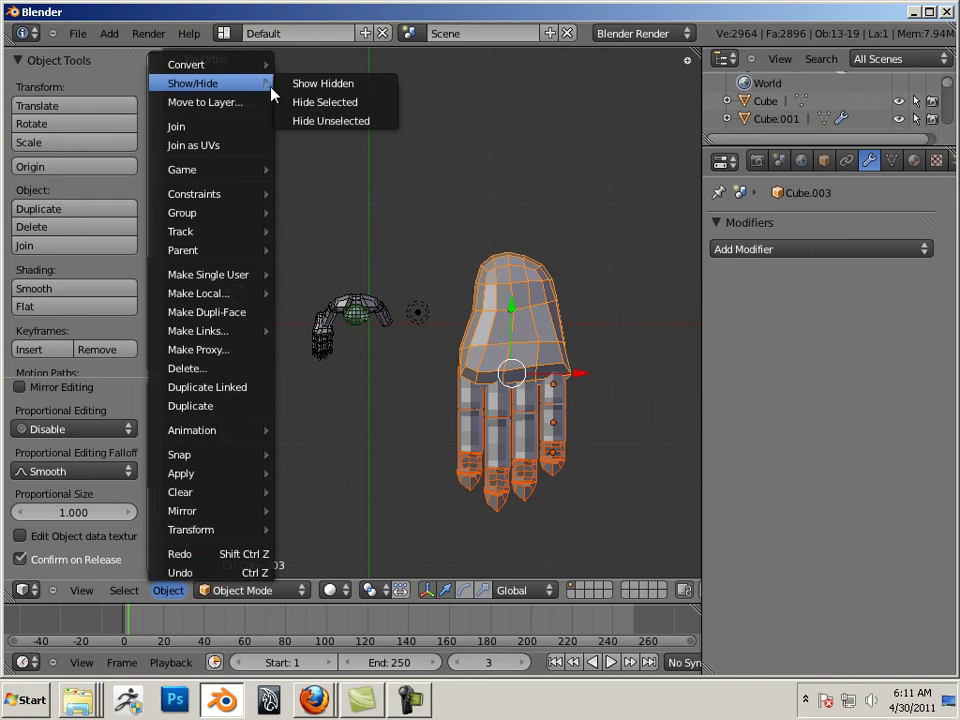
left_click(320, 103)
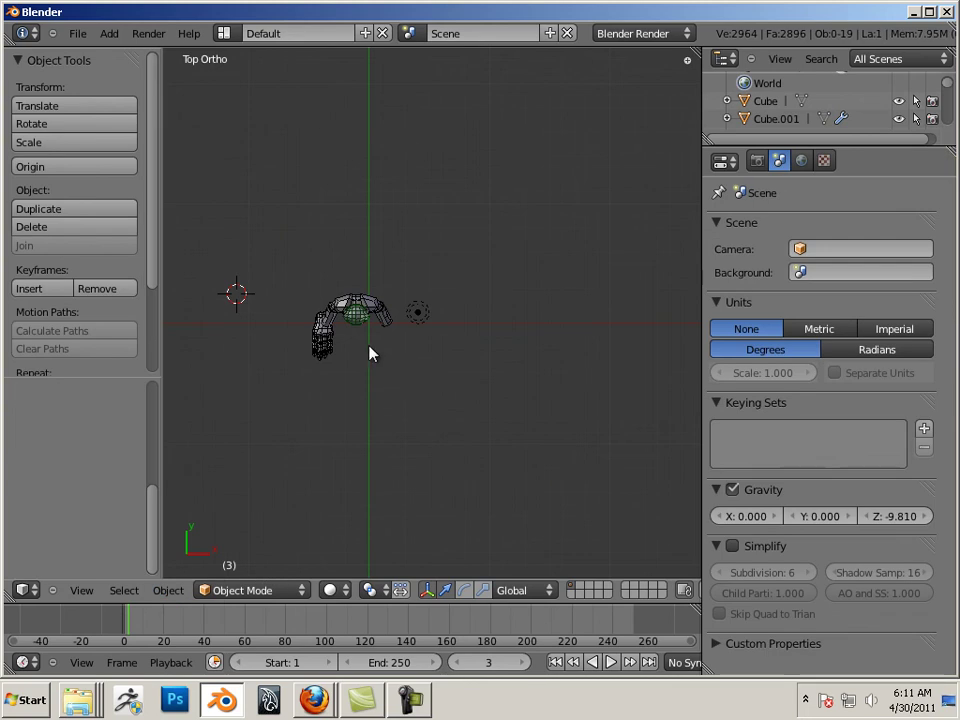
Select the small joined hand and rotate it about its wrist so the fingers point down along the forearm's direction
key("KP_Decimal")
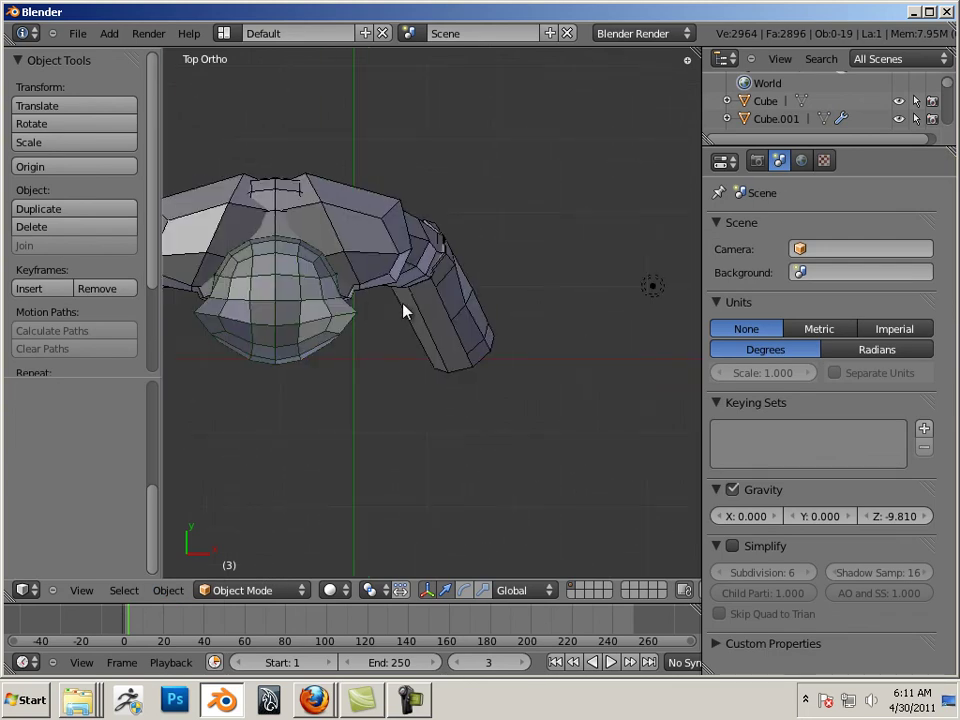
middle_click_drag(340, 300, 414, 313)
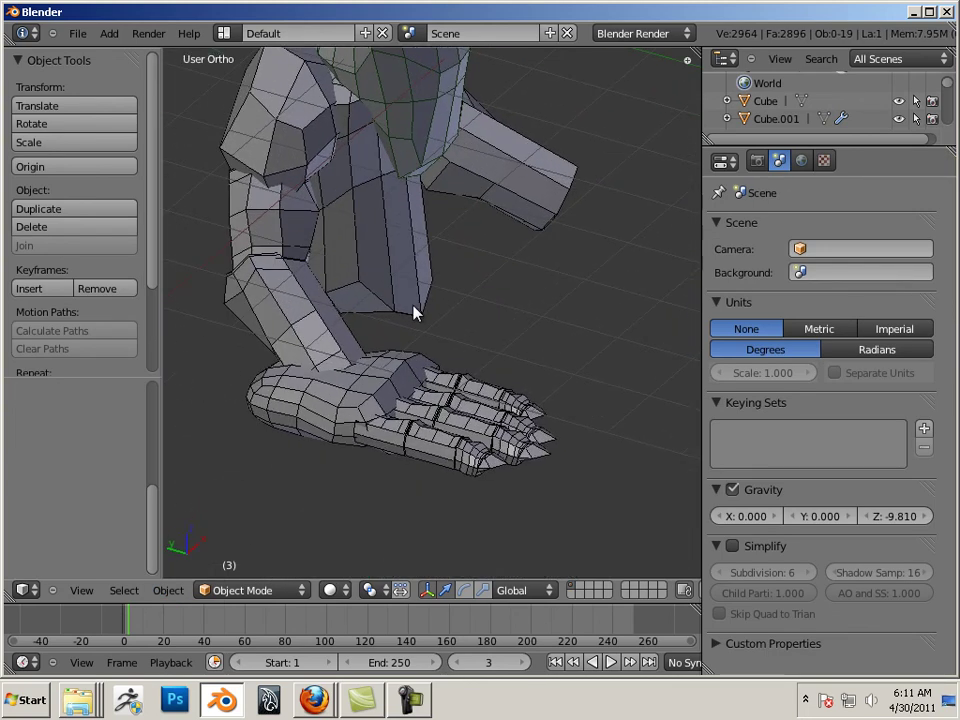
right_click(375, 423)
left_click_drag(200, 367, 291, 435)
left_click(464, 590)
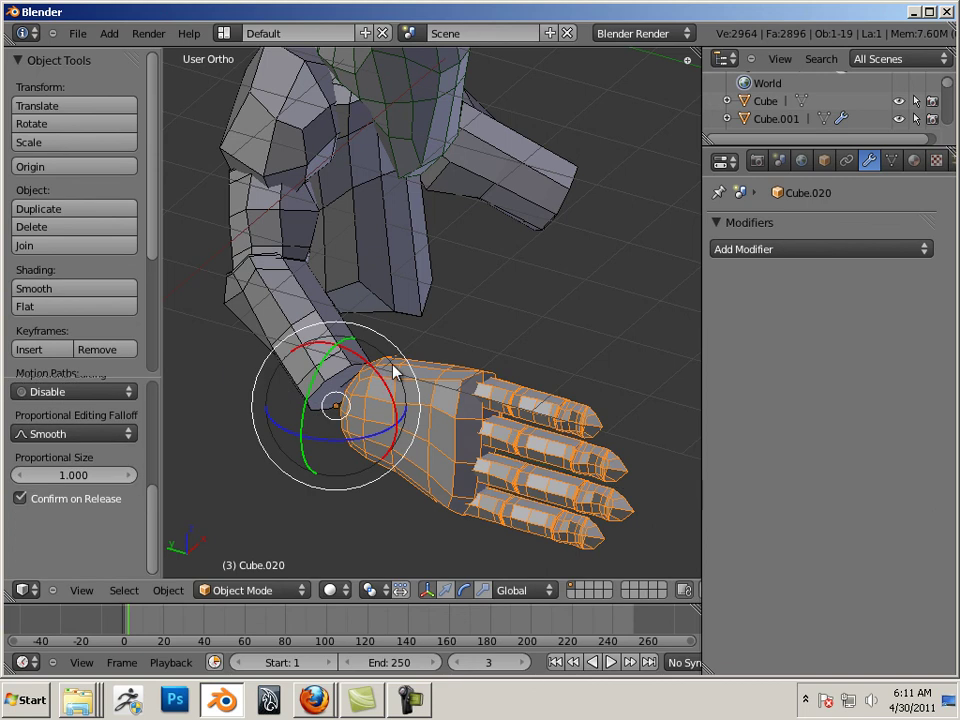
left_click_drag(396, 369, 390, 425)
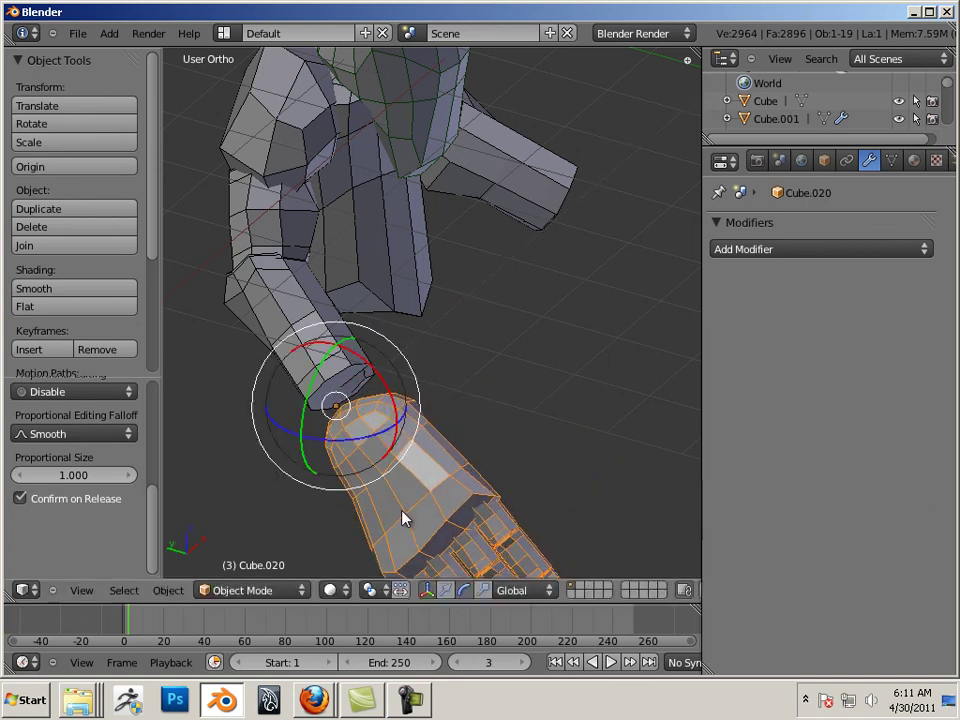
middle_click_drag(404, 517, 429, 336)
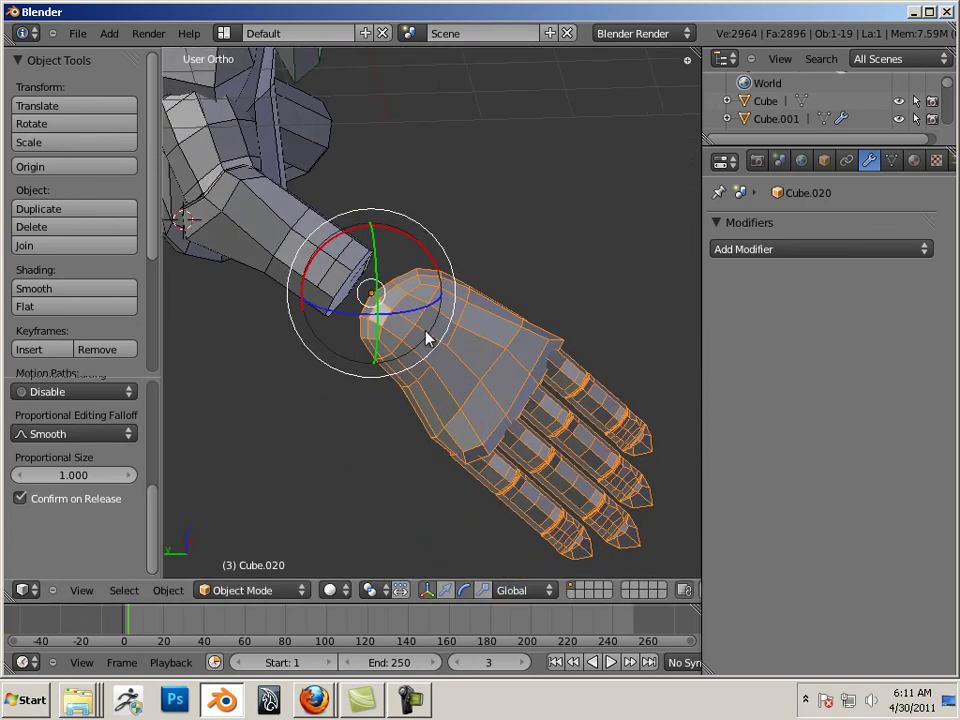
Switch the transform orientation to Local and scale the hand down uniformly to suit the forearm's thickness
left_click(525, 588)
left_click(504, 570)
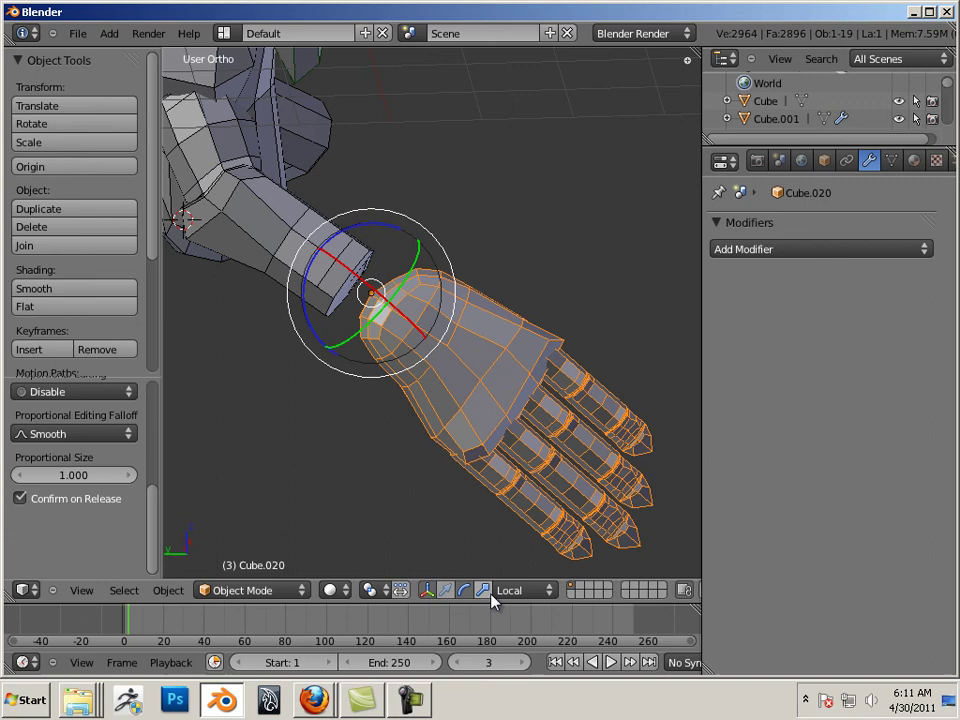
left_click(427, 590)
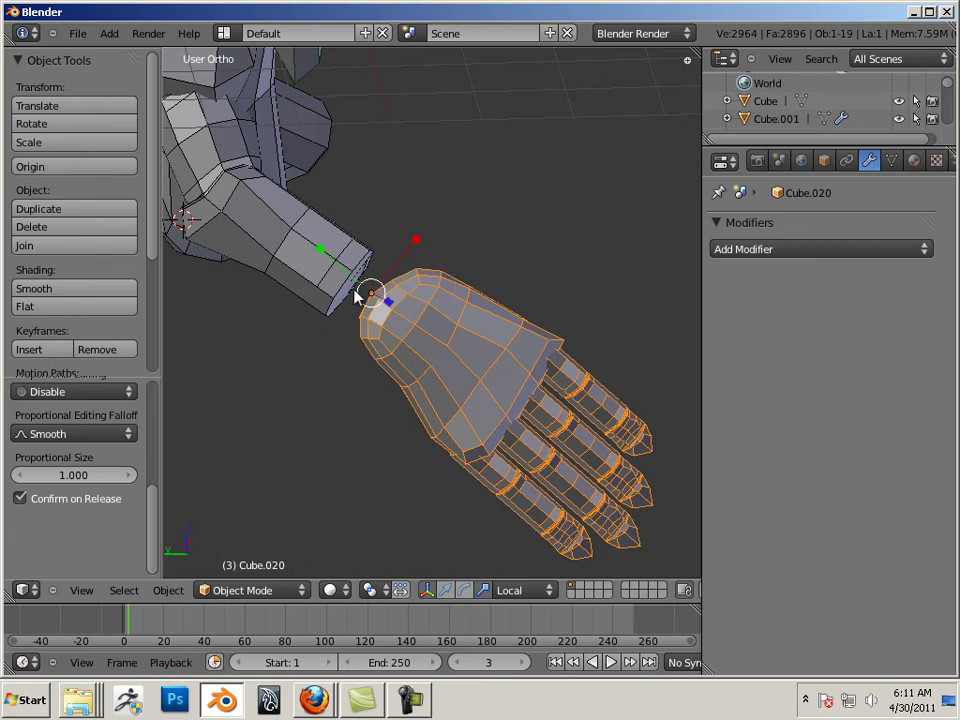
key("s")
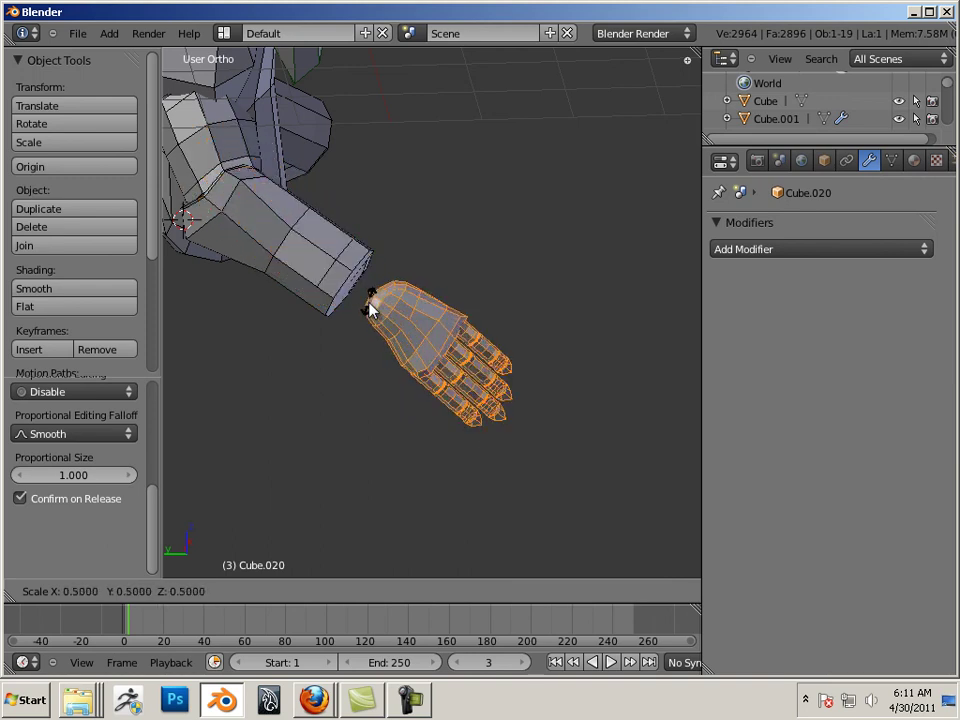
right_click(372, 302)
key("s")
right_click(376, 313)
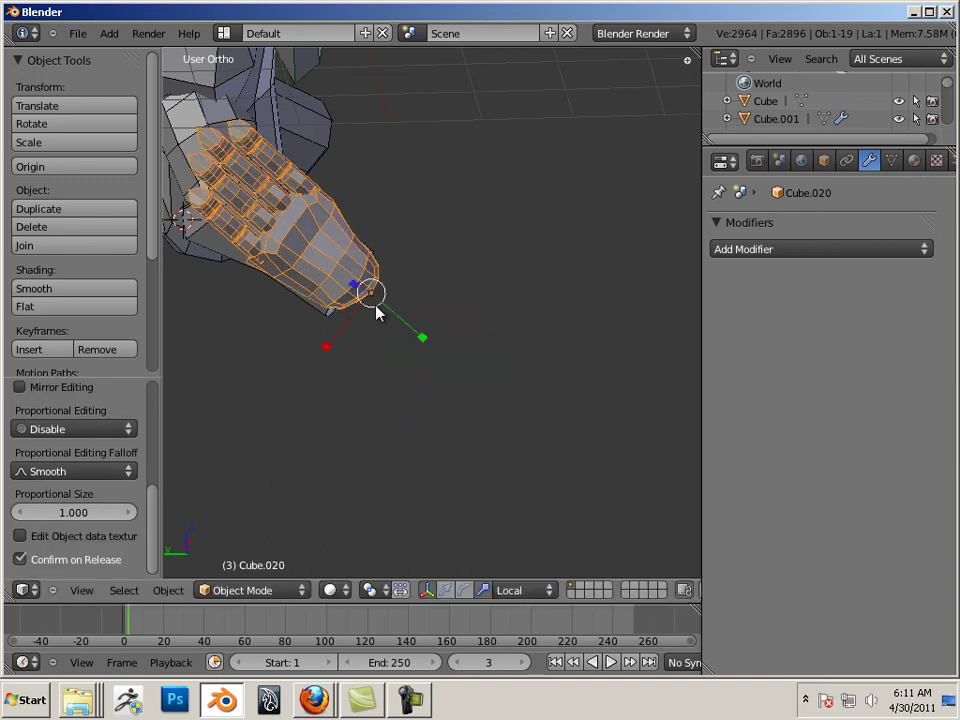
key("s")
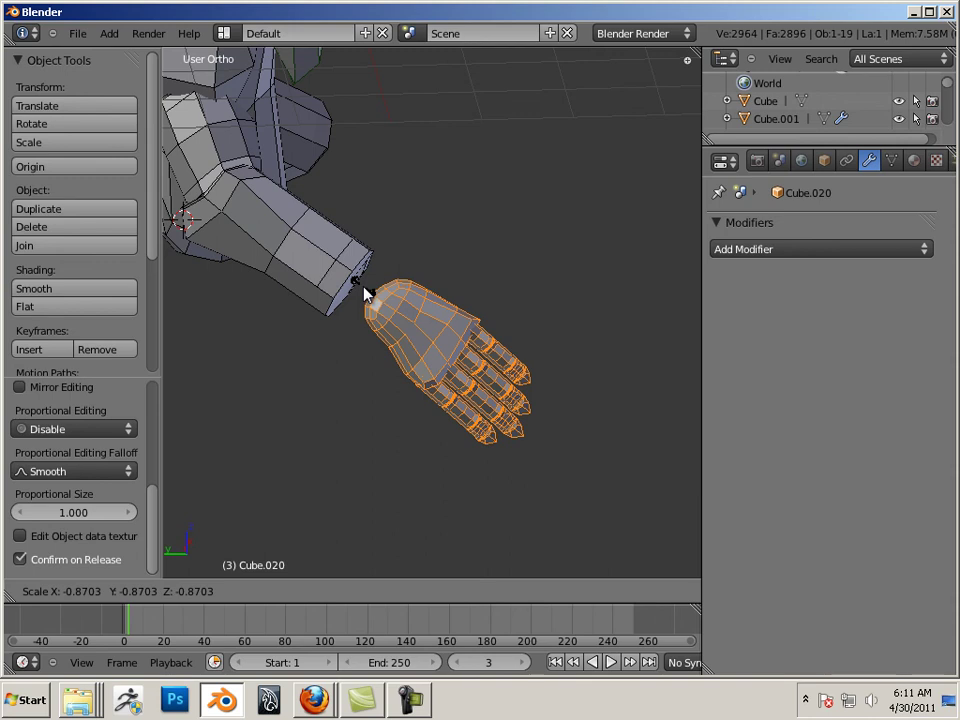
right_click(379, 326)
Move the hand along its local axes, carrying it about 5 units across the body to the opposite forearm
scroll(390, 415, "up", 2)
middle_click_drag(393, 418, 352, 425)
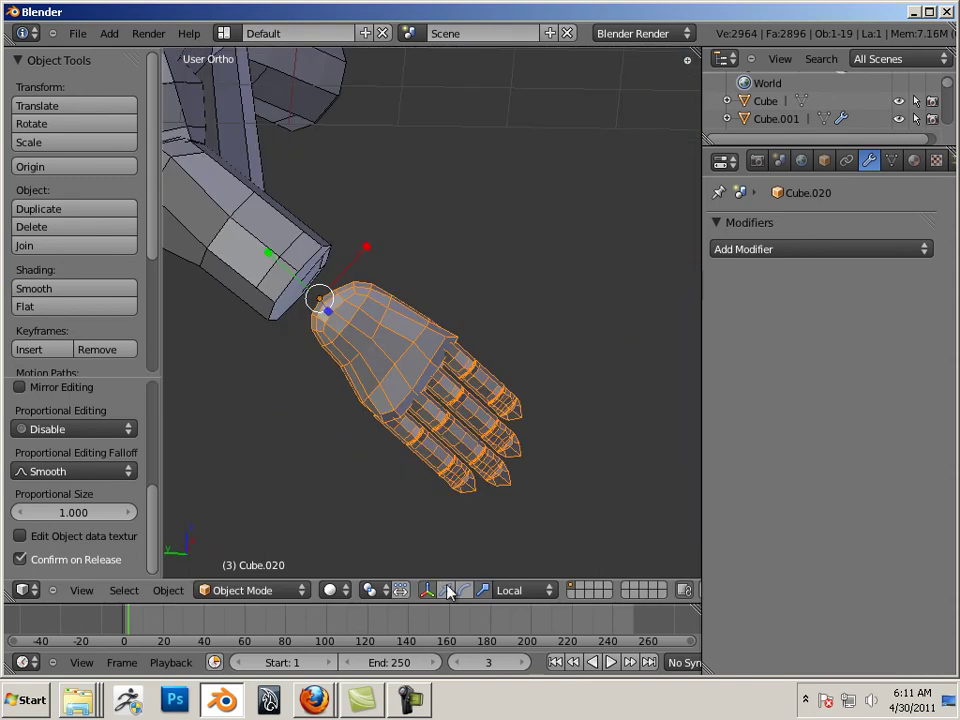
left_click_drag(298, 276, 264, 252)
mouse_move(264, 252)
middle_mouse_down()
mouse_move(255, 349)
mouse_move(279, 238)
middle_mouse_up()
left_click_drag(229, 219, 255, 225)
middle_click_drag(255, 225, 206, 318)
left_click_drag(168, 310, 572, 381)
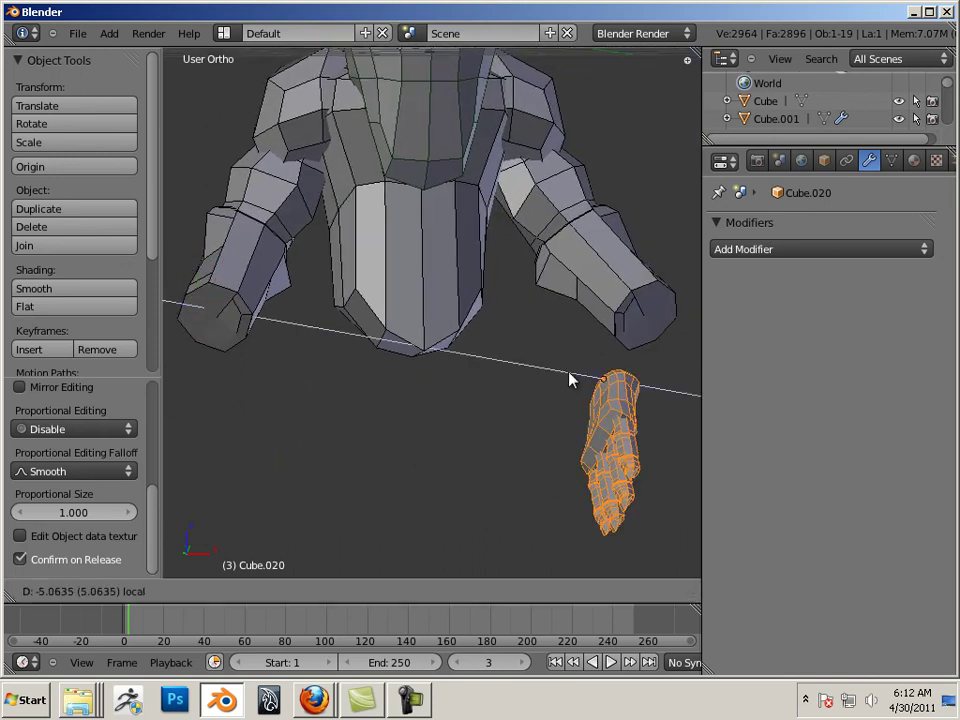
right_click(572, 381)
Rotate the hand about its wrist to follow the direction of the opposite forearm
middle_click_drag(572, 381, 418, 580)
left_click(463, 590)
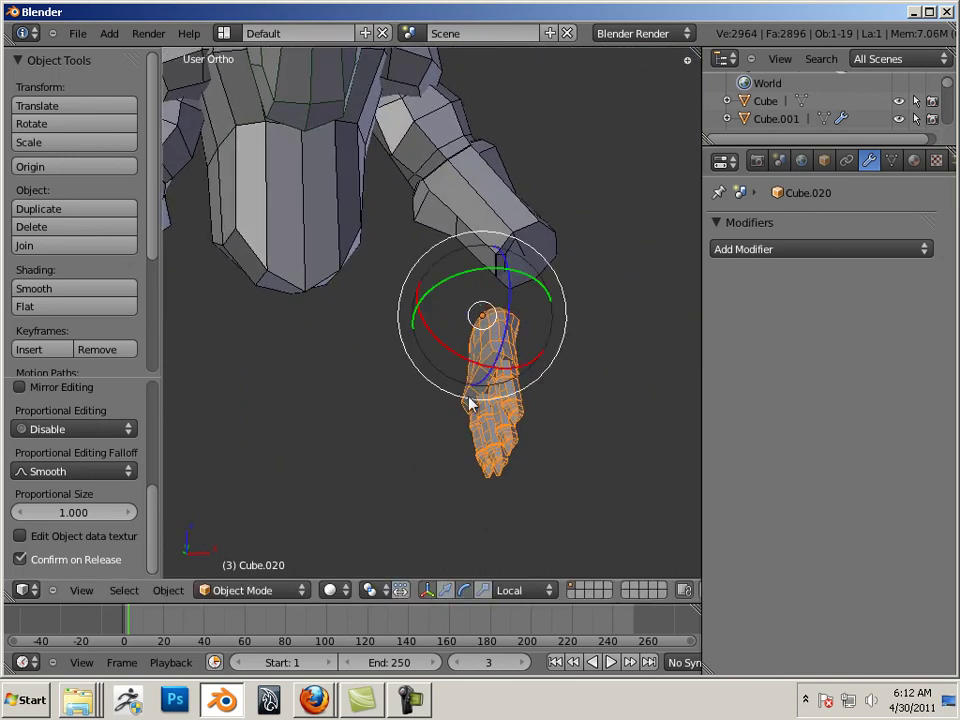
left_click_drag(437, 311, 636, 311)
middle_click_drag(578, 370, 515, 463)
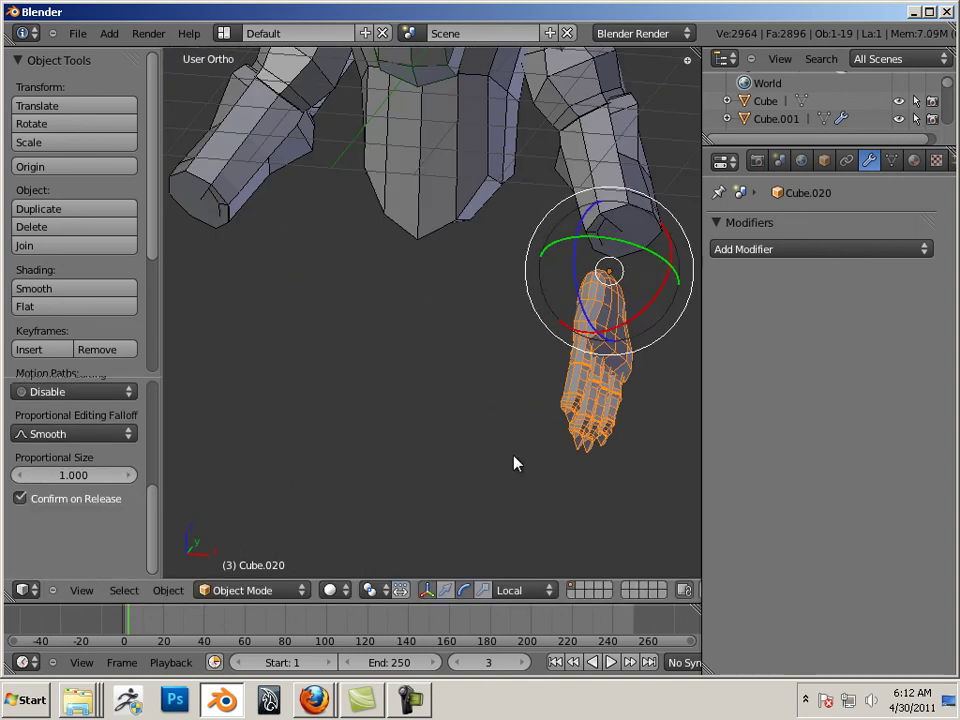
Move the hand along its local X and Y axes up to the height of the forearm's open end
left_click(446, 590)
middle_click_drag(632, 349, 478, 466)
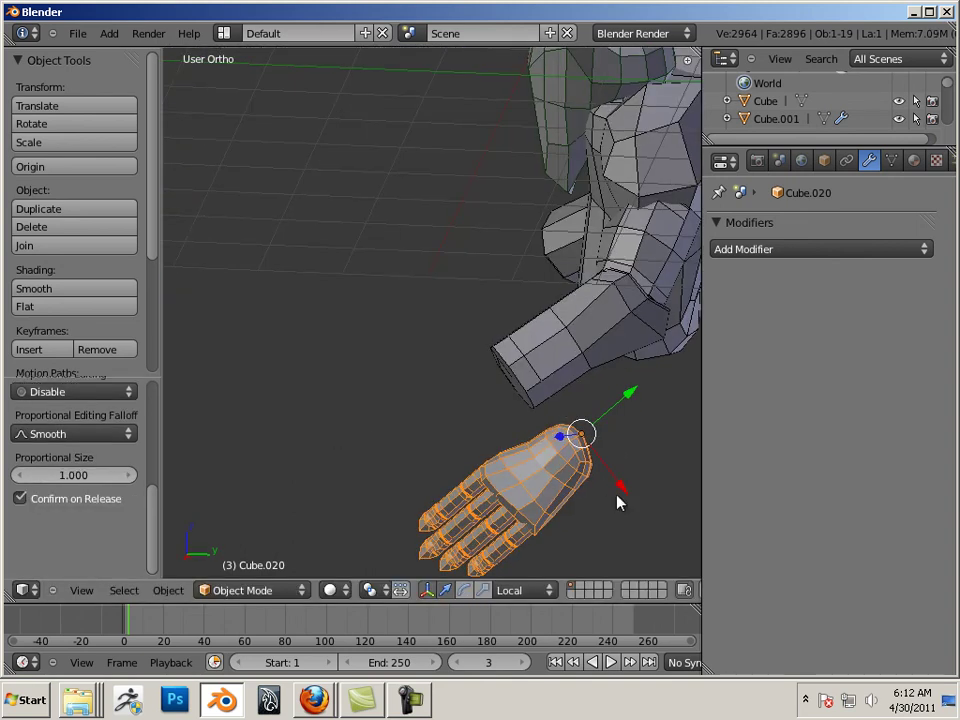
left_click_drag(617, 498, 550, 426)
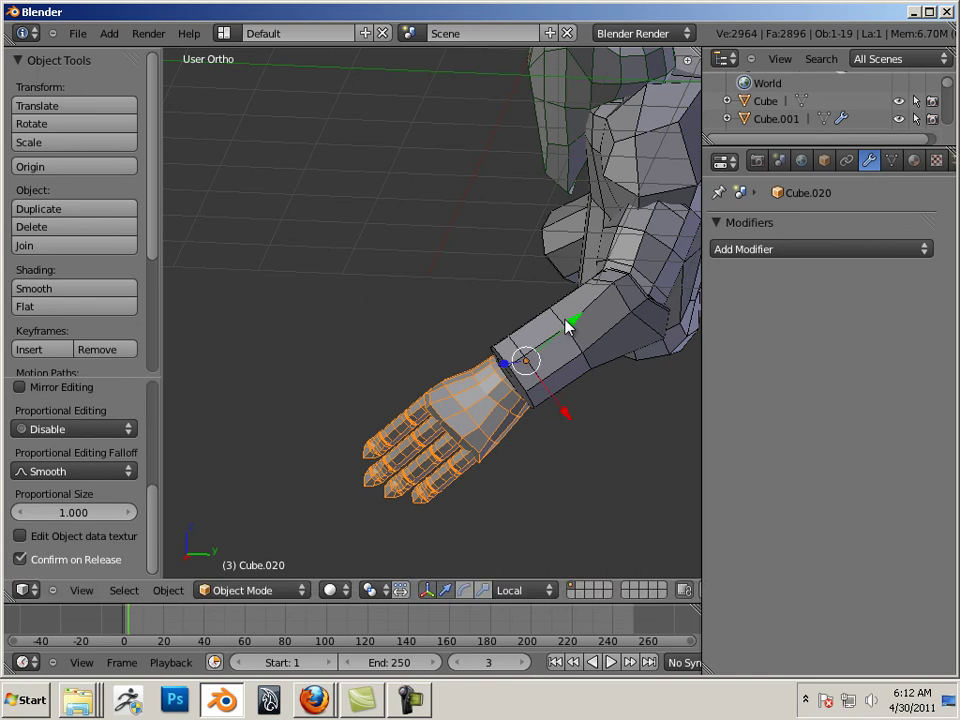
left_click_drag(566, 322, 550, 330)
Shift the hand outward along its local Z axis and along local Y so the wrist sits in the forearm's end
middle_click_drag(424, 418, 660, 418)
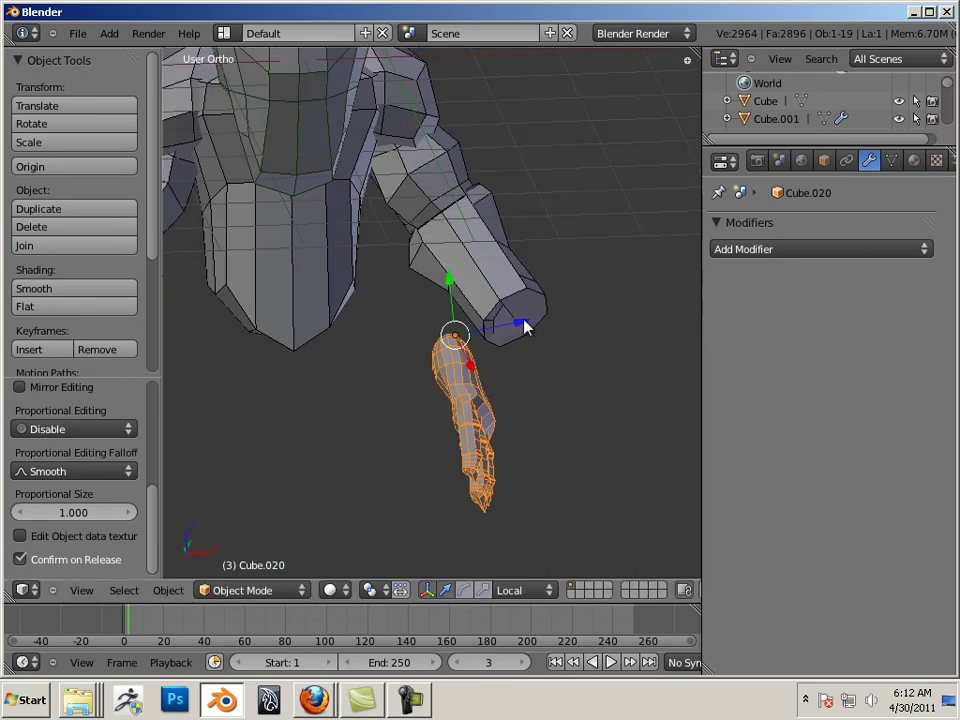
left_click_drag(526, 328, 596, 328)
middle_click_drag(596, 328, 422, 410)
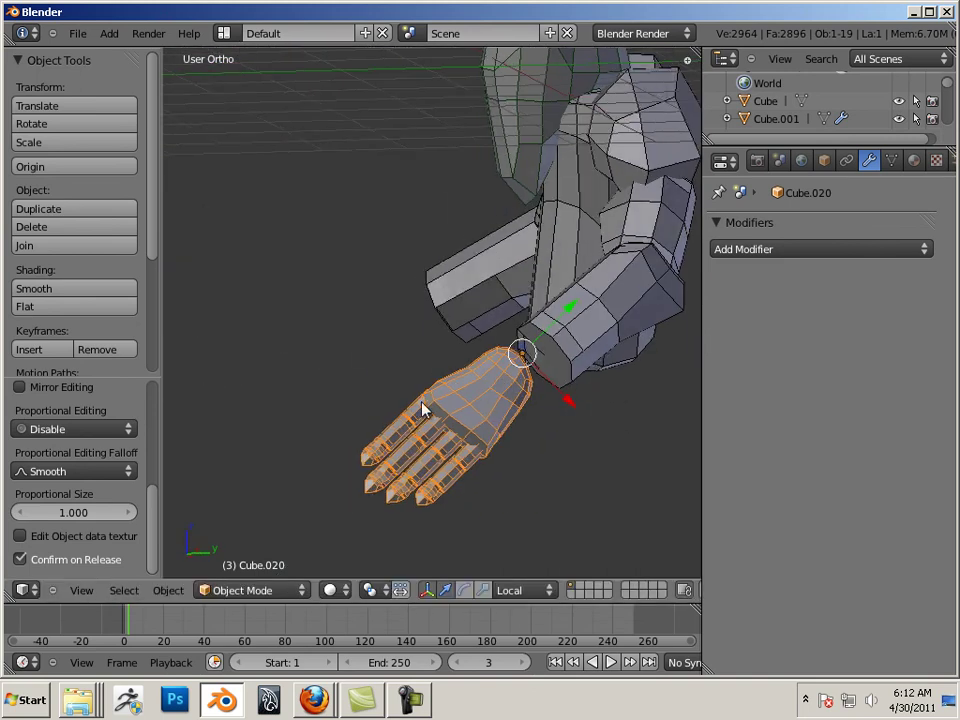
left_click_drag(576, 319, 594, 330)
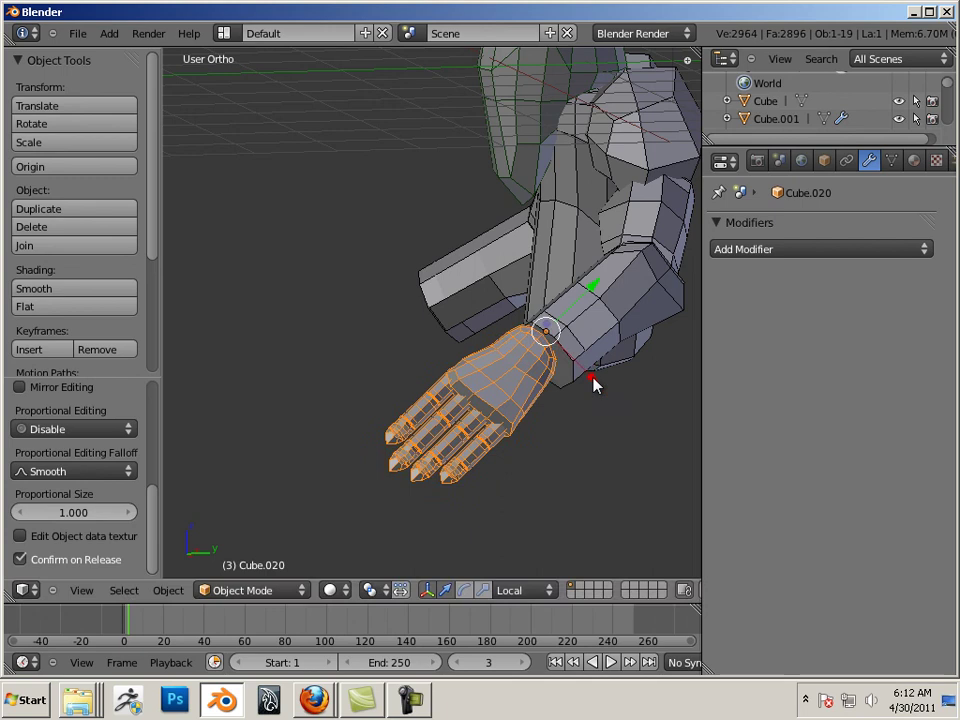
middle_click_drag(594, 385, 540, 370)
mouse_move(553, 311)
left_mouse_down()
mouse_move(565, 302)
mouse_move(561, 311)
left_mouse_up()
middle_click_drag(561, 311, 553, 418)
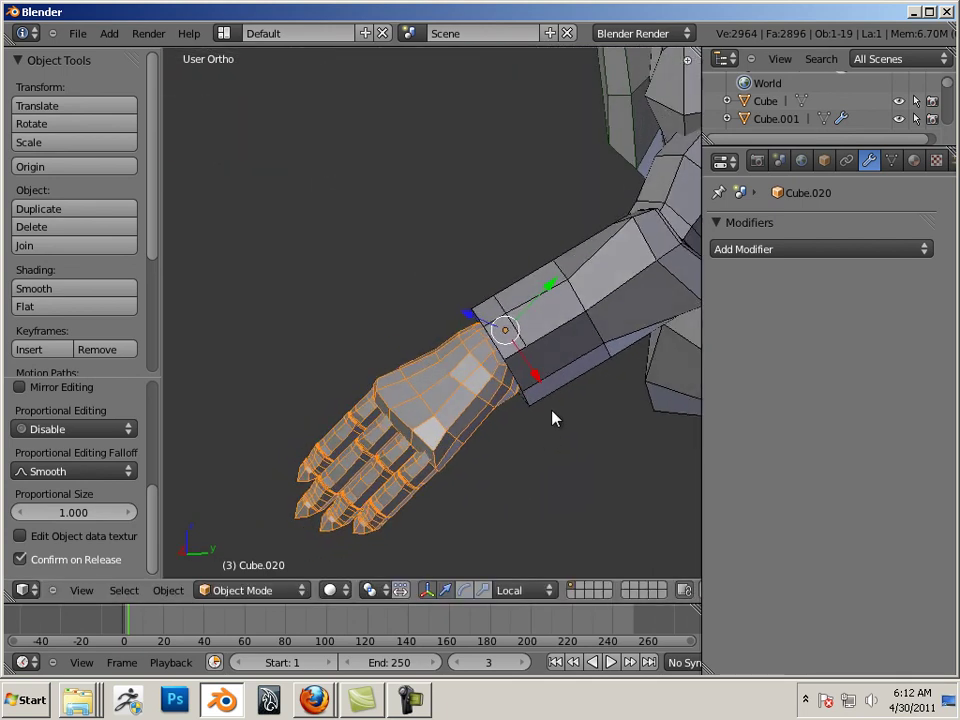
Deselect everything and examine the attached hand's fit and proportions against the character from several angles
right_click(574, 347)
right_click(490, 393)
key("a")
middle_click_drag(476, 458, 551, 495)
scroll(476, 488, "down", 3)
middle_click_drag(476, 488, 506, 495)
scroll(534, 508, "up", 5)
scroll(534, 508, "down", 5)
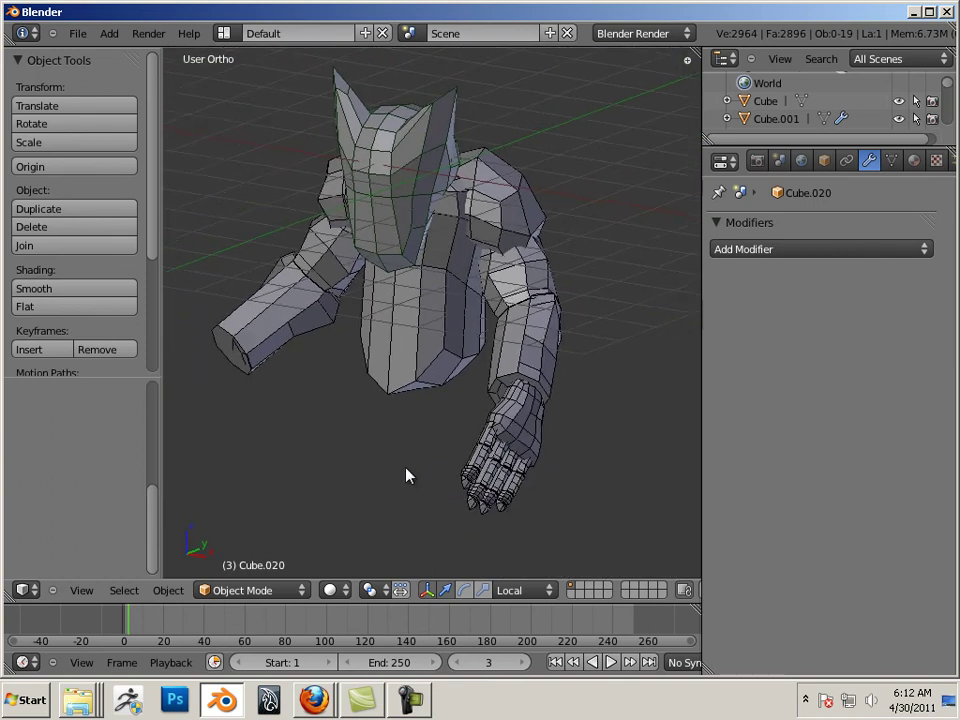
middle_click_drag(407, 474, 541, 437)
scroll(541, 437, "up", 2)
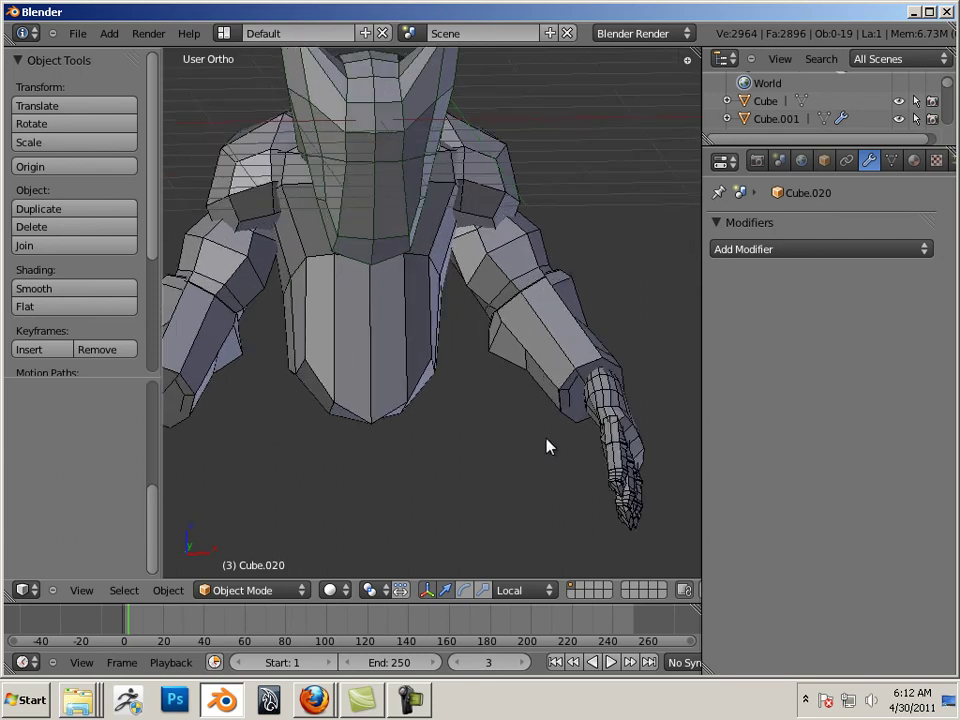
Select the attached hand and scale it up slightly about its wrist origin, checking its proportions against the whole character
right_click(611, 407)
middle_click_drag(611, 407, 432, 478)
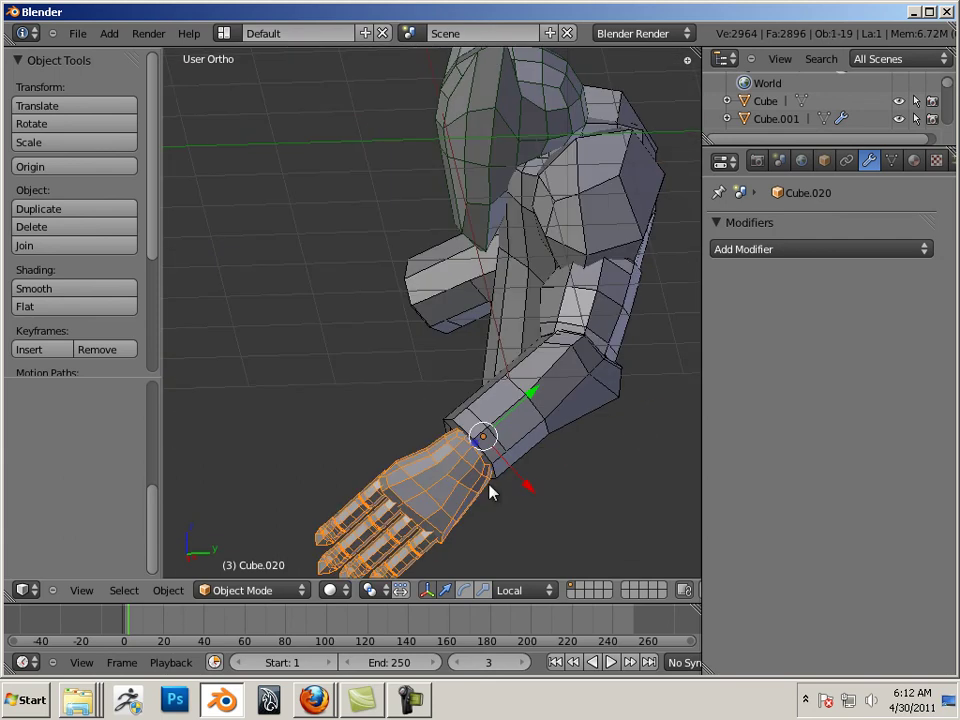
left_click(482, 590)
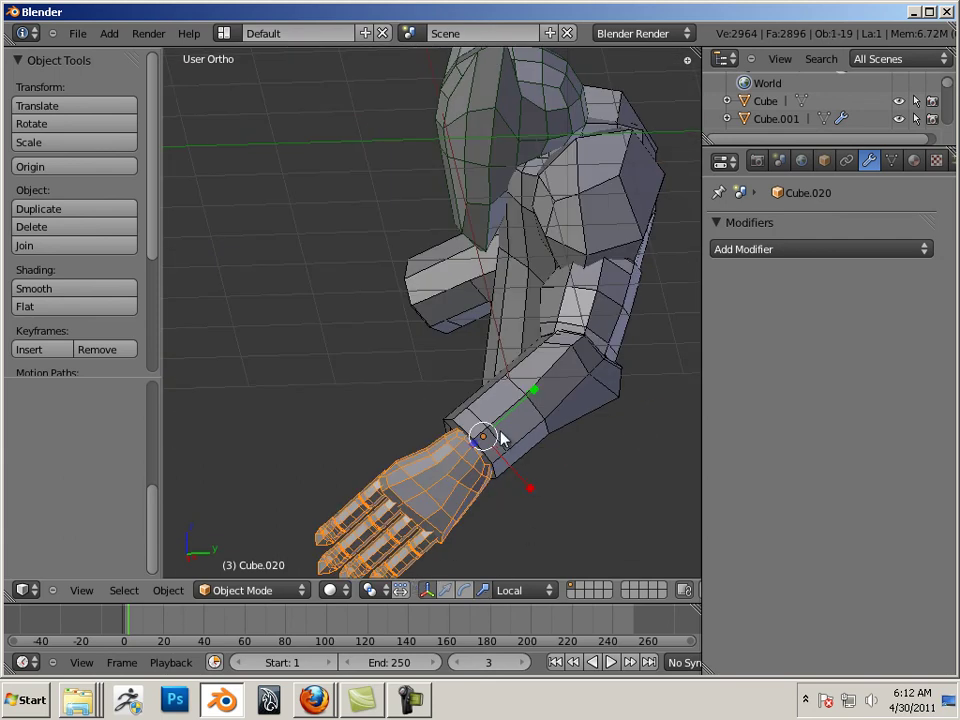
left_click_drag(495, 440, 655, 473)
key("Escape")
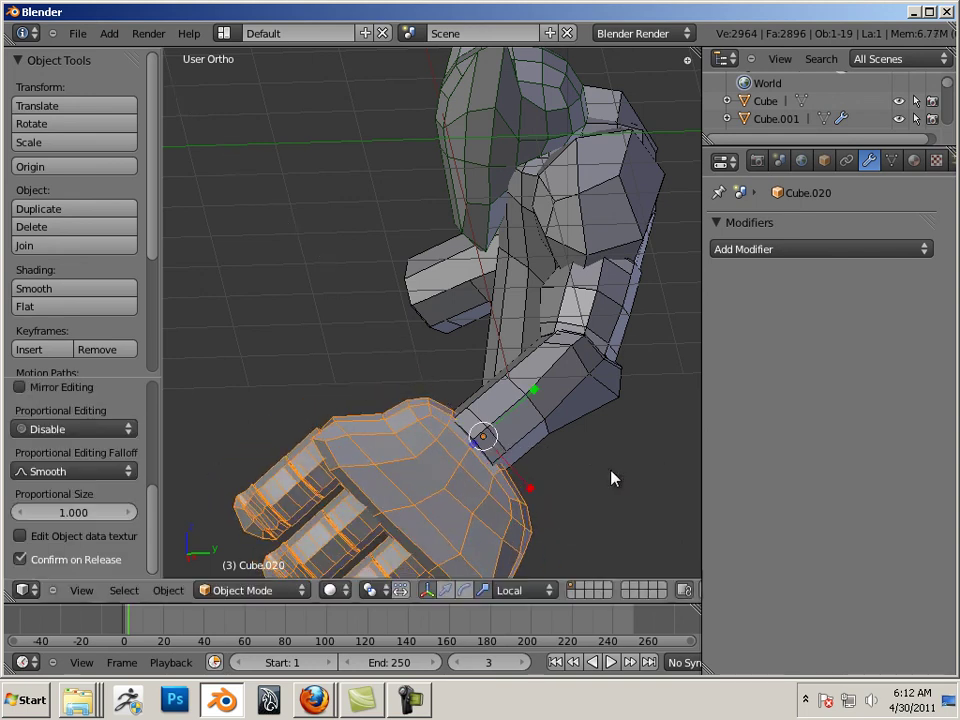
middle_click_drag(432, 454, 568, 431)
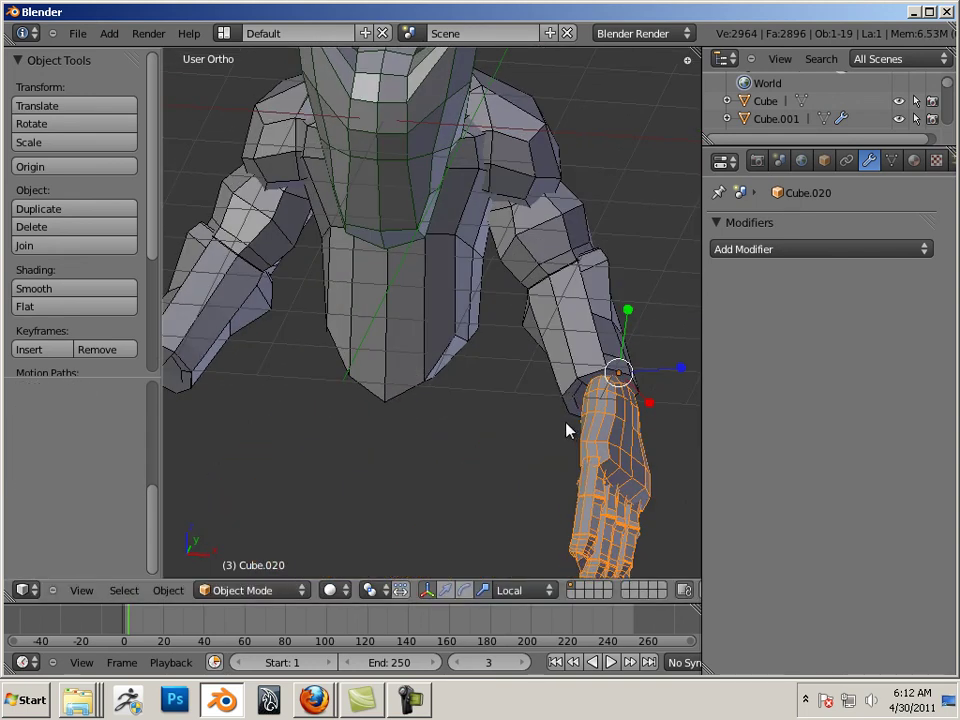
scroll(522, 424, "down", 3)
middle_click_drag(472, 430, 500, 417)
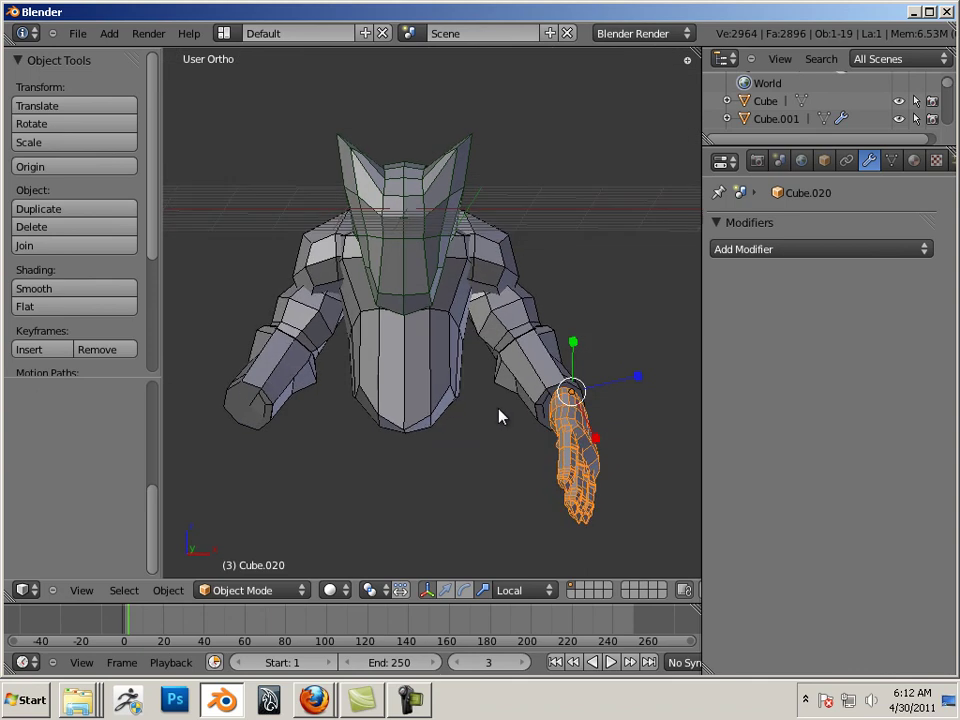